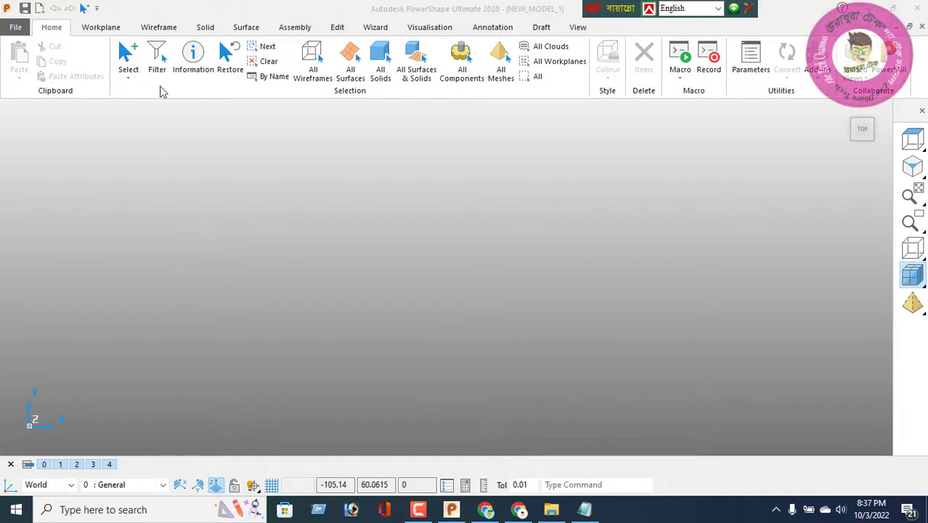
Step: Draw a full wireframe circle of radius 10 centred at X 7, Y 0
{"action": "left_click", "coordinate": [158, 27]}
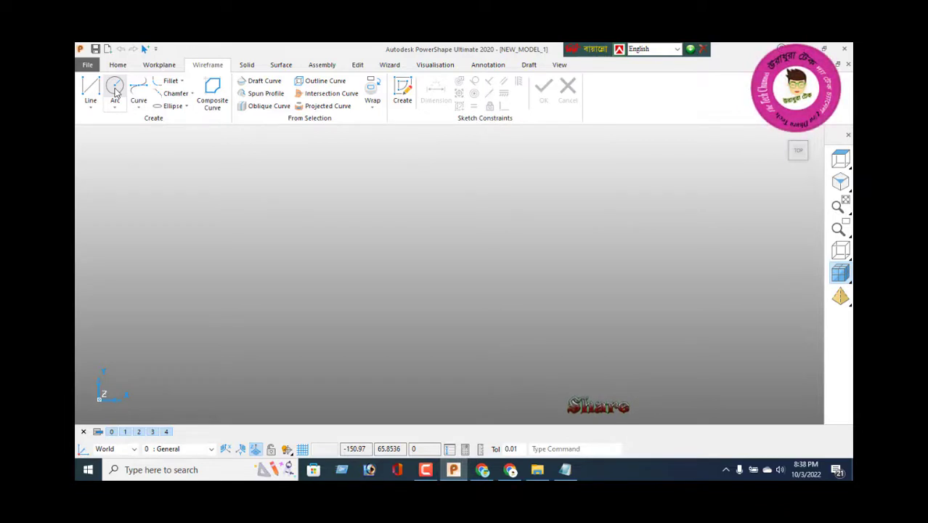
{"action": "left_click", "coordinate": [115, 93]}
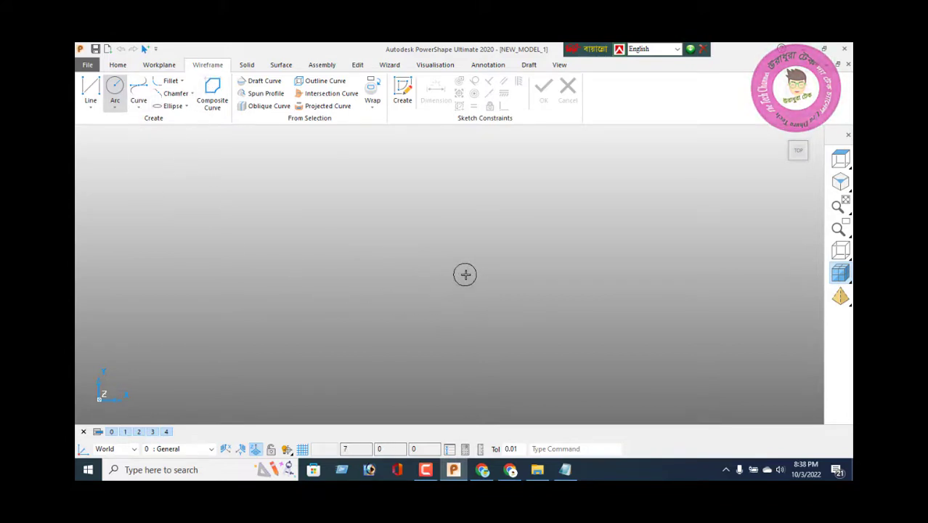
{"action": "left_click", "coordinate": [465, 275]}
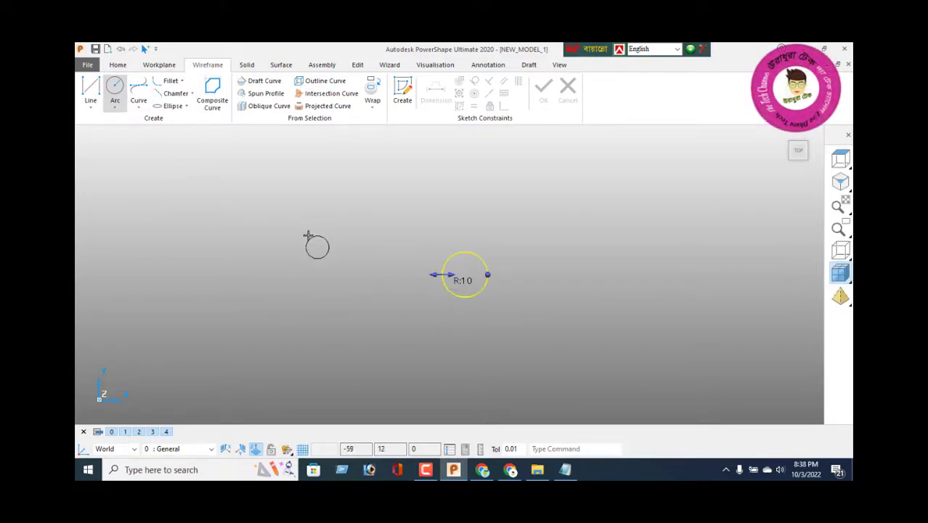
{"action": "right_click", "coordinate": [299, 176]}
{"action": "left_click", "coordinate": [331, 180]}
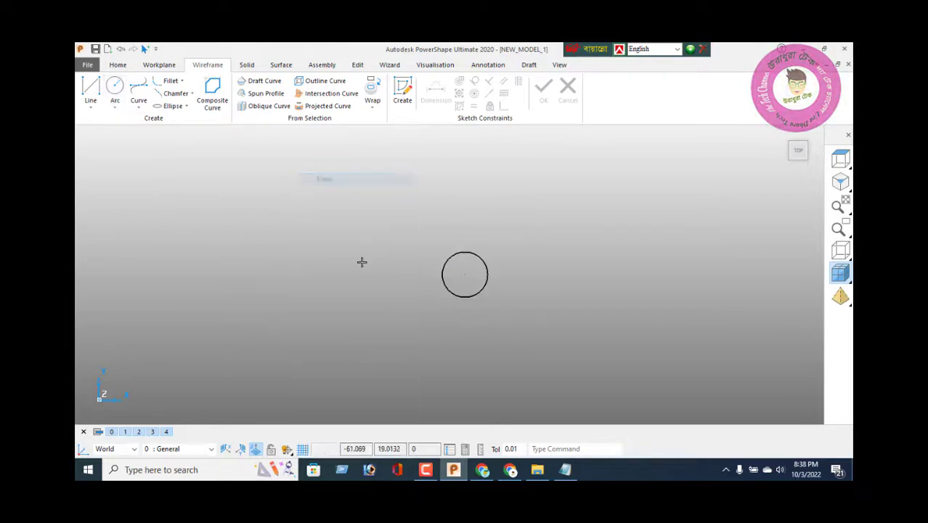
Step: Set the circle's radius to 50
{"action": "double_click", "coordinate": [481, 252]}
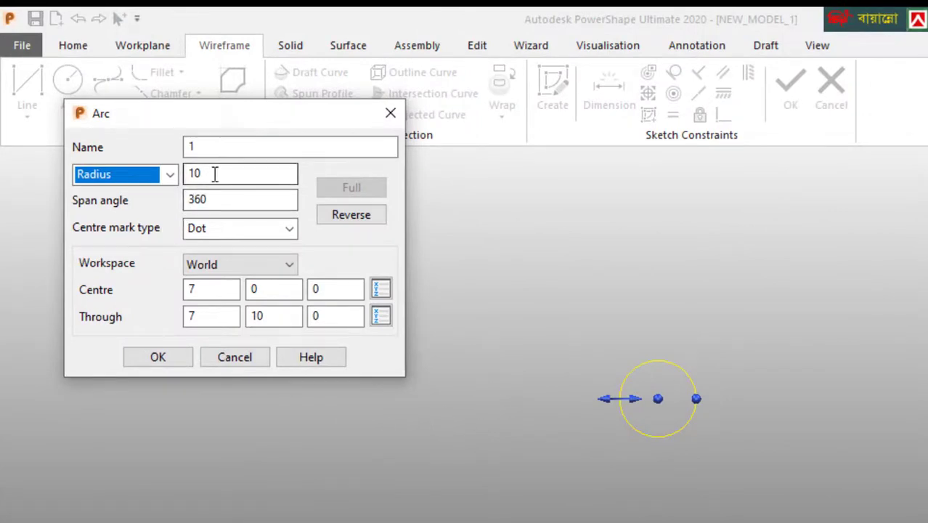
{"action": "left_click_drag", "start_coordinate": [214, 174], "coordinate": [187, 179]}
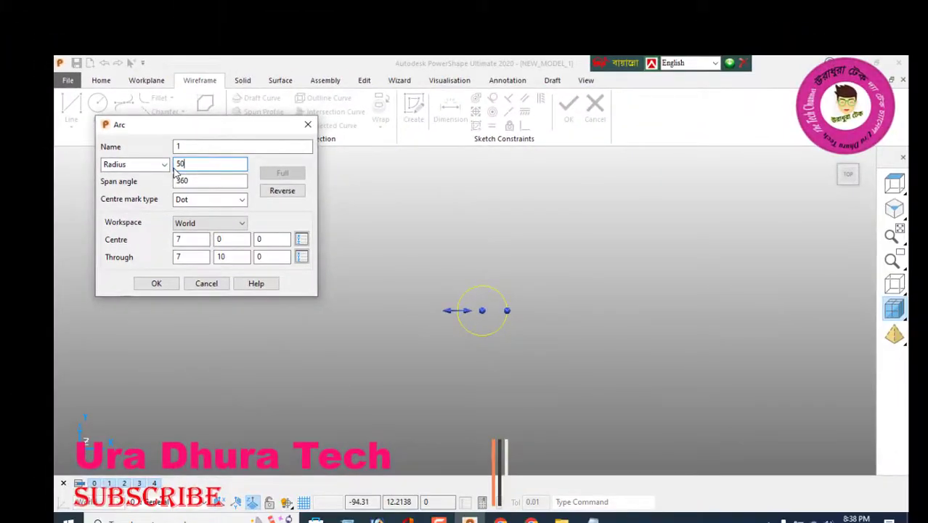
{"action": "key", "text": "Return"}
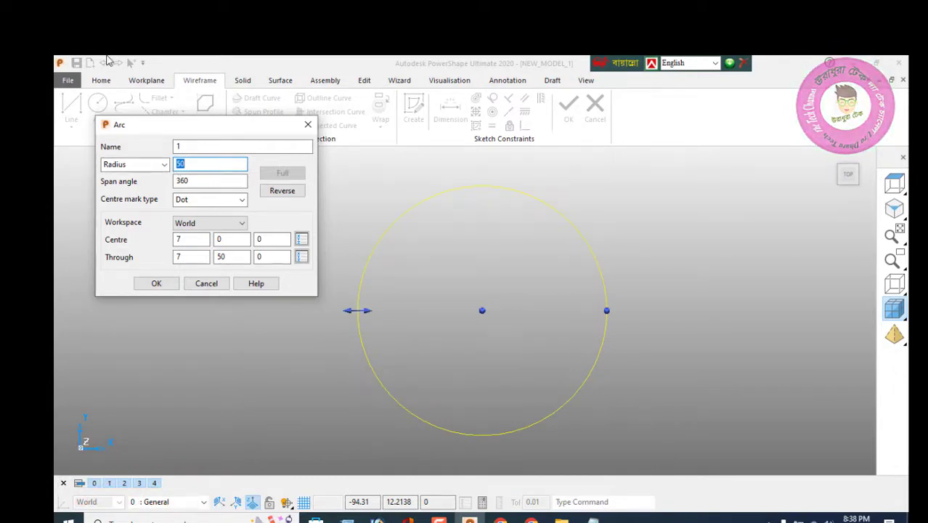
{"action": "left_click", "coordinate": [156, 283]}
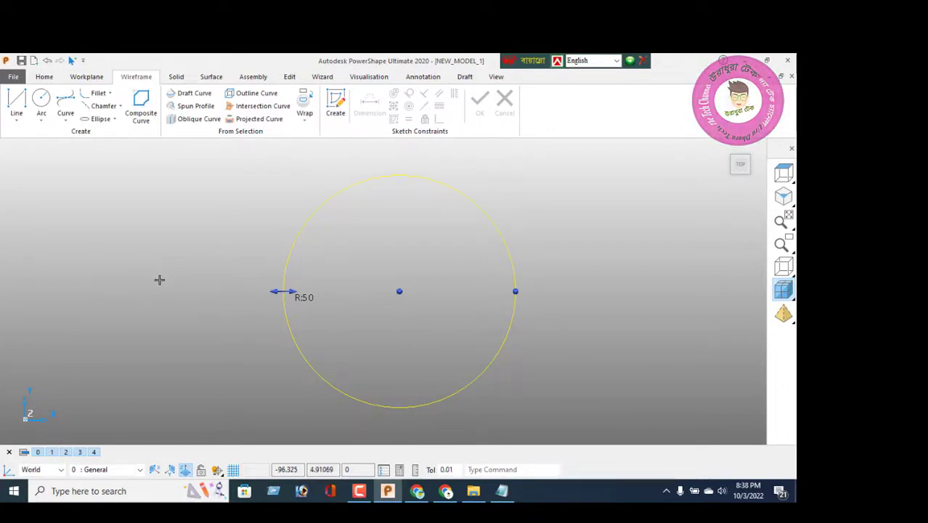
Step: Extrude the radius 50 circle into a solid disc with a Direction 1 length of 15
{"action": "left_click", "coordinate": [176, 77]}
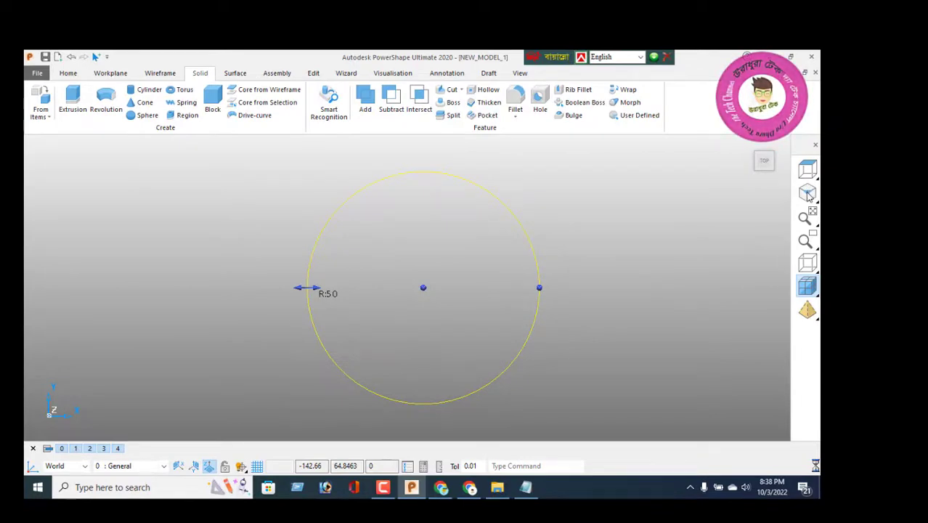
{"action": "left_click", "coordinate": [806, 192]}
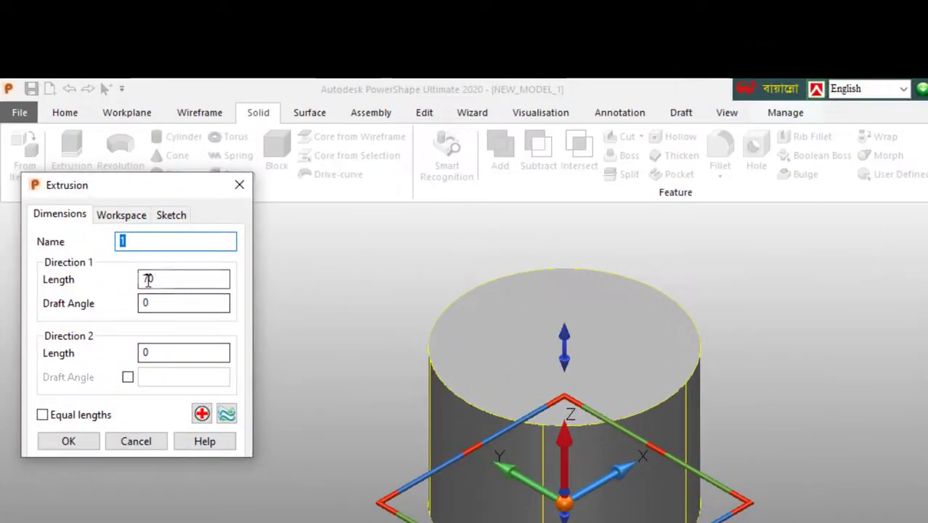
{"action": "left_click_drag", "start_coordinate": [131, 188], "coordinate": [108, 200]}
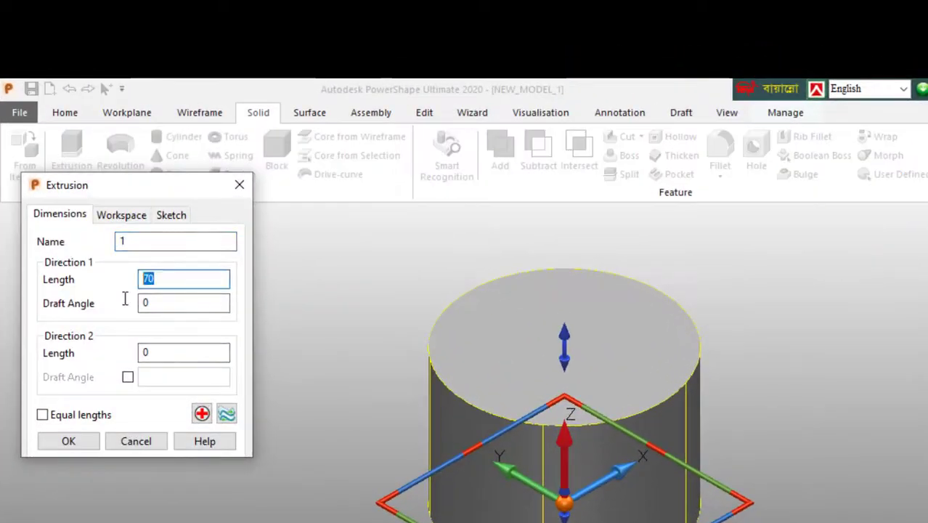
{"action": "type", "text": "1"}
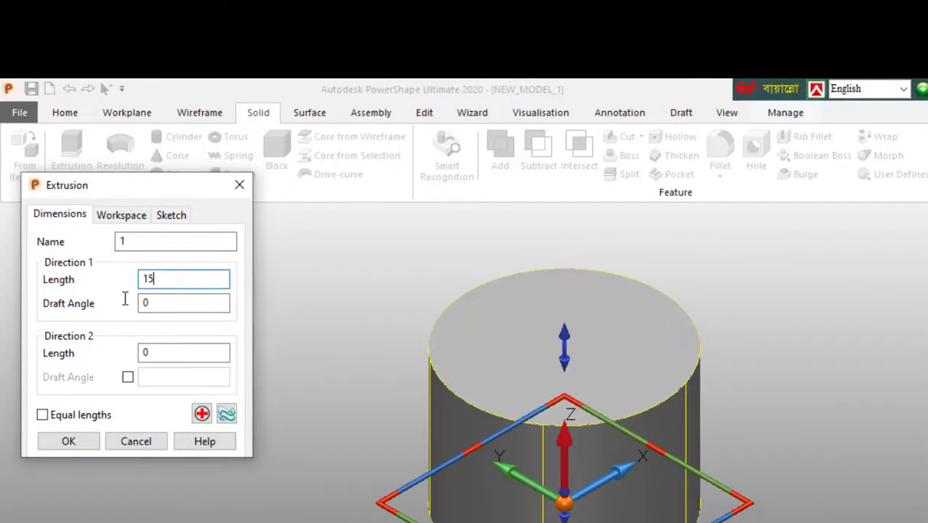
{"action": "type", "text": "5"}
{"action": "key", "text": "Return"}
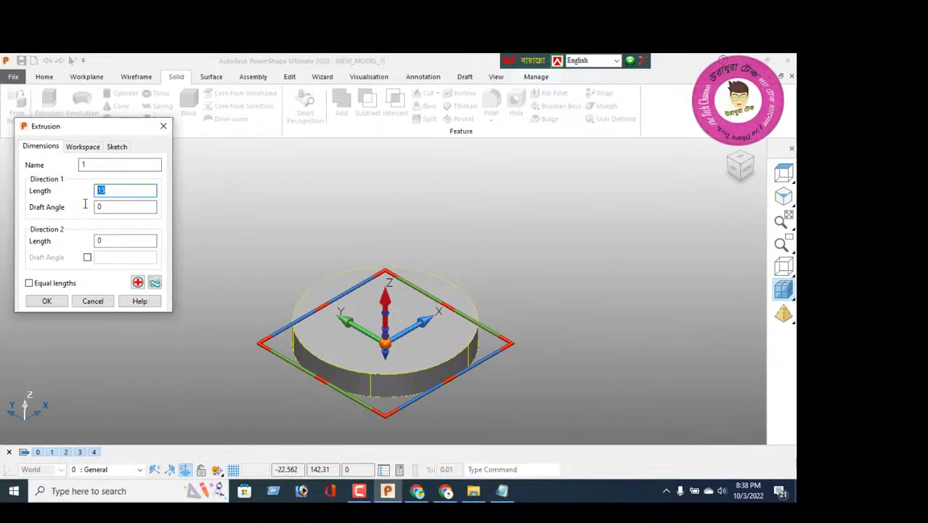
{"action": "left_click", "coordinate": [46, 300]}
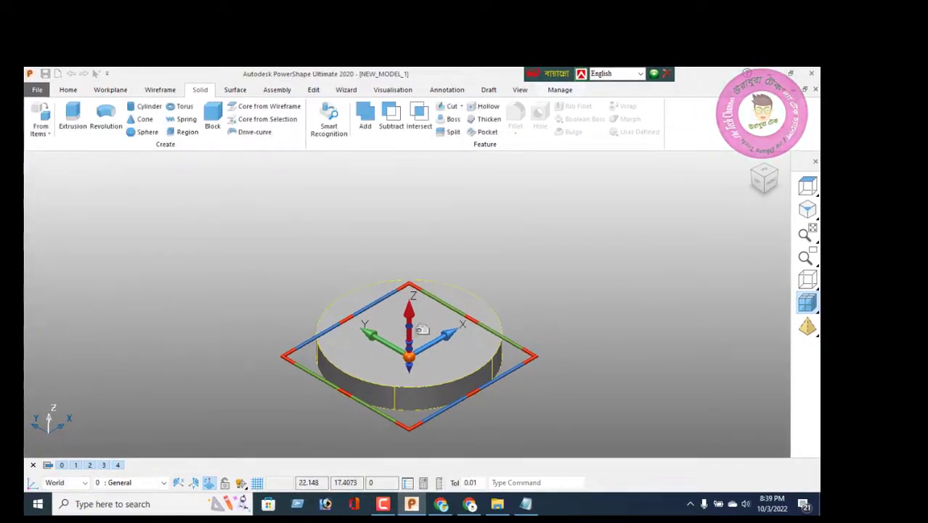
Step: Draw a full circle of radius 10 at the centre of the disc in the top view
{"action": "left_click", "coordinate": [806, 186]}
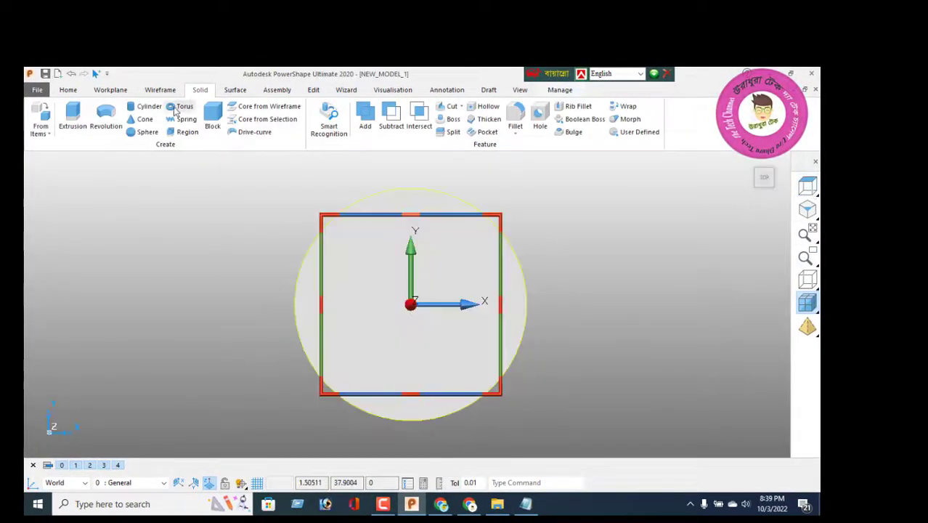
{"action": "left_click", "coordinate": [157, 90]}
{"action": "left_click", "coordinate": [64, 120]}
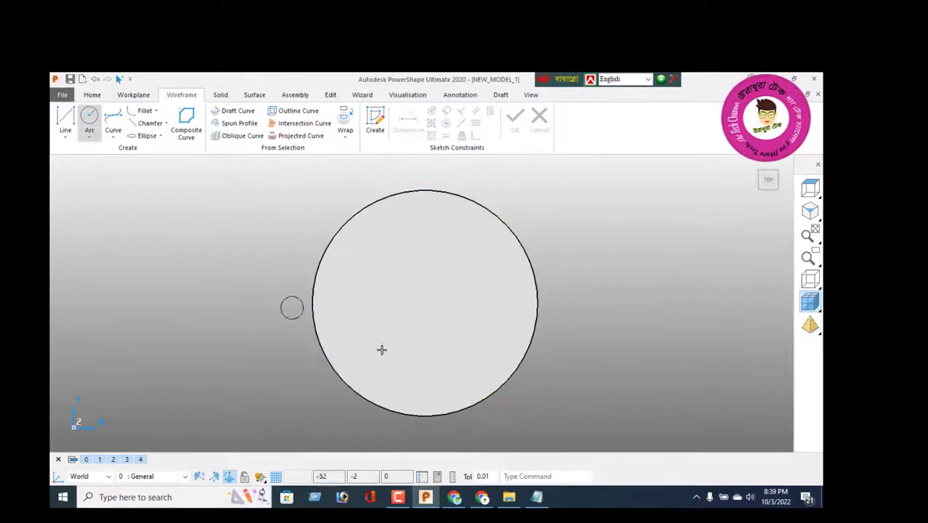
{"action": "left_click", "coordinate": [424, 302]}
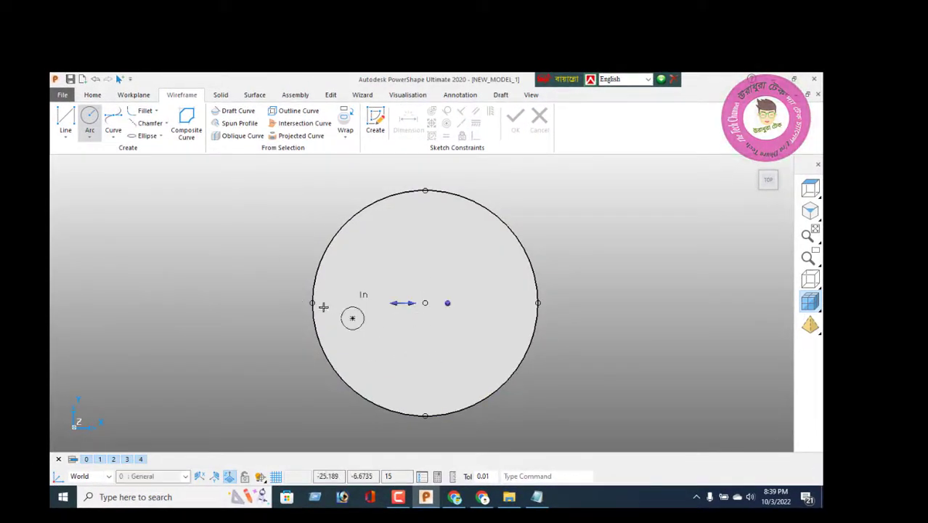
{"action": "right_click", "coordinate": [219, 231]}
{"action": "left_click", "coordinate": [244, 209]}
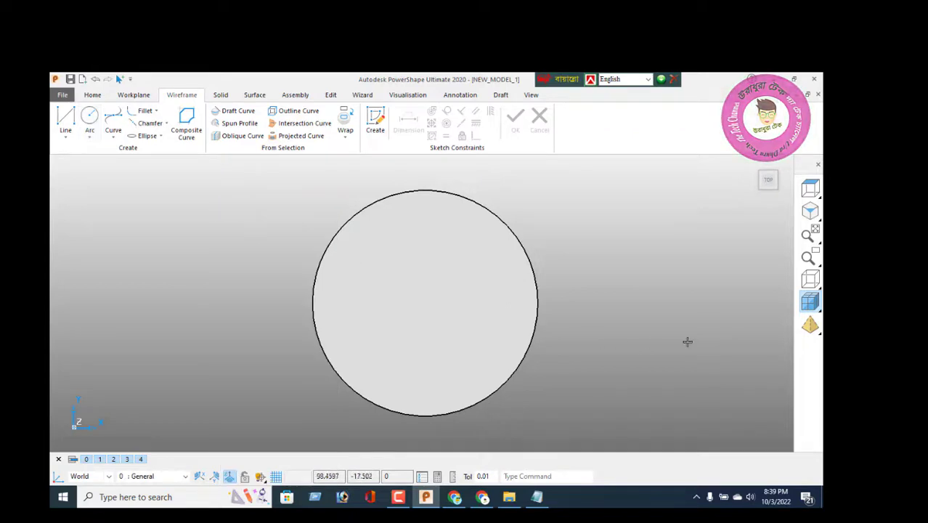
Step: Display the model as wireframe and set the inner circle's size to a diameter of 70
{"action": "left_click", "coordinate": [809, 280]}
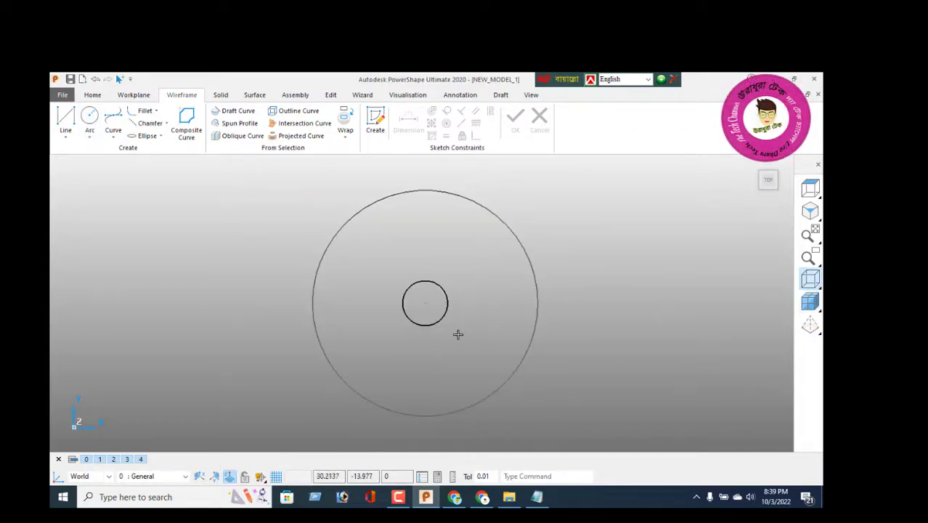
{"action": "double_click", "coordinate": [441, 316]}
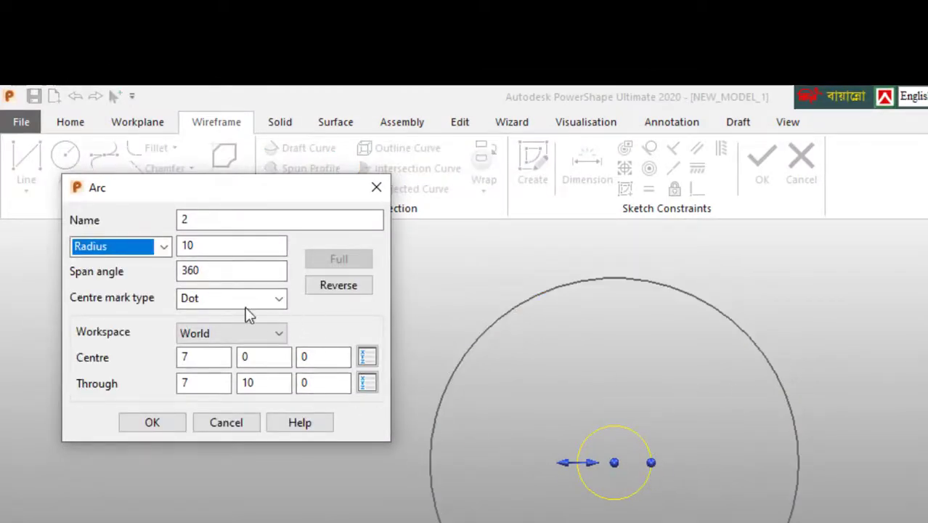
{"action": "left_click", "coordinate": [164, 246]}
{"action": "left_click", "coordinate": [143, 279]}
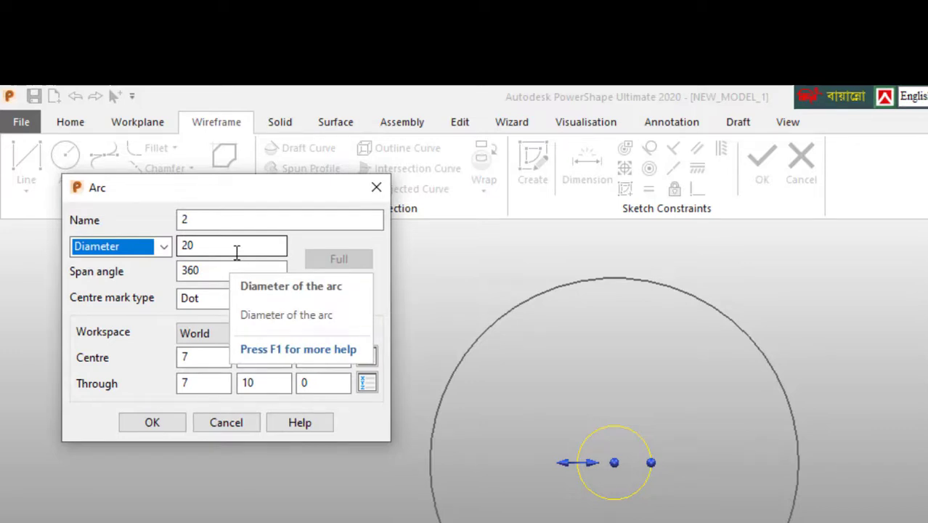
{"action": "double_click", "coordinate": [193, 245]}
{"action": "type", "text": "7"}
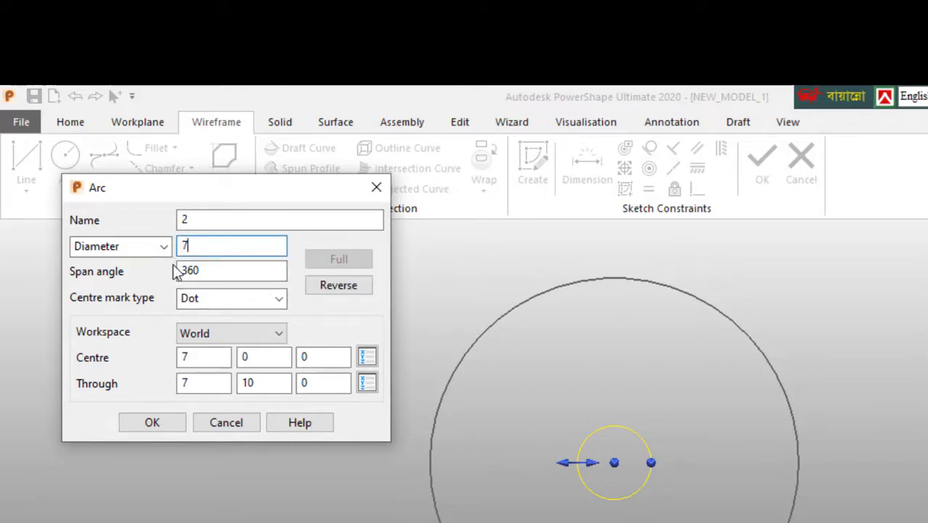
{"action": "type", "text": "0"}
{"action": "key", "text": "Return"}
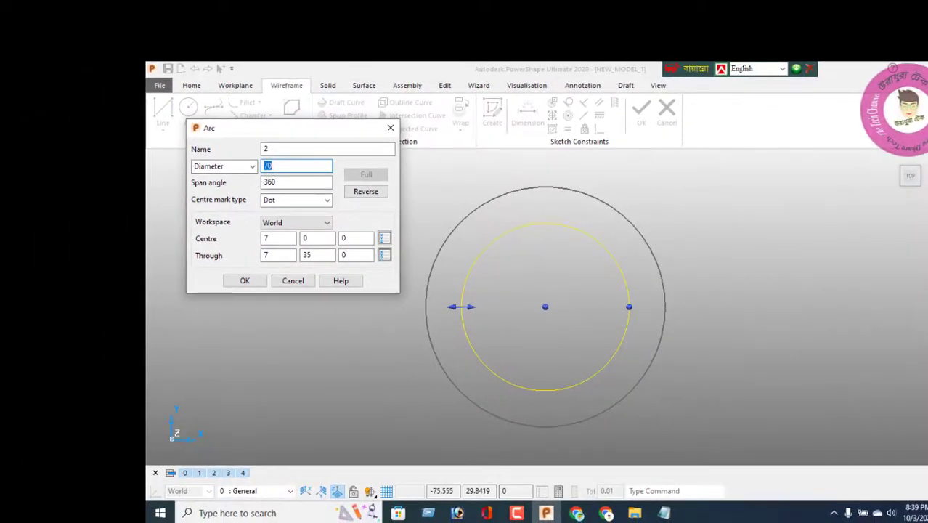
{"action": "left_click", "coordinate": [245, 281]}
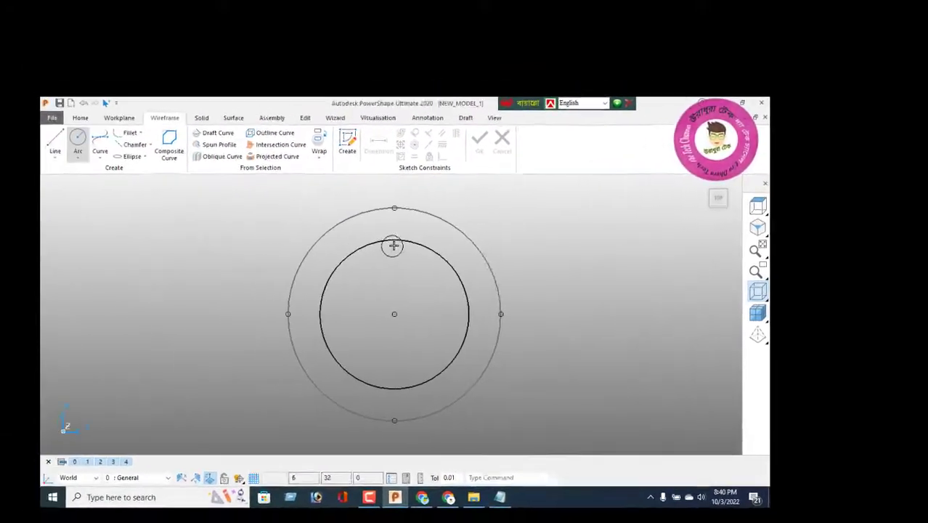
Step: Draw a small circle of radius 10 centred on the uppermost point of the 70 diameter circle
{"action": "left_click", "coordinate": [393, 245]}
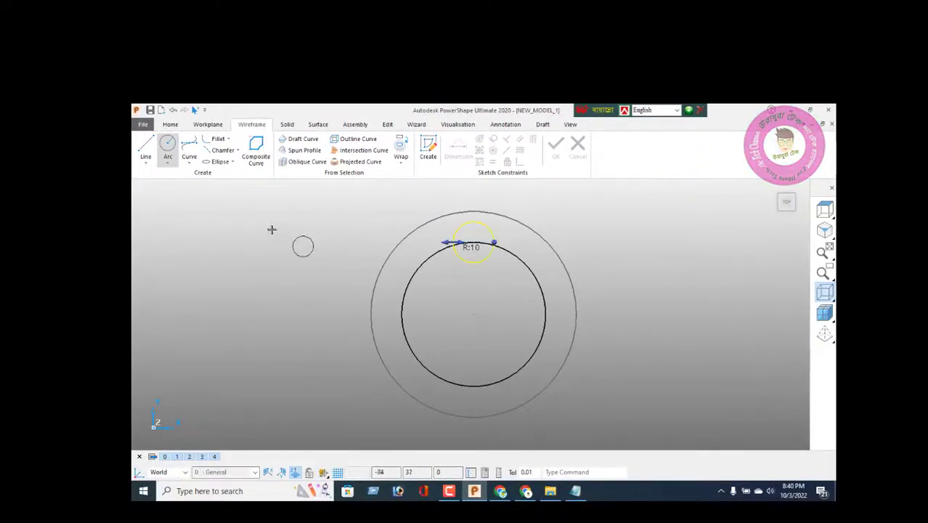
{"action": "right_click", "coordinate": [271, 230]}
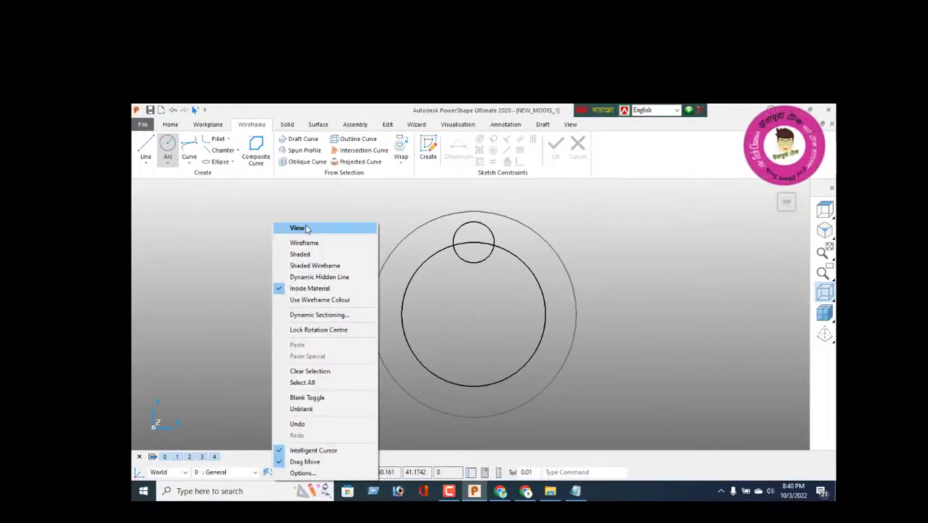
{"action": "left_click", "coordinate": [277, 226]}
Step: Set the small upper circle's radius to 12
{"action": "double_click", "coordinate": [477, 261]}
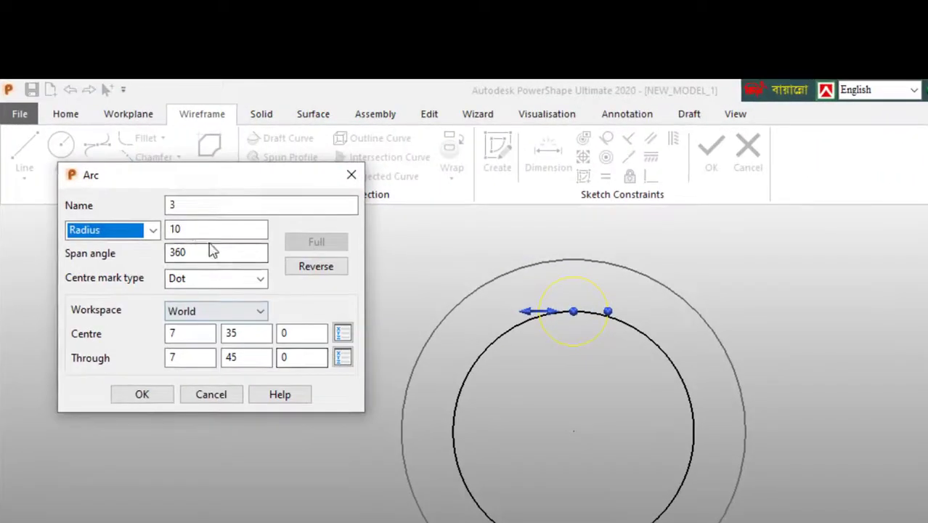
{"action": "double_click", "coordinate": [193, 230]}
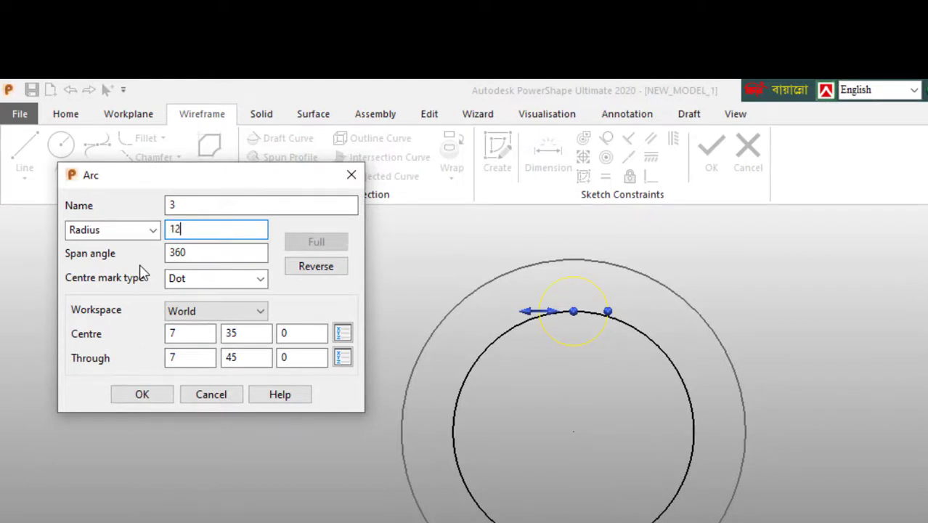
{"action": "key", "text": "Return"}
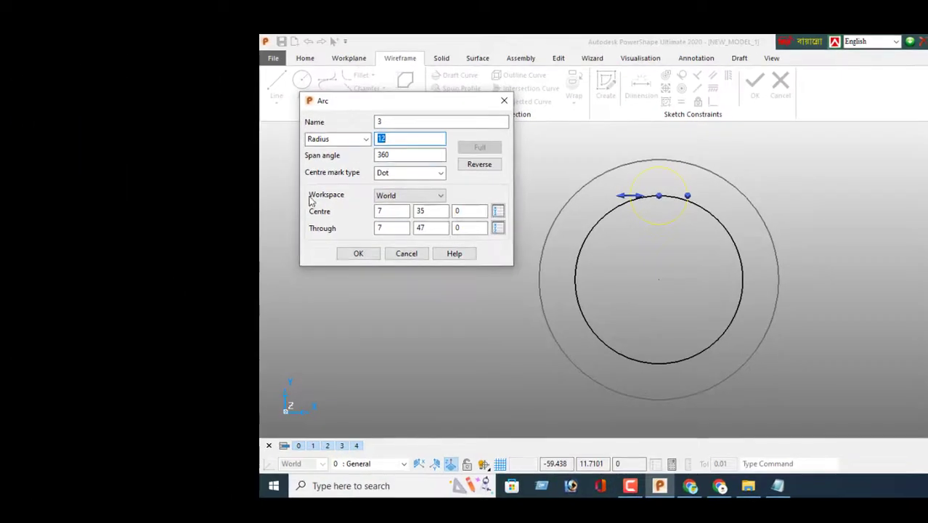
{"action": "left_click", "coordinate": [359, 253]}
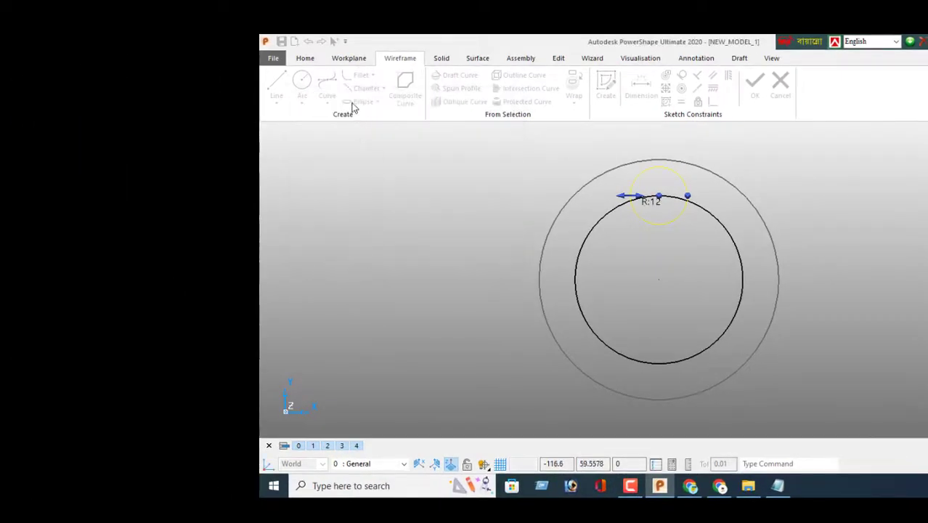
Step: Create a single workplane at the common centre of the two large circles
{"action": "left_click", "coordinate": [349, 58]}
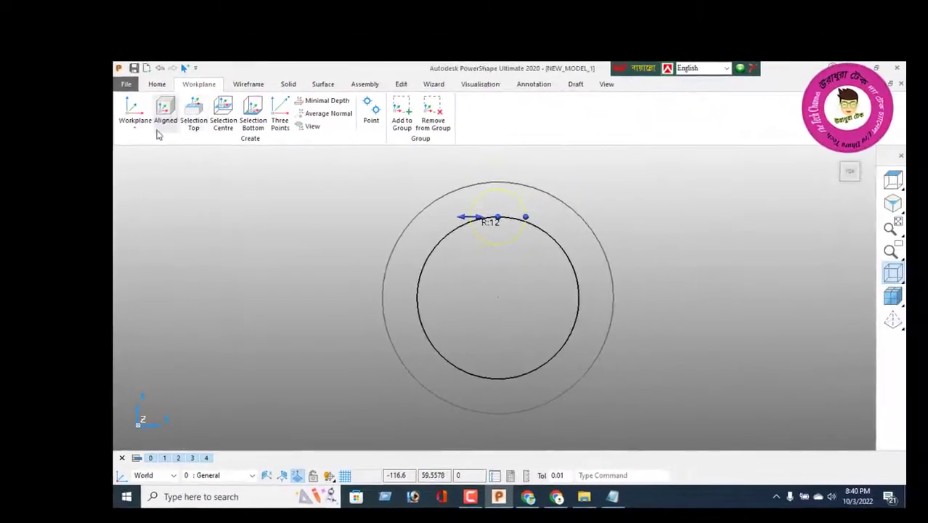
{"action": "left_click", "coordinate": [135, 130]}
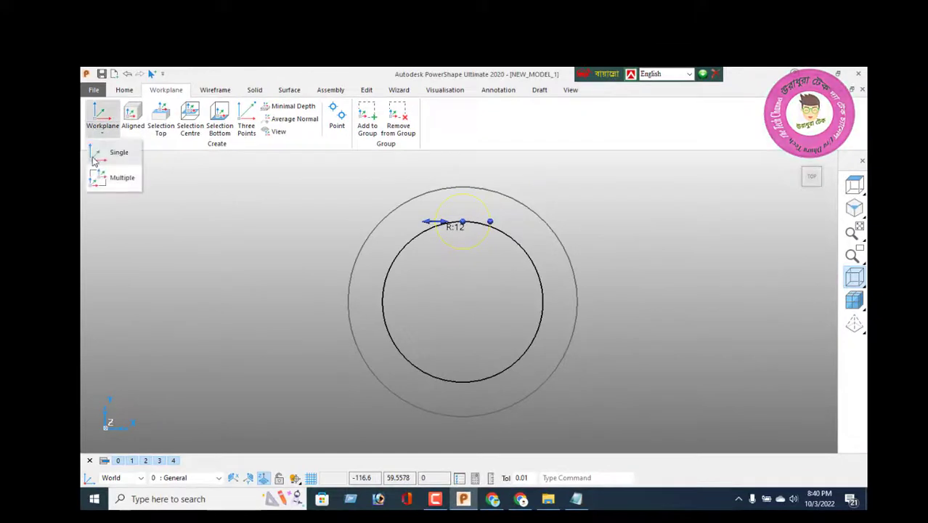
{"action": "left_click", "coordinate": [146, 146]}
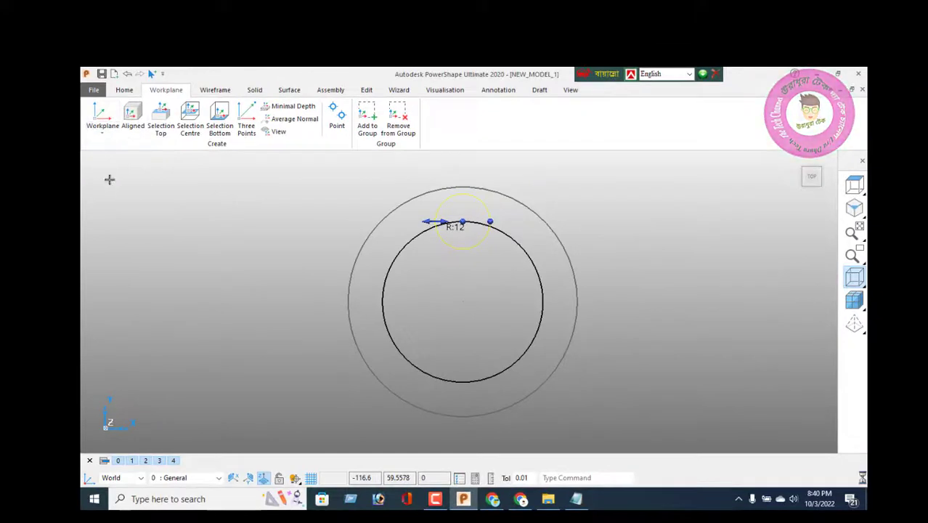
{"action": "left_click", "coordinate": [462, 301]}
{"action": "right_click", "coordinate": [194, 234]}
{"action": "left_click", "coordinate": [222, 206]}
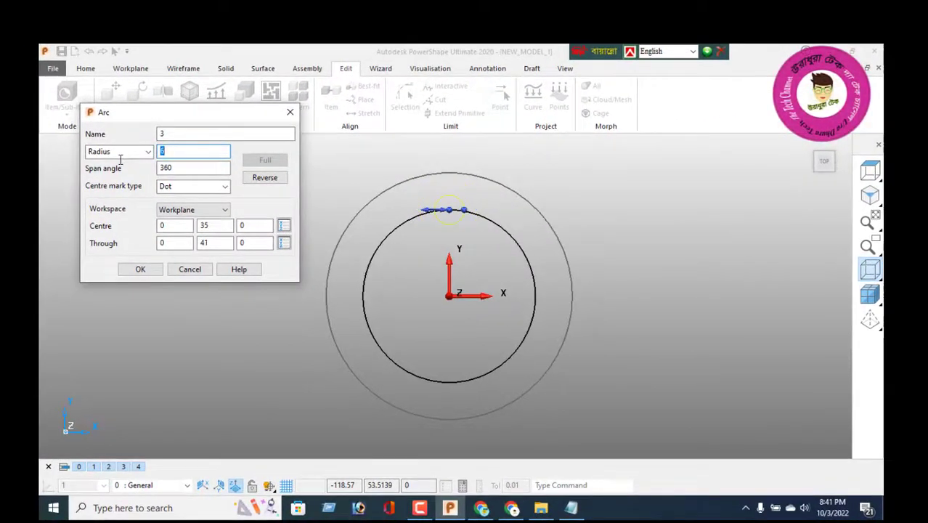
Step: Set the radius of the small circle on the 70 diameter circle to 6
{"action": "left_click", "coordinate": [140, 270]}
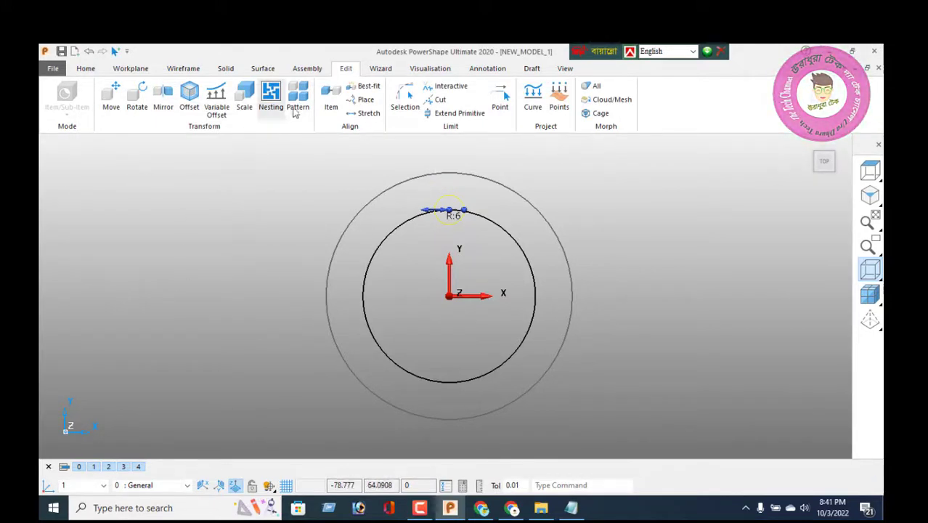
Step: Pattern the small radius 6 circle into a circular array of six around the central workplane
{"action": "left_click", "coordinate": [298, 98]}
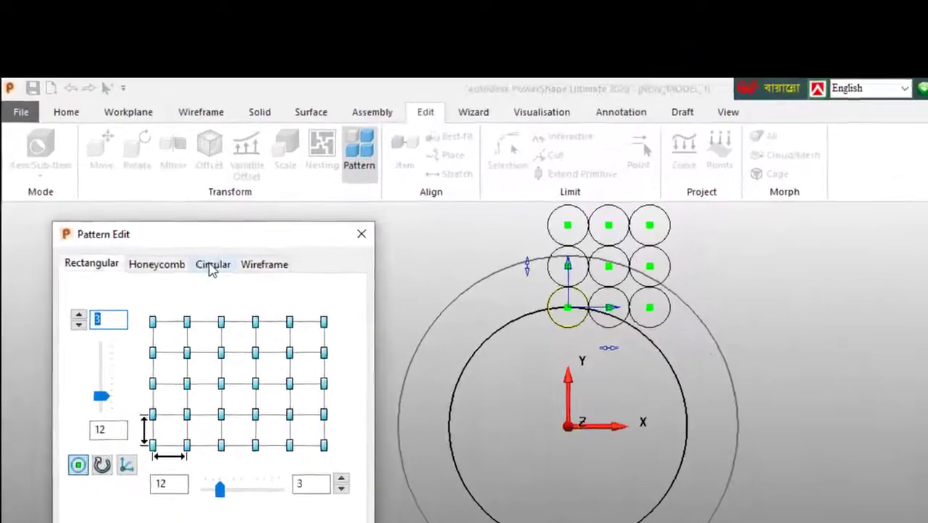
{"action": "left_click", "coordinate": [191, 177]}
{"action": "key", "text": "Return"}
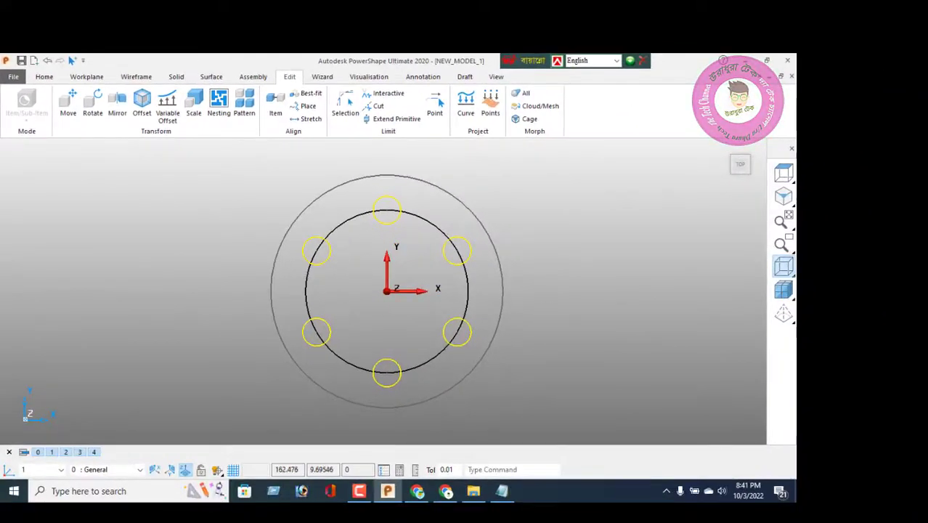
Step: Shade the model and extrude the six small circles into solid cylinders 70 long through the disc
{"action": "left_click", "coordinate": [783, 289]}
{"action": "middle_click_drag", "start_coordinate": [572, 304], "coordinate": [437, 318]}
{"action": "middle_click_drag", "start_coordinate": [457, 154], "coordinate": [456, 193]}
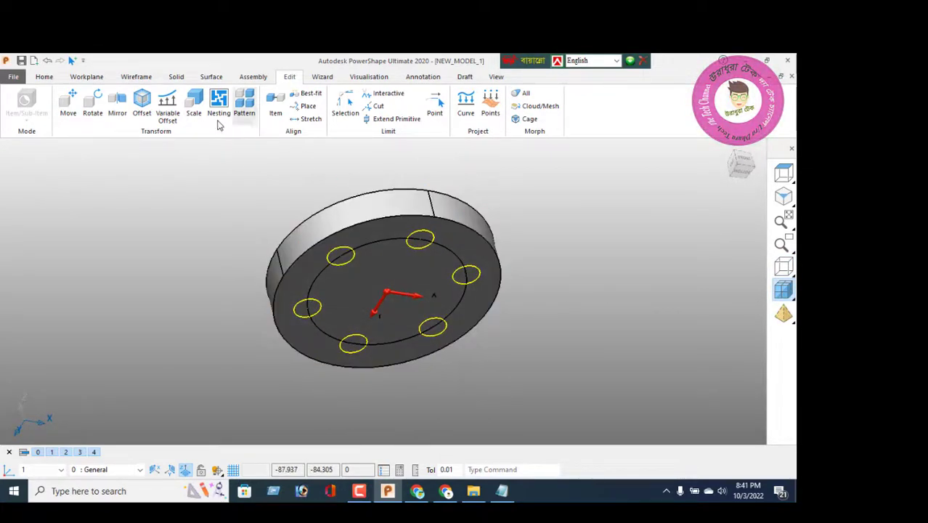
{"action": "left_click", "coordinate": [176, 77]}
{"action": "left_click", "coordinate": [49, 105]}
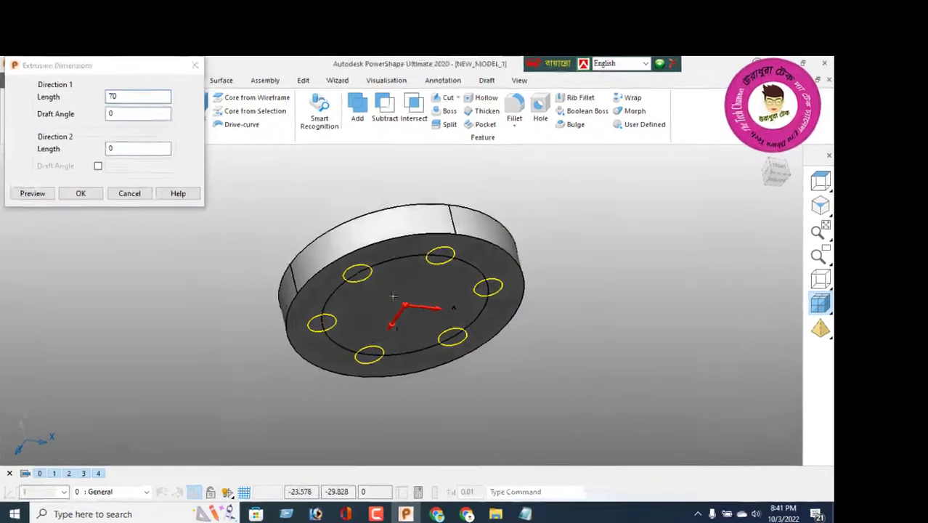
{"action": "middle_click_drag", "start_coordinate": [392, 296], "coordinate": [402, 342]}
{"action": "left_click", "coordinate": [33, 193]}
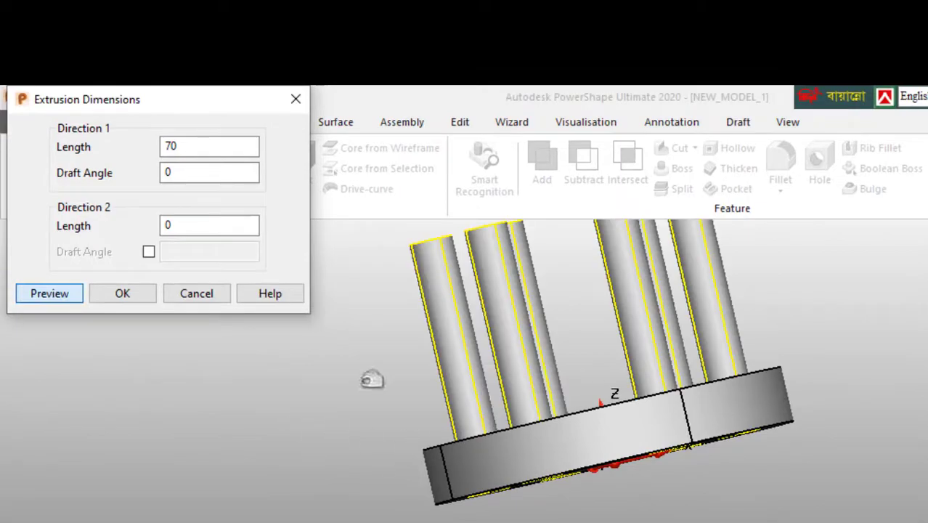
{"action": "left_click", "coordinate": [135, 294]}
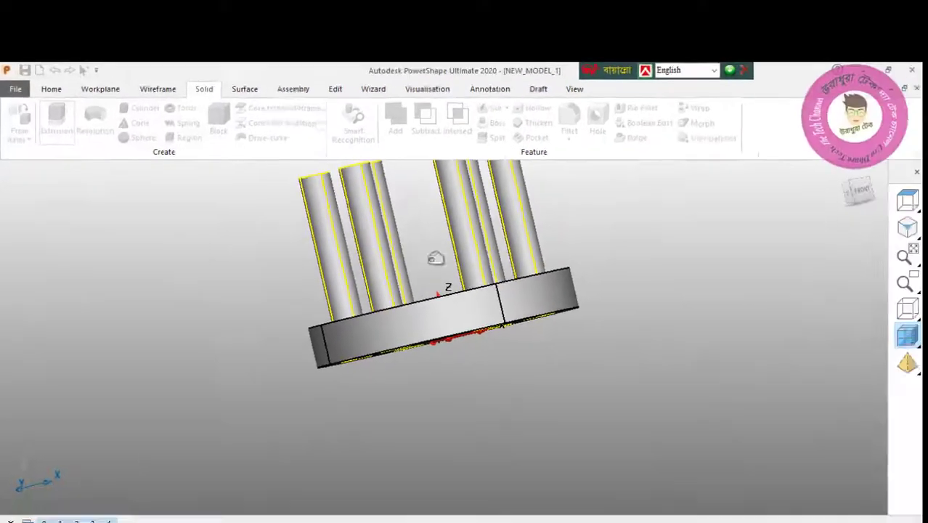
Step: Subtract the six small cylinders from the disc to cut the bolt holes
{"action": "middle_click_drag", "start_coordinate": [435, 258], "coordinate": [489, 191]}
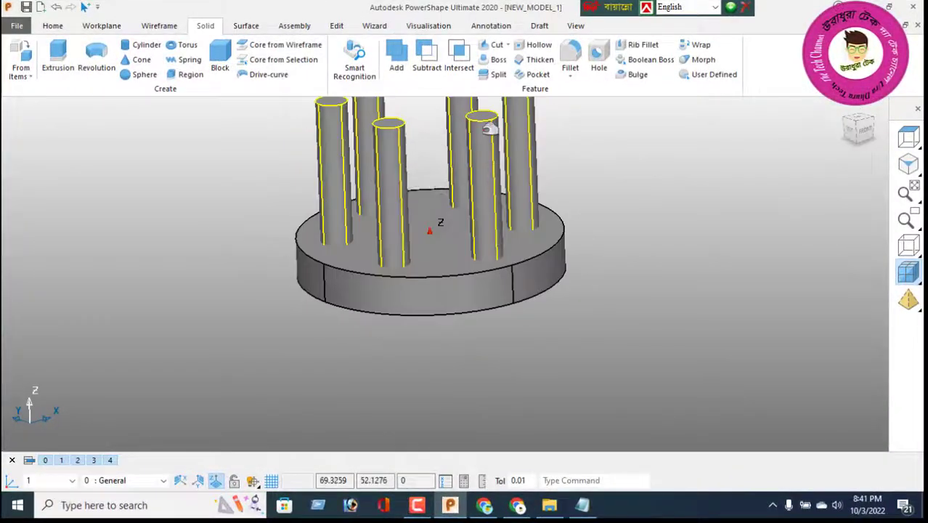
{"action": "left_click", "coordinate": [426, 57]}
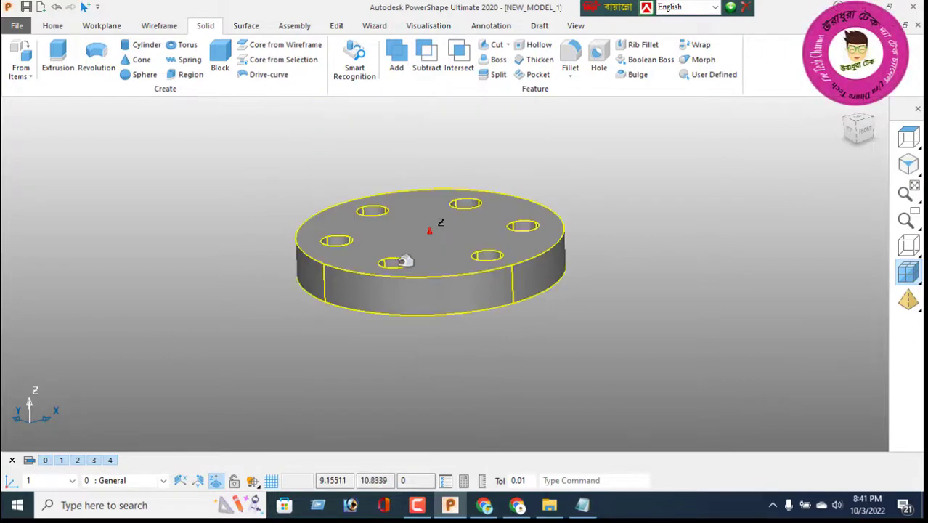
{"action": "middle_click_drag", "start_coordinate": [405, 259], "coordinate": [404, 326]}
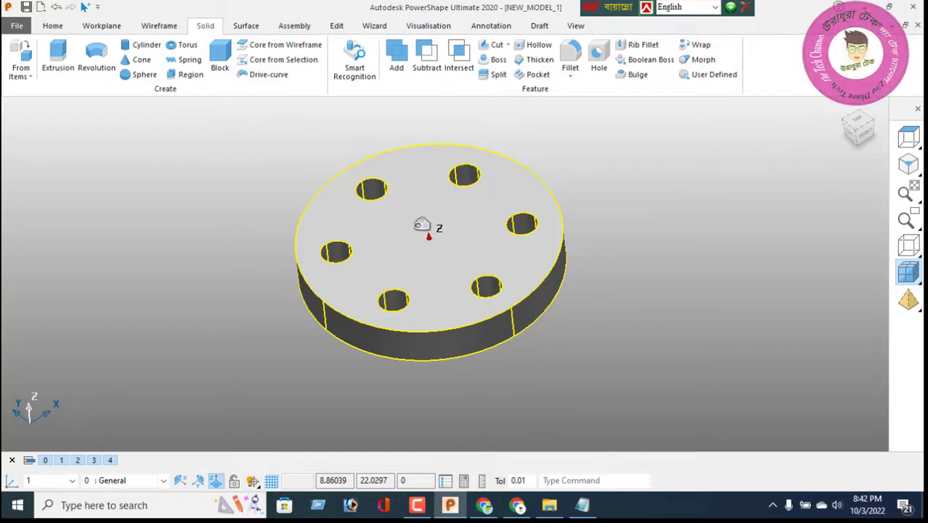
Step: Draw a full circle of radius 10 at the centre of the disc's upper face, then clear the selection
{"action": "left_click", "coordinate": [162, 29]}
{"action": "left_click", "coordinate": [49, 49]}
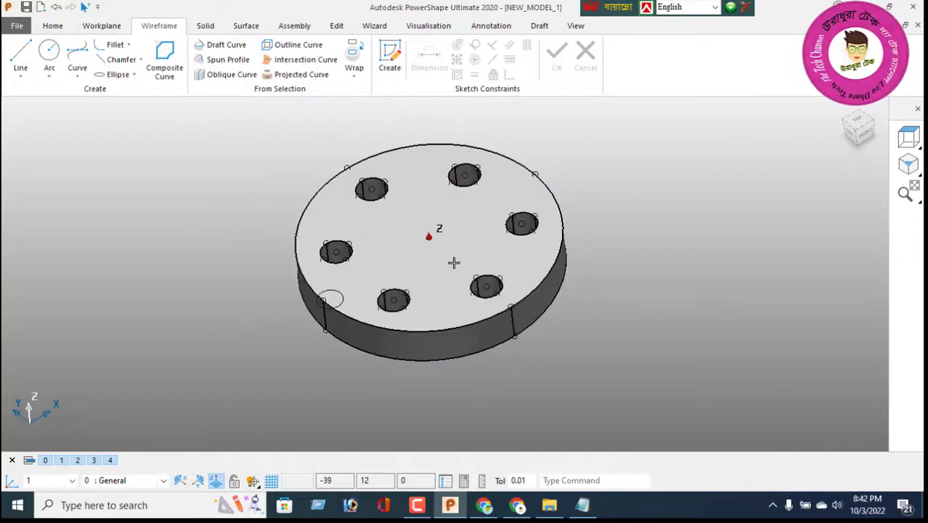
{"action": "left_click", "coordinate": [429, 234]}
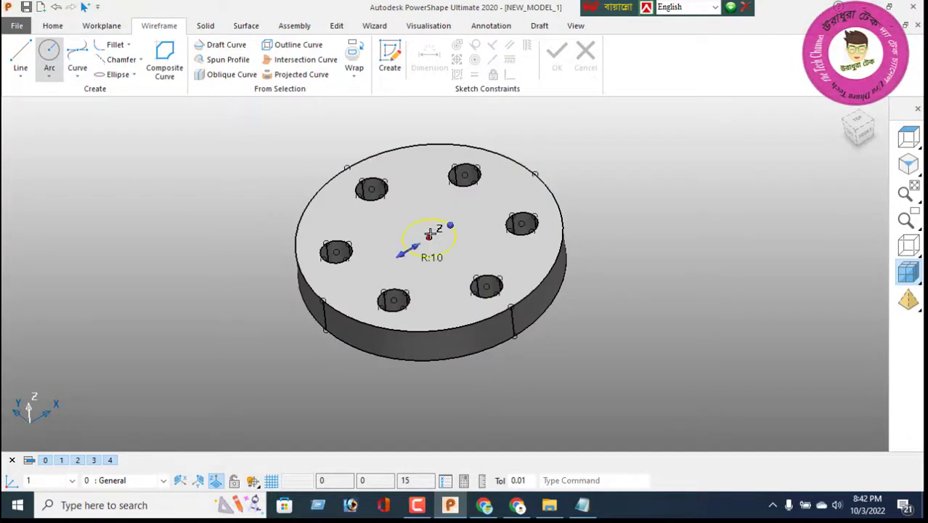
{"action": "right_click", "coordinate": [209, 177]}
{"action": "left_click", "coordinate": [238, 163]}
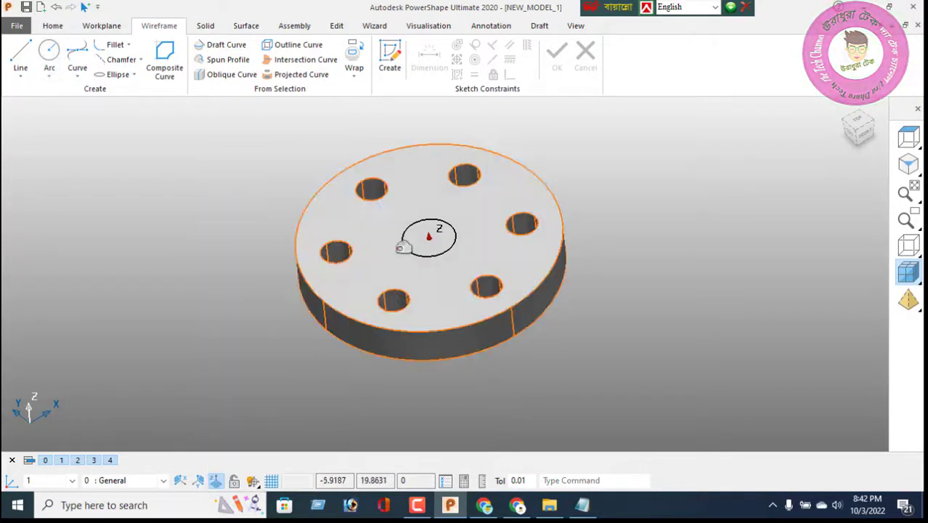
Step: Set the radius of the central circle on the disc's upper face to 25
{"action": "left_click", "coordinate": [433, 253]}
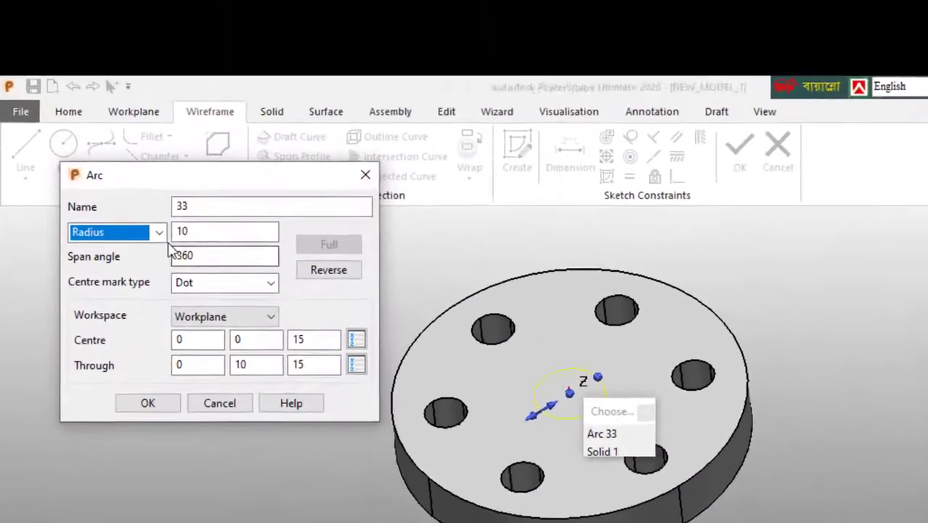
{"action": "double_click", "coordinate": [195, 230]}
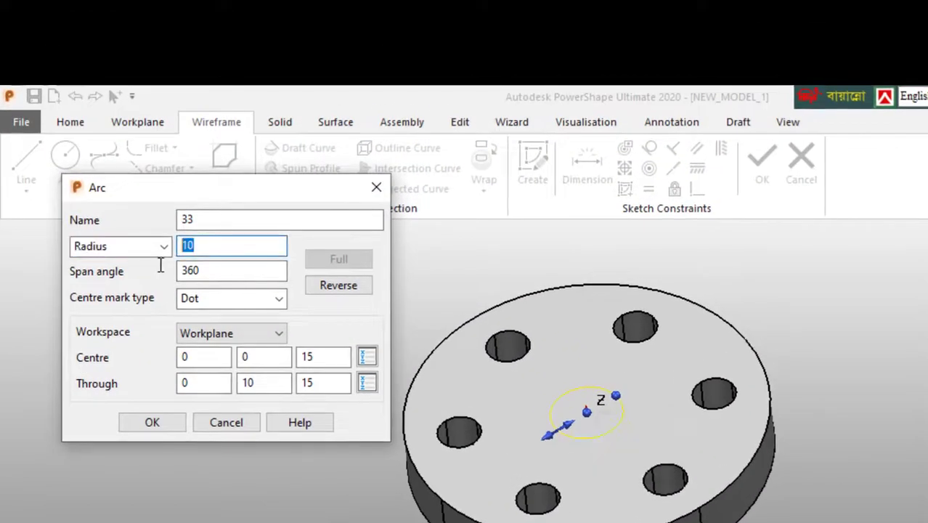
{"action": "type", "text": "25"}
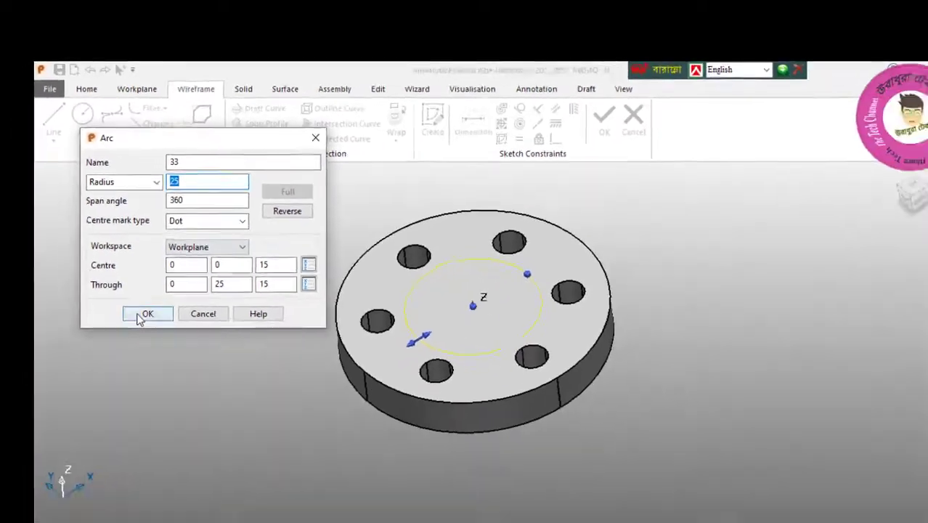
{"action": "left_click", "coordinate": [149, 424]}
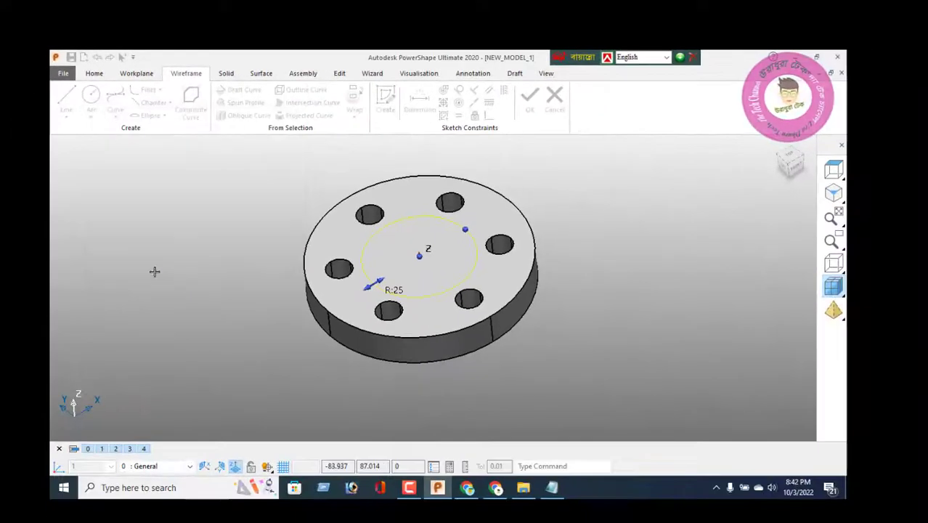
Step: Extrude the central radius 25 circle into a cylinder with lengths of 85 in direction 1 and 11 in direction 2
{"action": "left_click", "coordinate": [227, 74]}
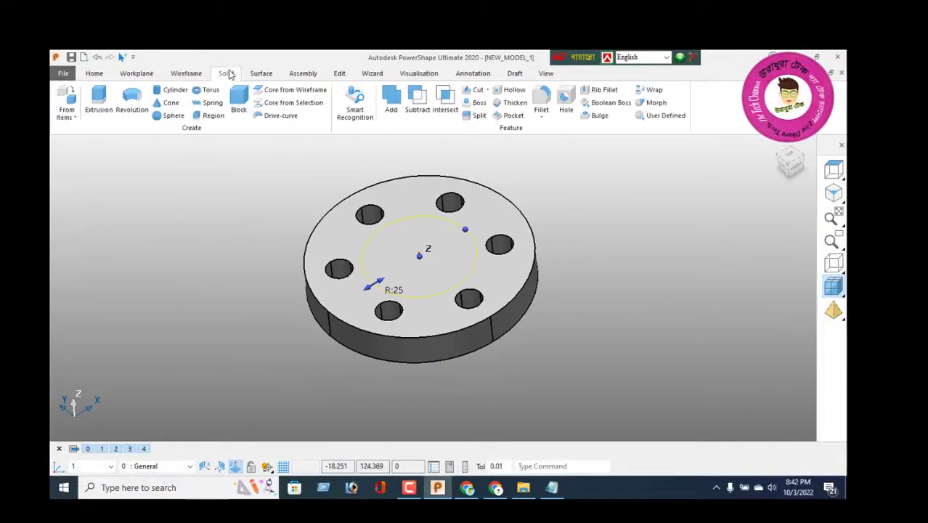
{"action": "left_click", "coordinate": [98, 101]}
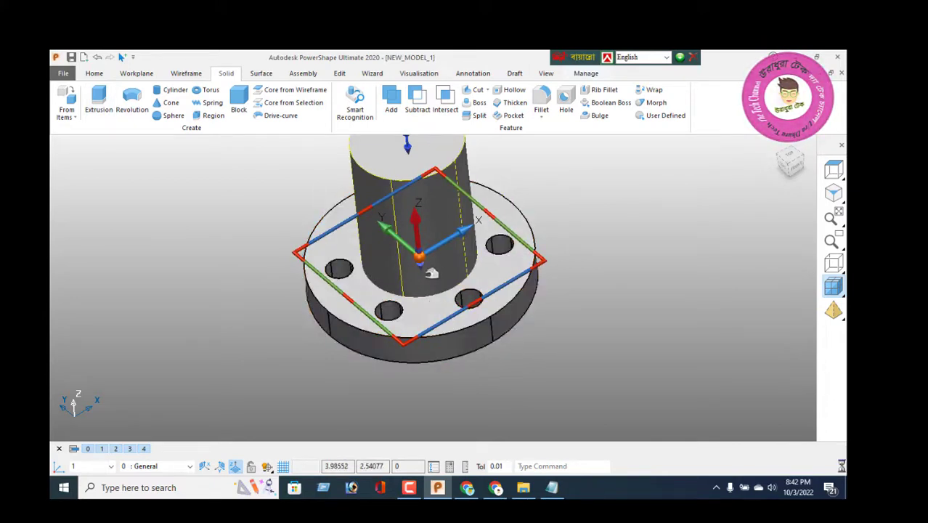
{"action": "double_click", "coordinate": [421, 283]}
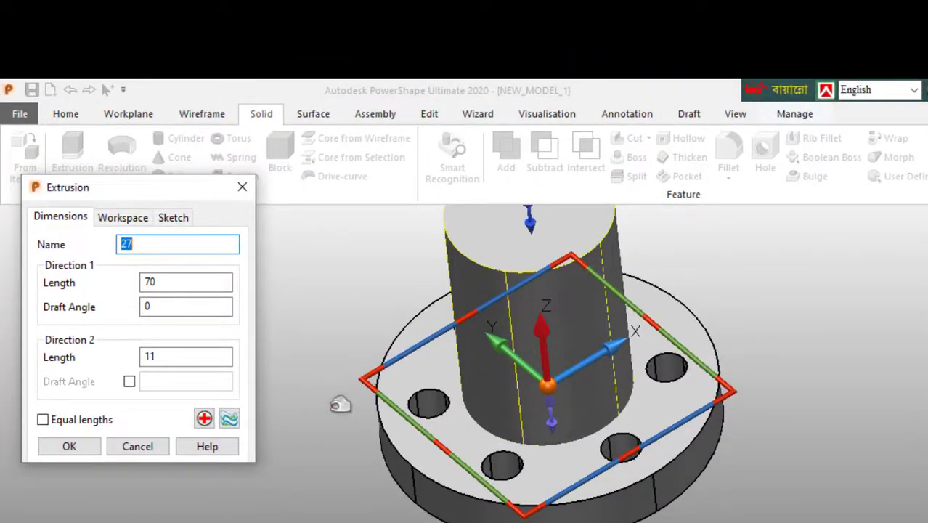
{"action": "key", "text": "Tab"}
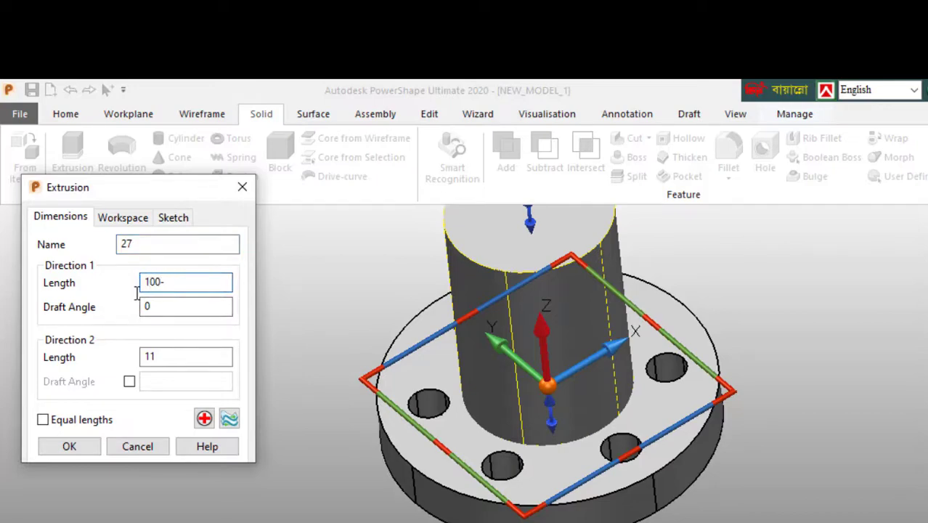
{"action": "key", "text": "Return"}
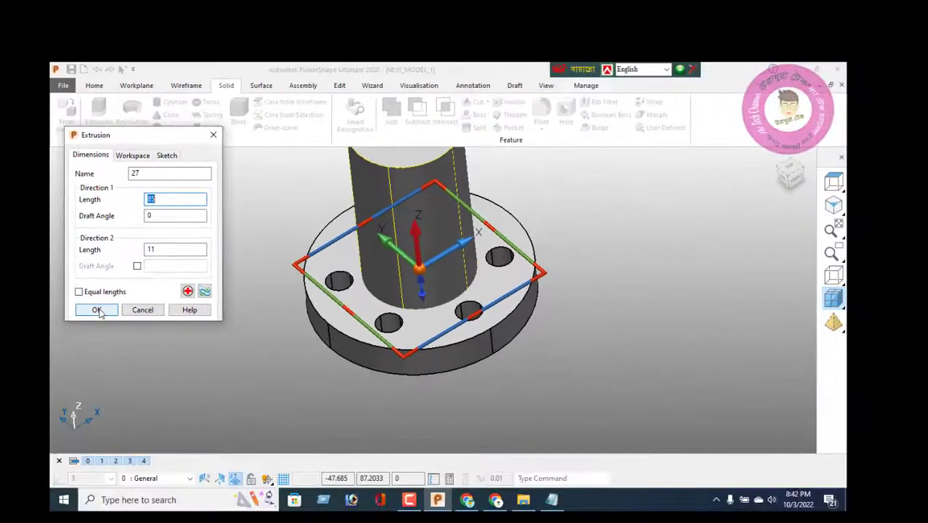
{"action": "left_click", "coordinate": [72, 447]}
Step: Add the central cylinder to the drilled disc as one solid and clear the selection
{"action": "scroll", "coordinate": [350, 242], "scroll_direction": "down", "scroll_amount": 3}
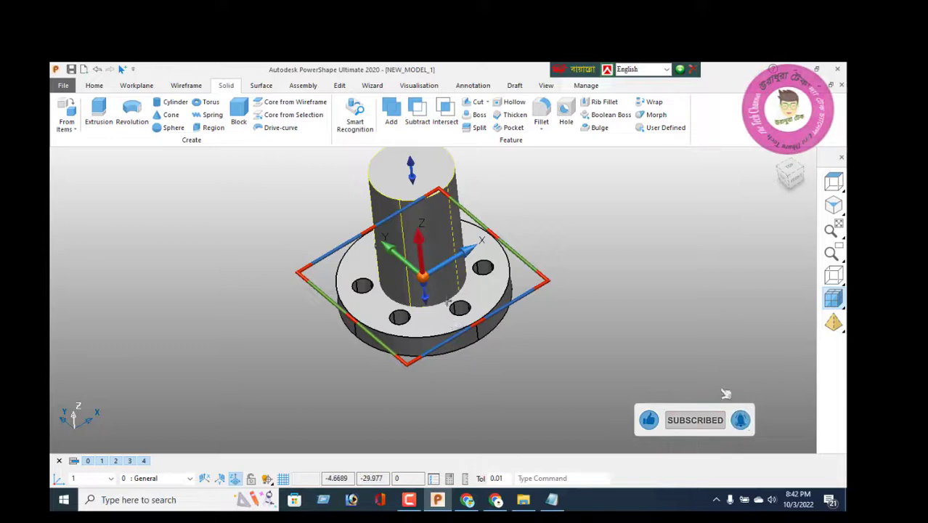
{"action": "left_click", "coordinate": [391, 113]}
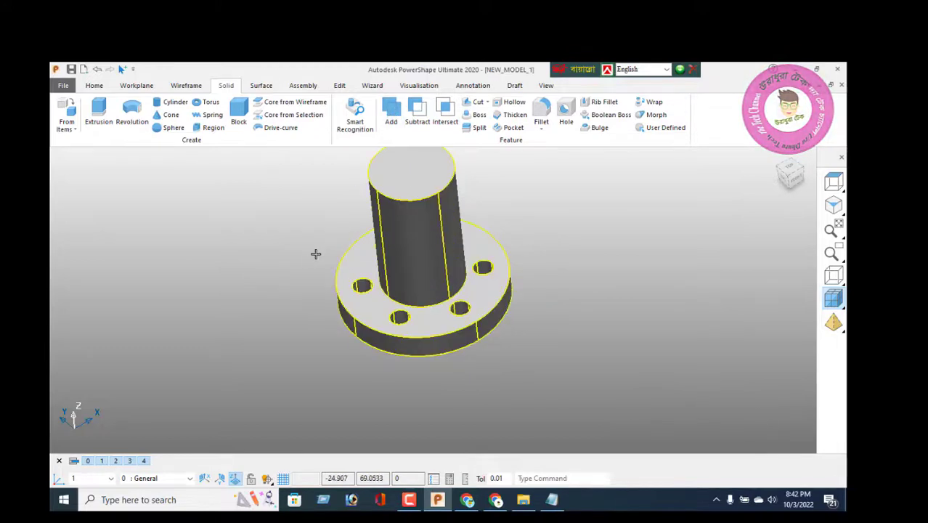
{"action": "right_click", "coordinate": [237, 227]}
{"action": "left_click", "coordinate": [270, 204]}
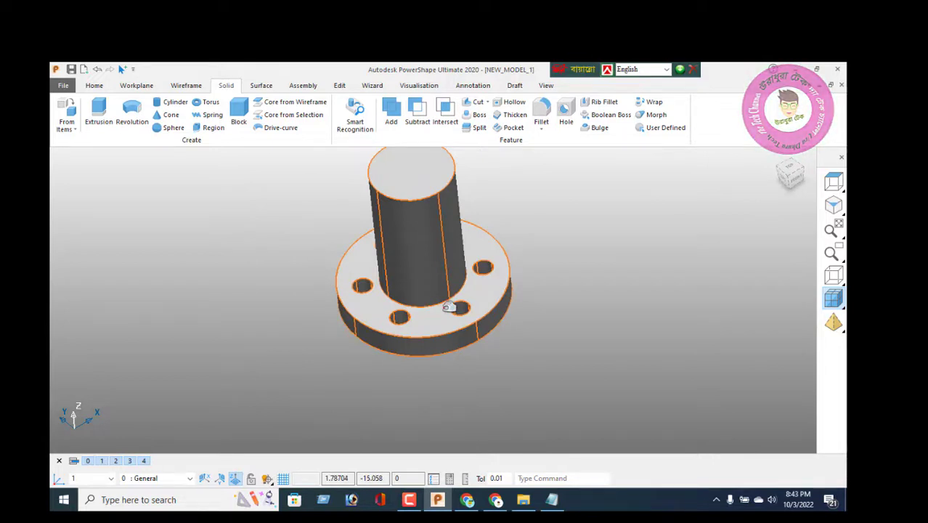
{"action": "left_click", "coordinate": [832, 182]}
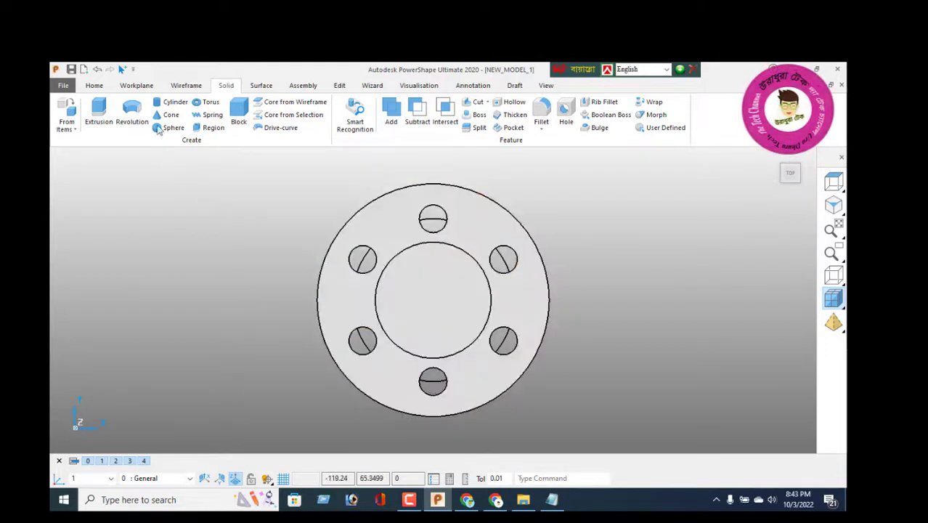
{"action": "left_click", "coordinate": [186, 86]}
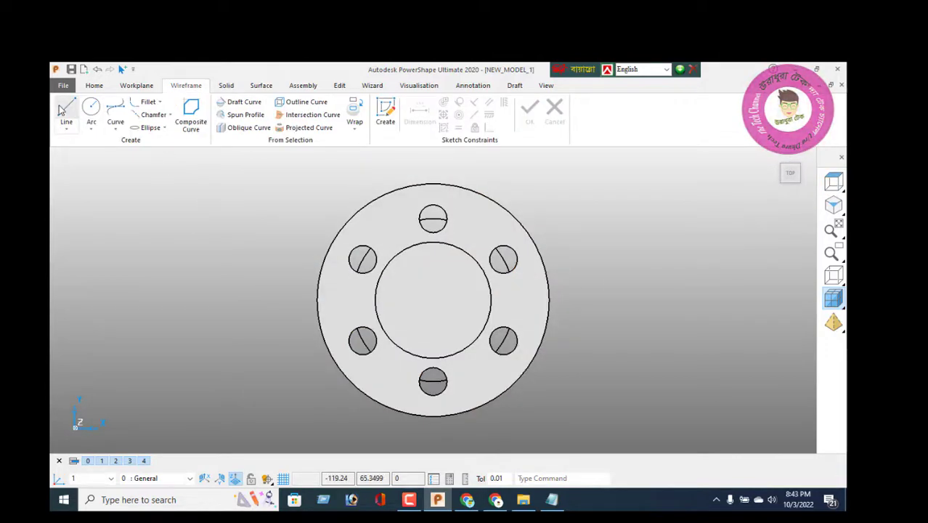
{"action": "left_click", "coordinate": [64, 109]}
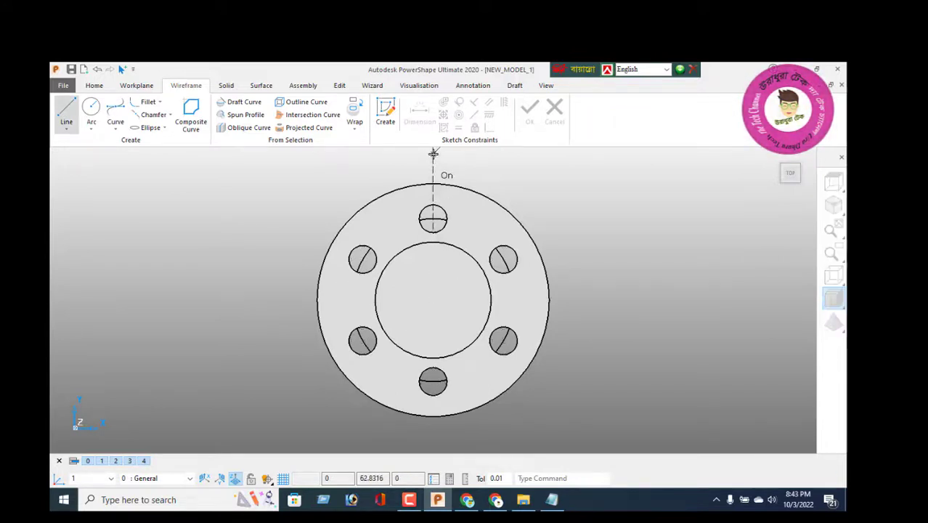
{"action": "left_click", "coordinate": [433, 154]}
{"action": "middle_click_drag", "start_coordinate": [440, 331], "coordinate": [462, 246]}
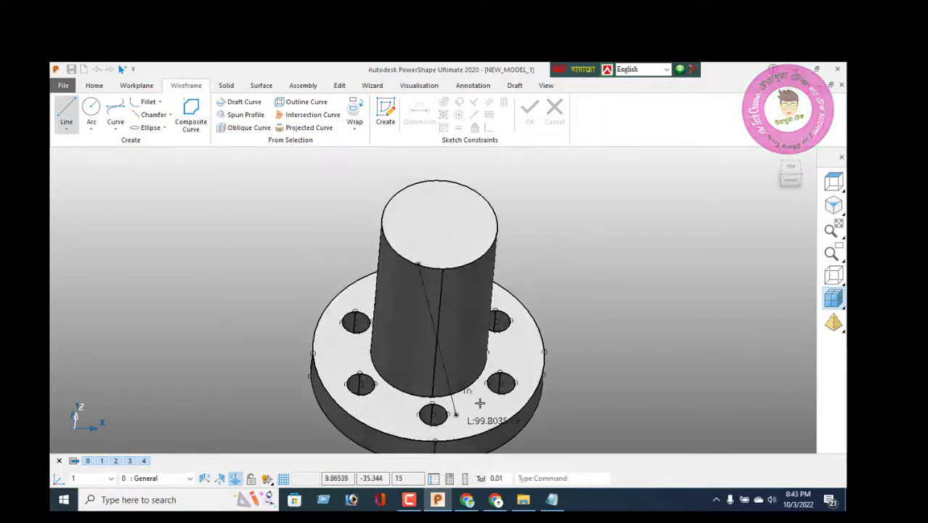
{"action": "key", "text": "Escape"}
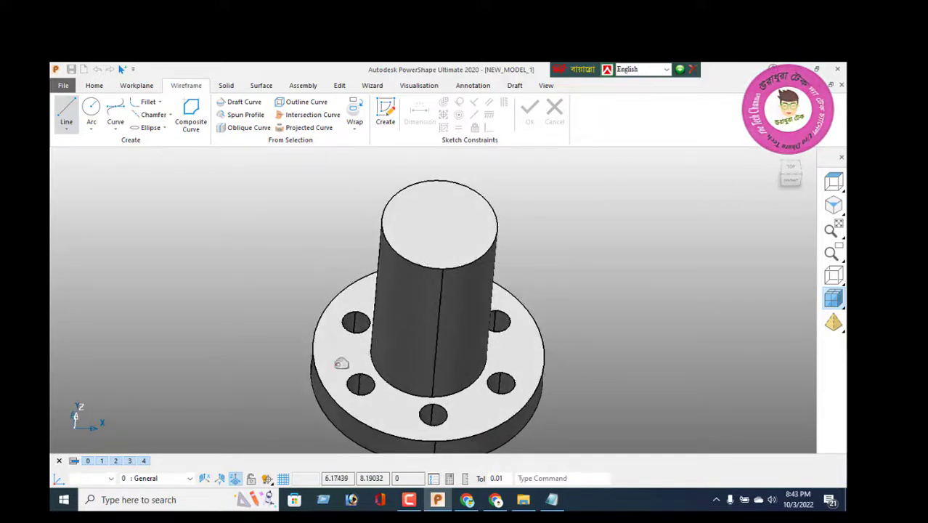
{"action": "left_click", "coordinate": [322, 373]}
{"action": "key", "text": "Escape"}
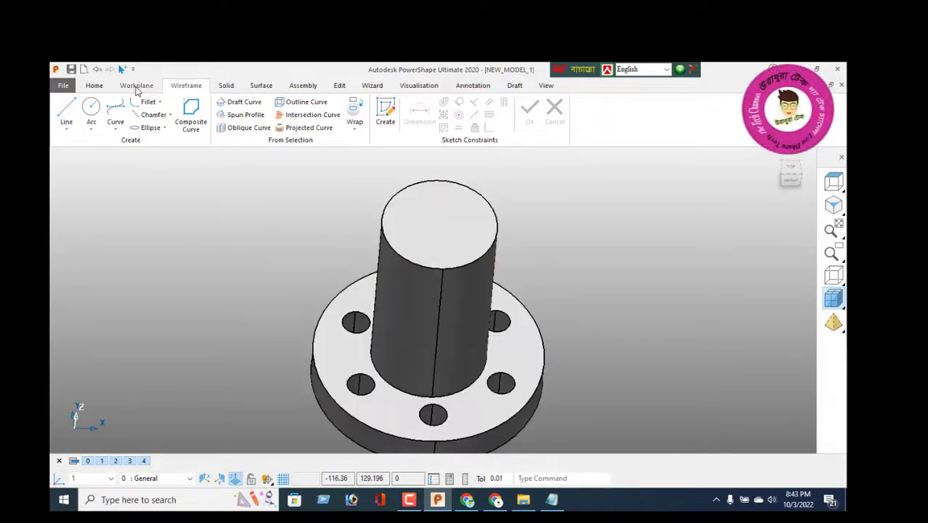
Step: Create a single workplane at the centre of the cylinder's upper face and clear the selection
{"action": "left_click", "coordinate": [137, 85]}
{"action": "left_click", "coordinate": [72, 113]}
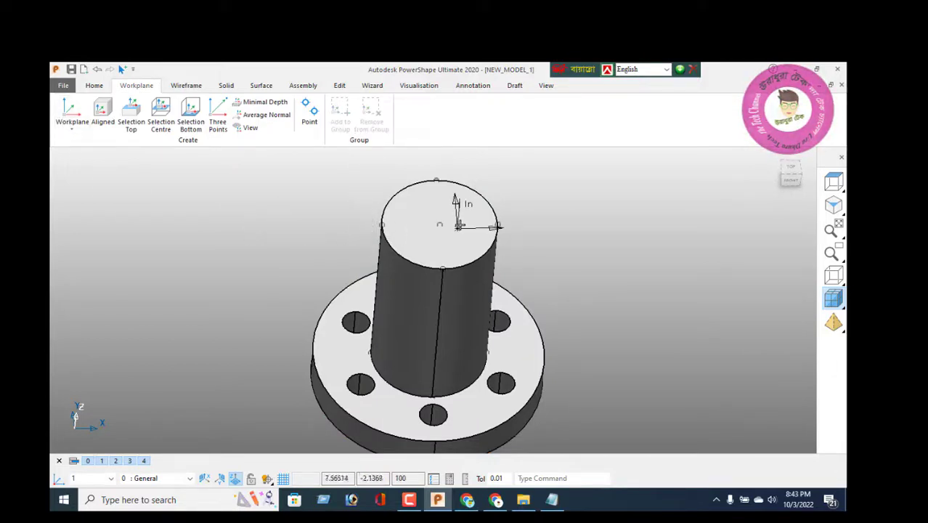
{"action": "left_click", "coordinate": [438, 222]}
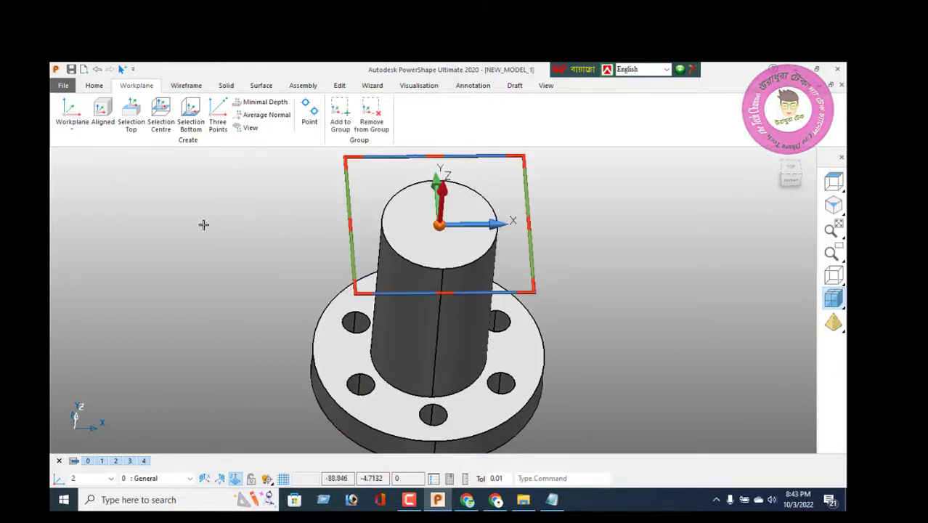
{"action": "right_click", "coordinate": [200, 198]}
{"action": "left_click", "coordinate": [233, 206]}
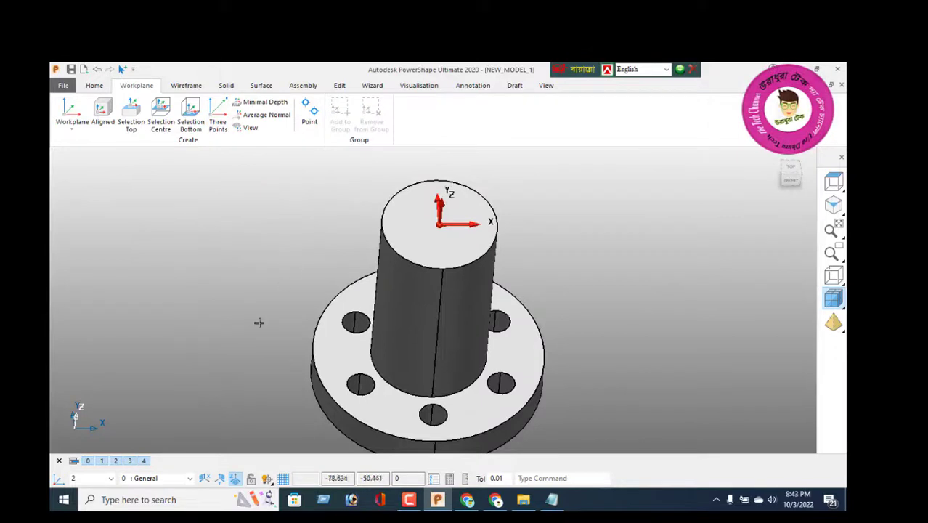
Step: Draw a line from the origin of the cylinder-top workplane along positive Y and view the model from above
{"action": "left_click", "coordinate": [185, 85]}
{"action": "left_click", "coordinate": [66, 110]}
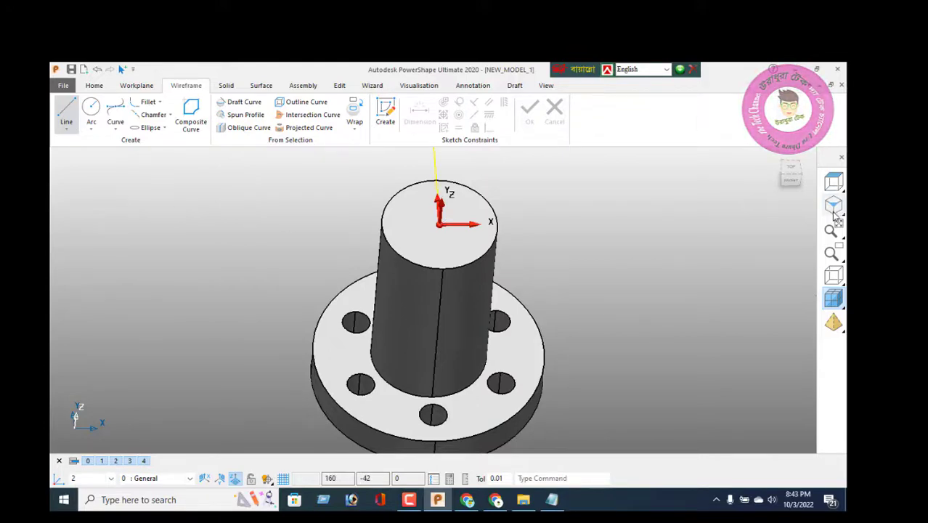
{"action": "left_click", "coordinate": [832, 184]}
{"action": "right_click", "coordinate": [524, 199]}
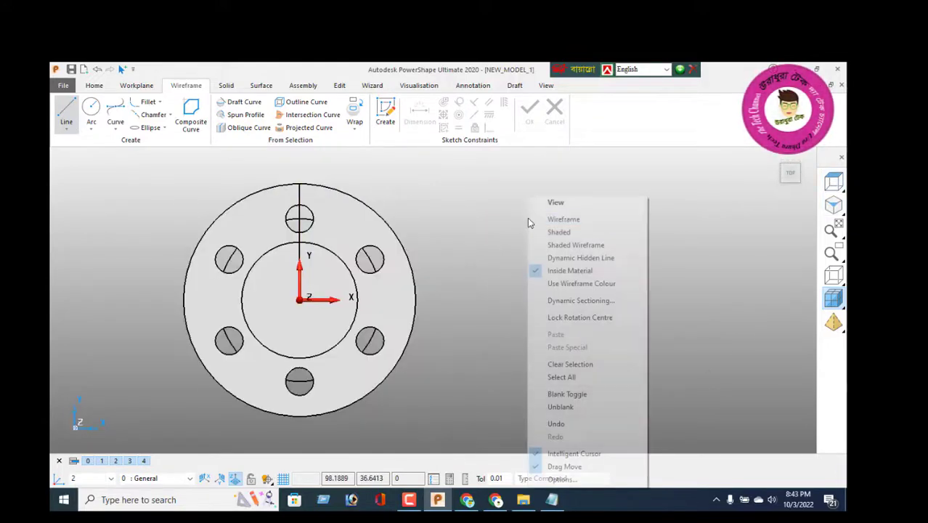
Step: Reverse the Y-axis line on the cylinder-top workplane and set its length to 100 so it spans both sides of the origin
{"action": "left_click", "coordinate": [563, 204]}
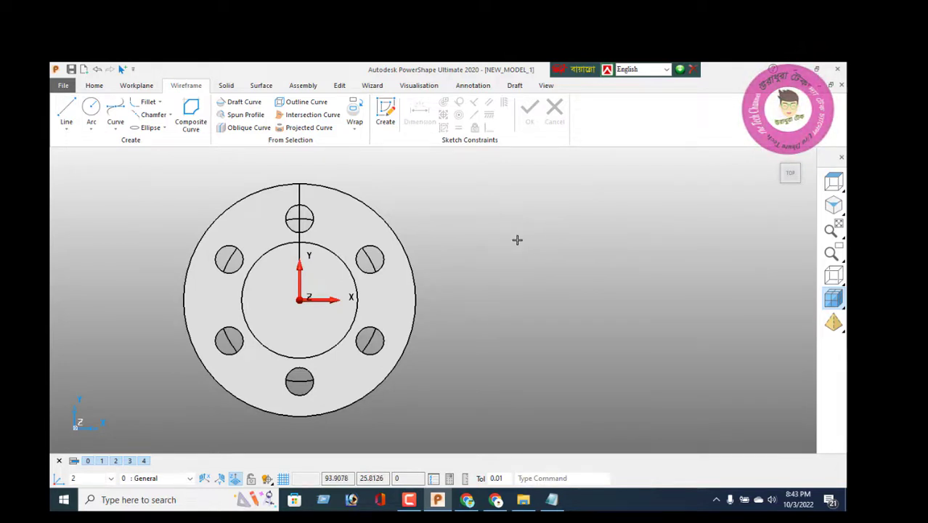
{"action": "left_click", "coordinate": [302, 195]}
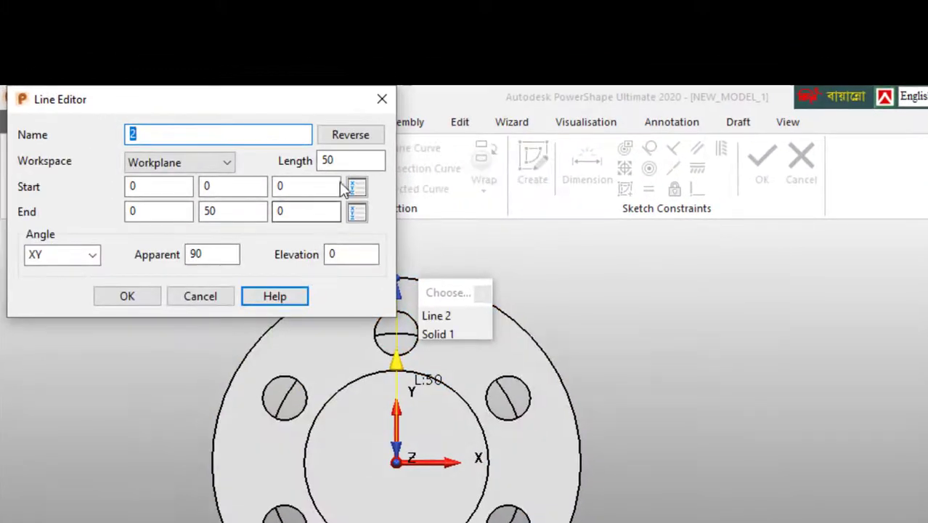
{"action": "left_click", "coordinate": [352, 138]}
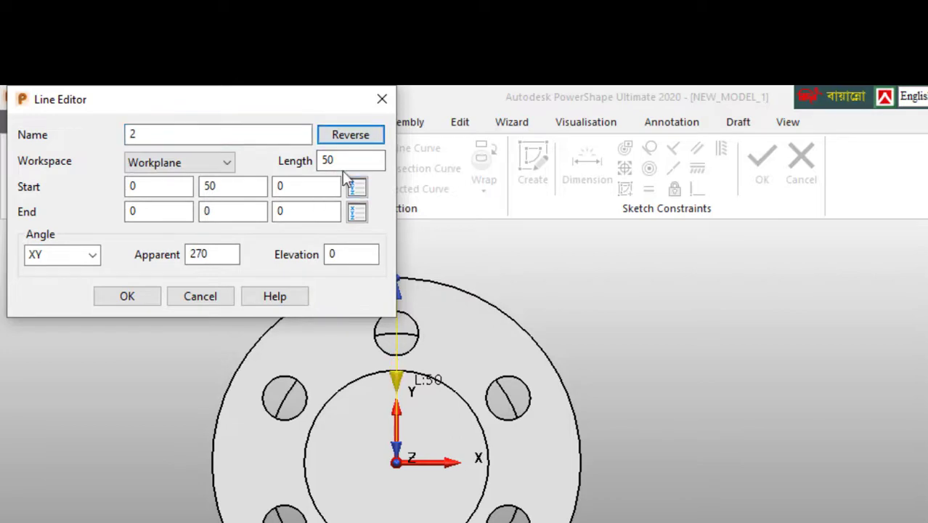
{"action": "left_click_drag", "start_coordinate": [338, 163], "coordinate": [295, 180]}
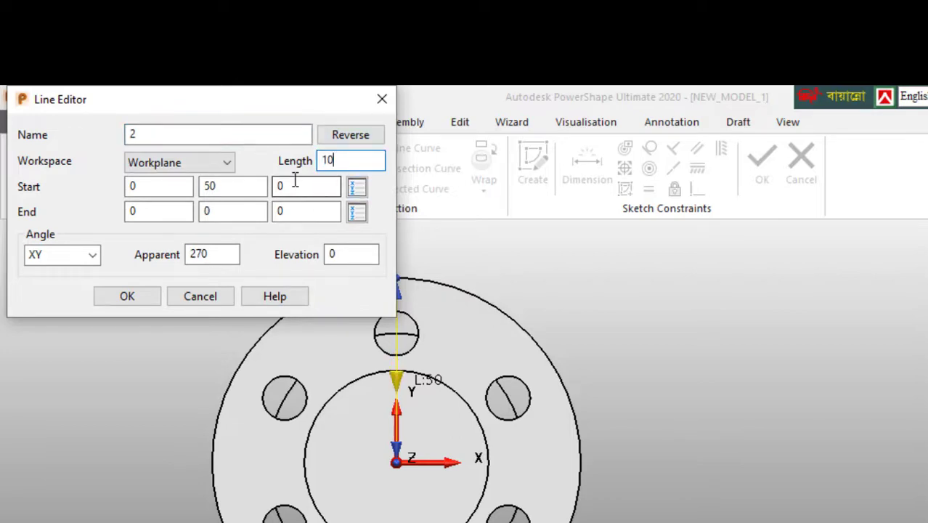
{"action": "key", "text": "Return"}
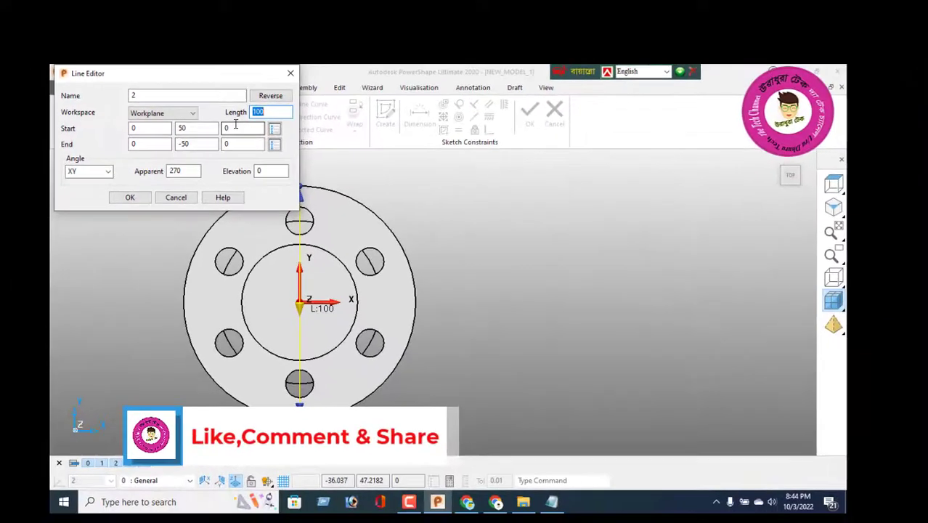
{"action": "left_click", "coordinate": [135, 199]}
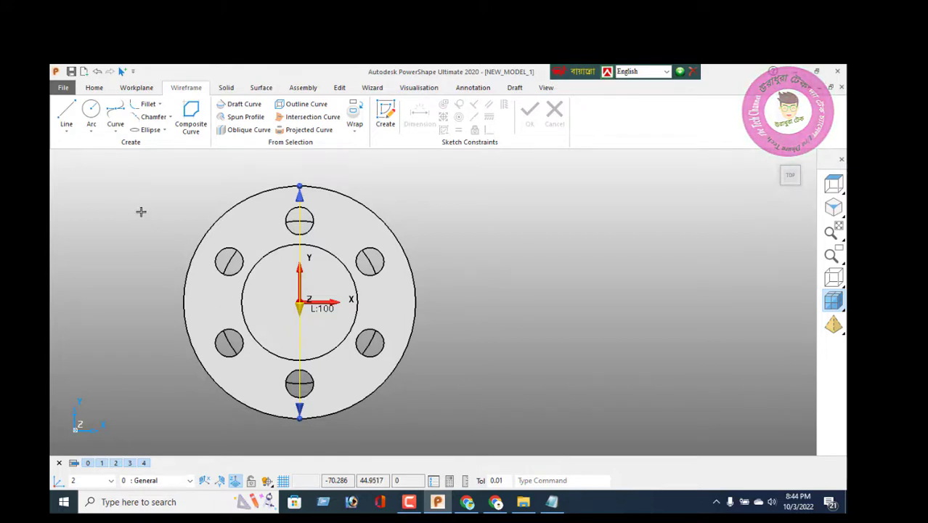
Step: Place a full circle centred on the positive Y end of the line on the cylinder-top workplane
{"action": "left_click", "coordinate": [90, 119]}
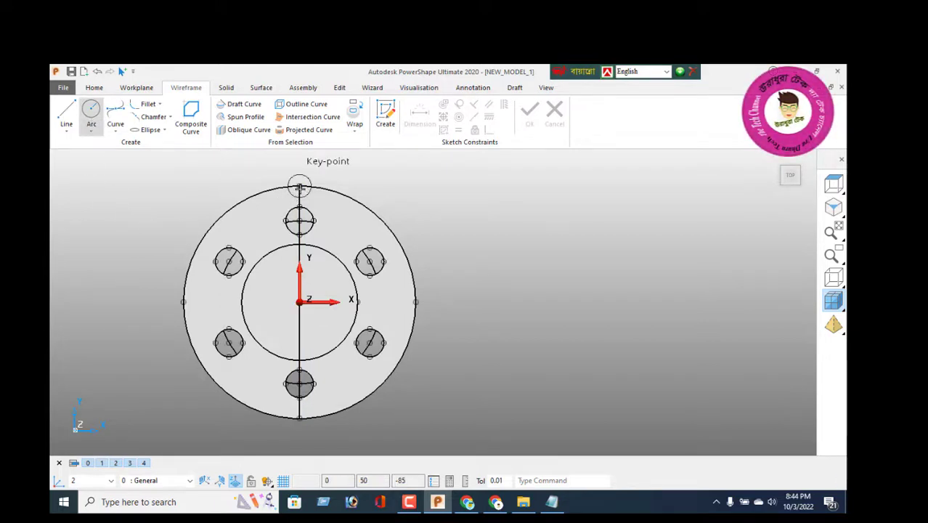
{"action": "middle_click_drag", "start_coordinate": [166, 239], "coordinate": [341, 253]}
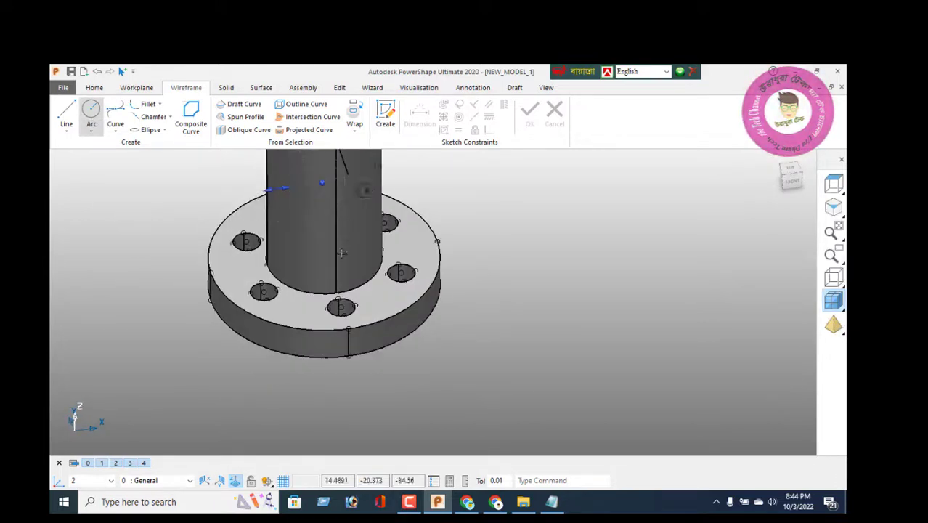
{"action": "scroll", "coordinate": [341, 253], "scroll_direction": "down", "scroll_amount": 5}
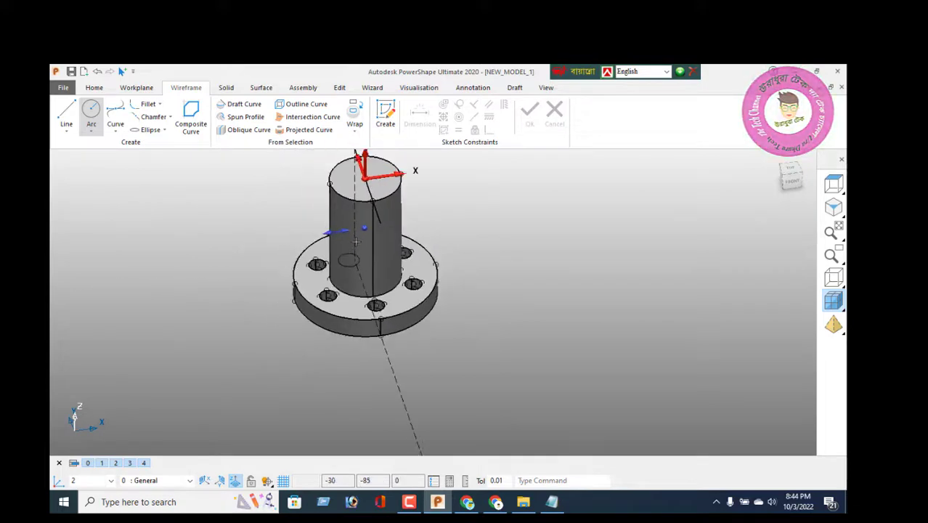
{"action": "middle_click_drag", "start_coordinate": [355, 241], "coordinate": [333, 343], "text": "shift"}
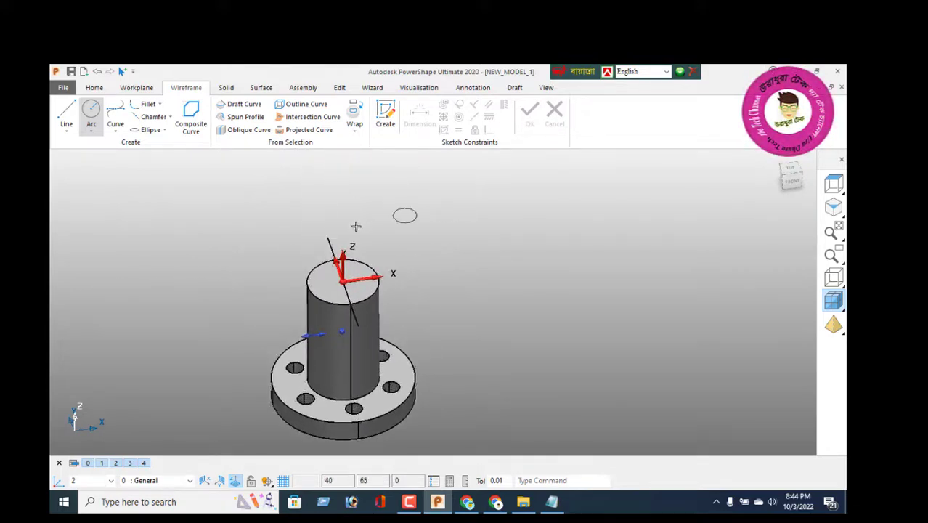
{"action": "left_click", "coordinate": [326, 237]}
{"action": "right_click", "coordinate": [456, 195]}
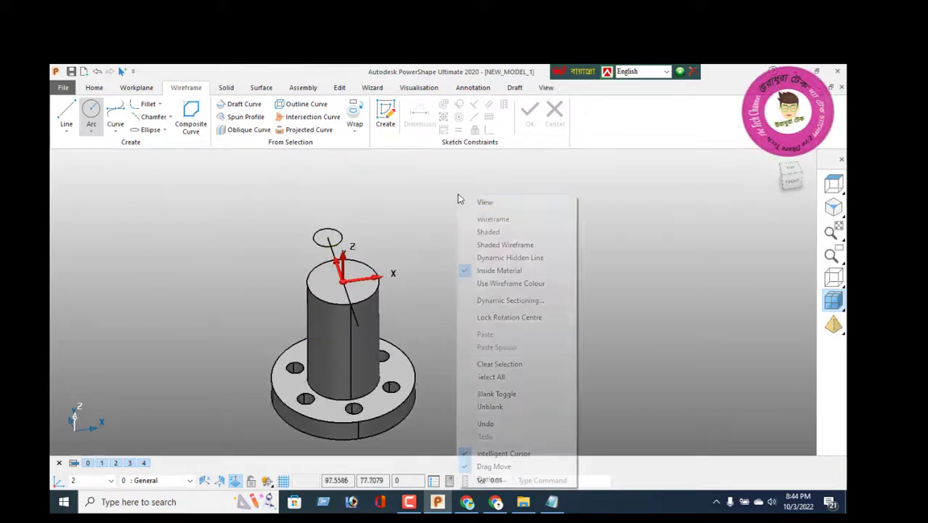
{"action": "key", "text": "Escape"}
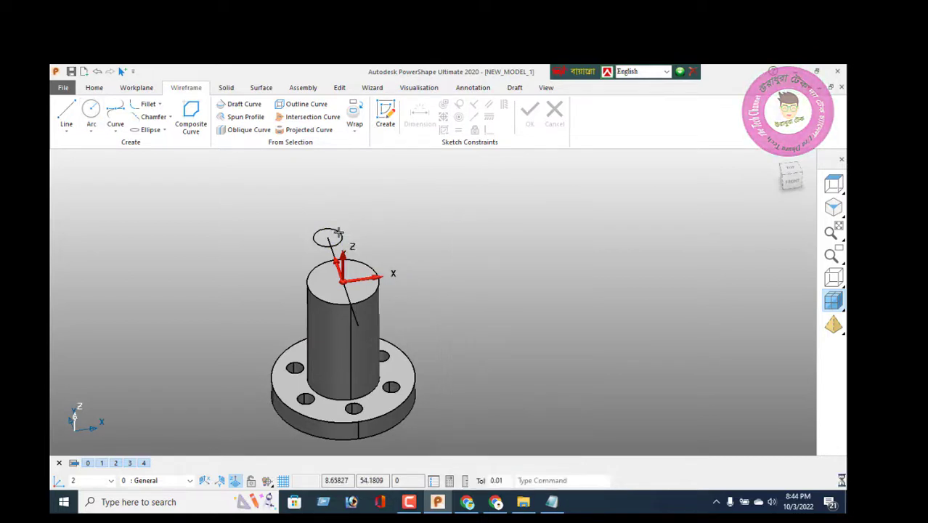
Step: Set the radius of the circle at the line's positive Y end to 12.5
{"action": "left_click", "coordinate": [337, 231]}
{"action": "double_click", "coordinate": [327, 241]}
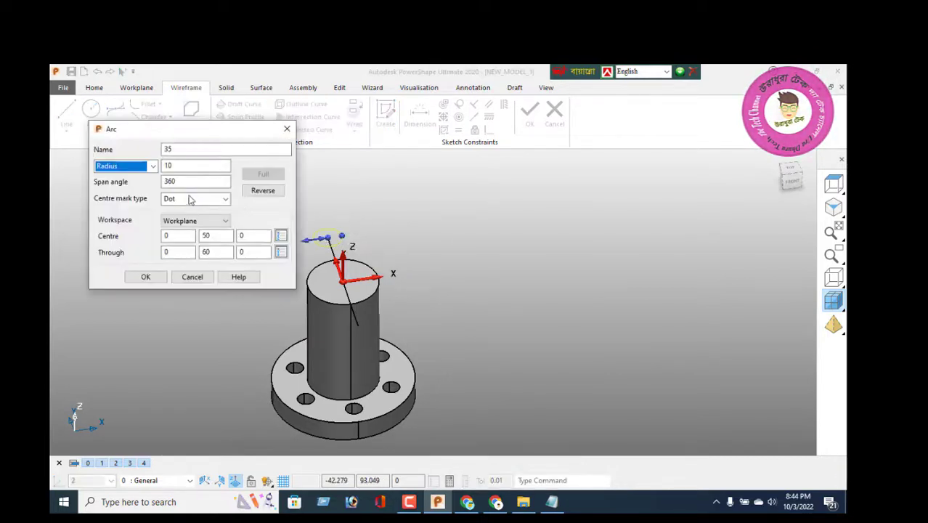
{"action": "double_click", "coordinate": [175, 166]}
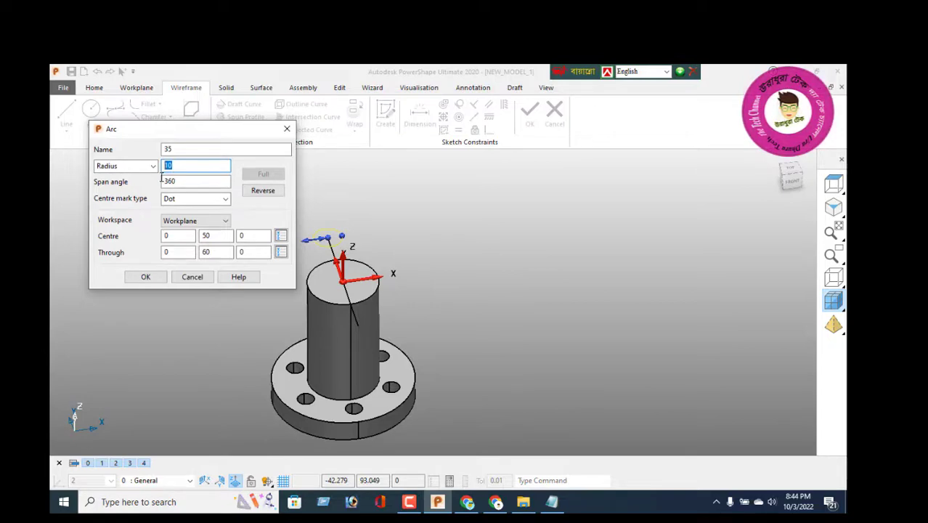
{"action": "type", "text": "12.5"}
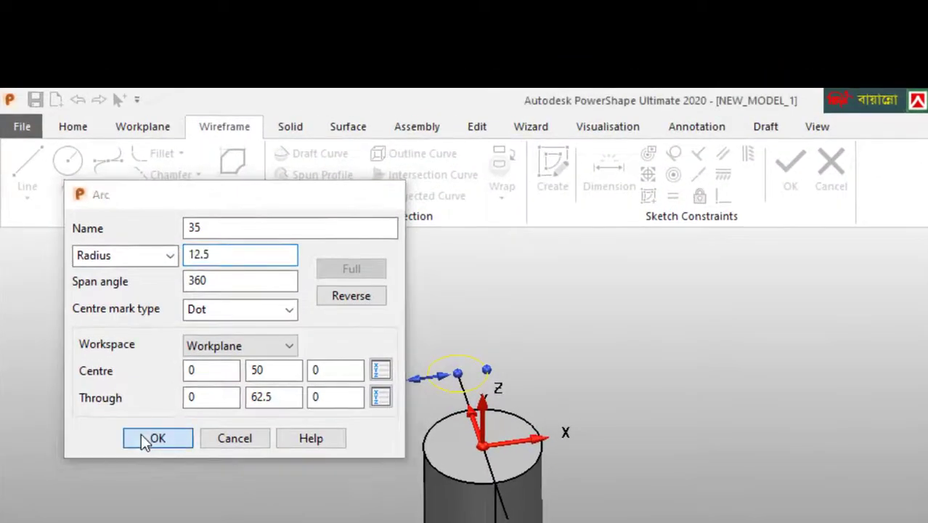
{"action": "left_click", "coordinate": [145, 438]}
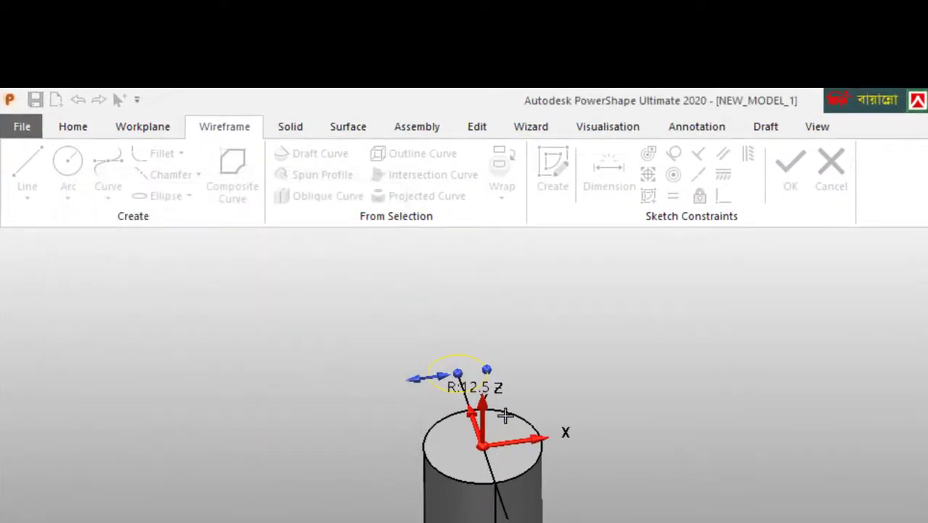
Step: Mirror a copy of the radius 12.5 circle about the ZX plane to the line's opposite end
{"action": "middle_click_drag", "start_coordinate": [503, 404], "coordinate": [508, 477]}
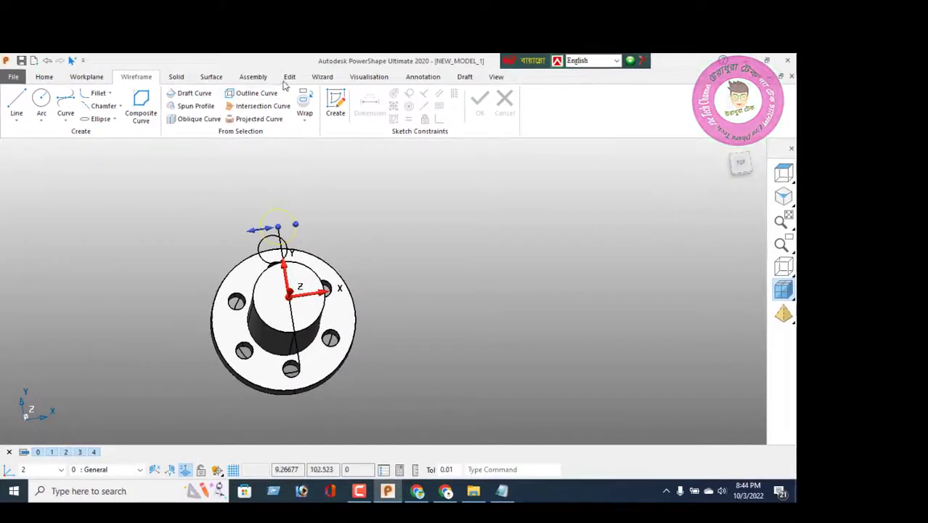
{"action": "left_click", "coordinate": [288, 78]}
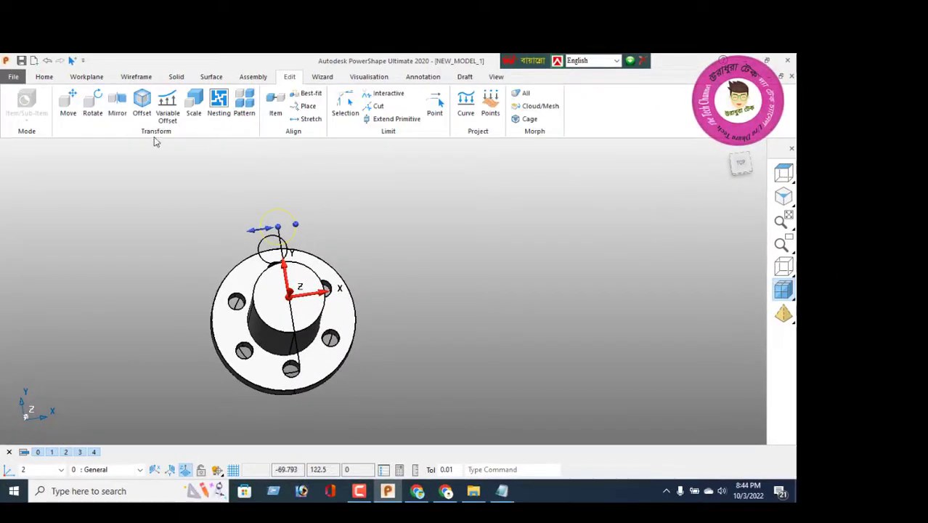
{"action": "left_click", "coordinate": [117, 105]}
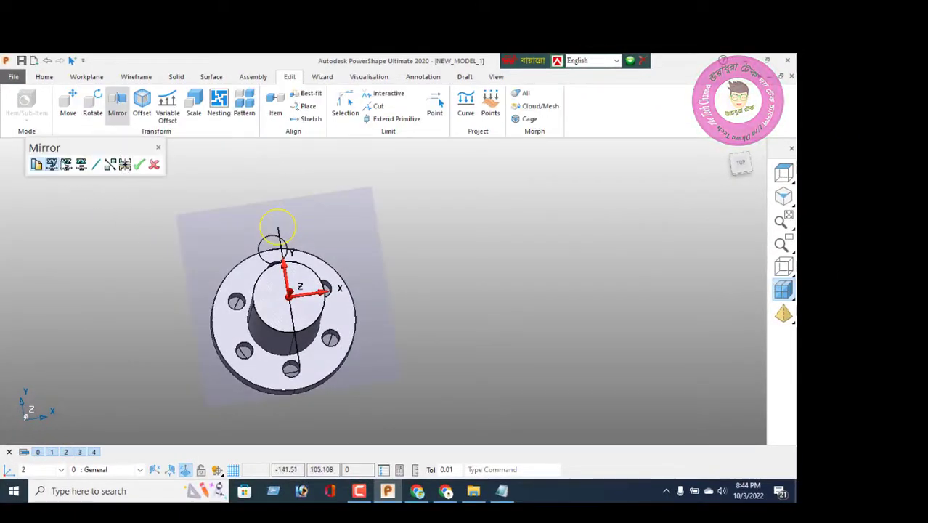
{"action": "left_click", "coordinate": [64, 164]}
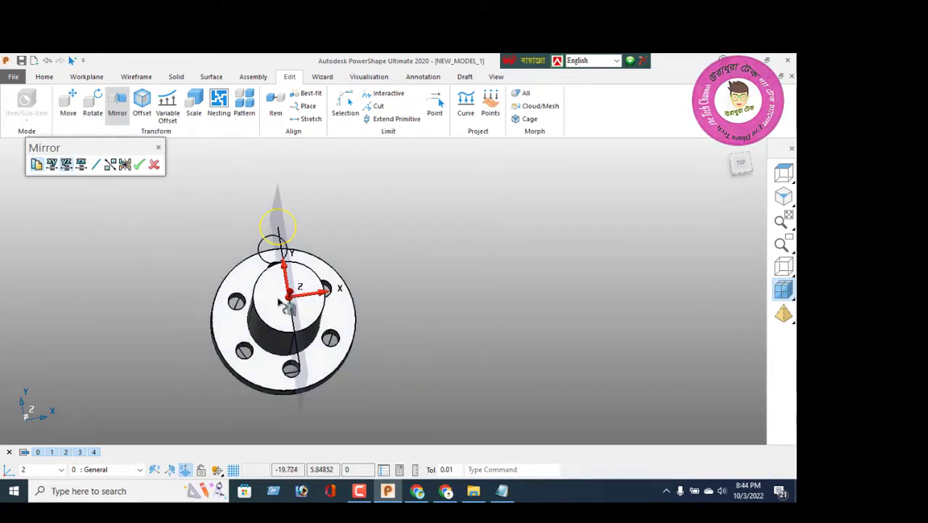
{"action": "middle_click_drag", "start_coordinate": [286, 307], "coordinate": [347, 252]}
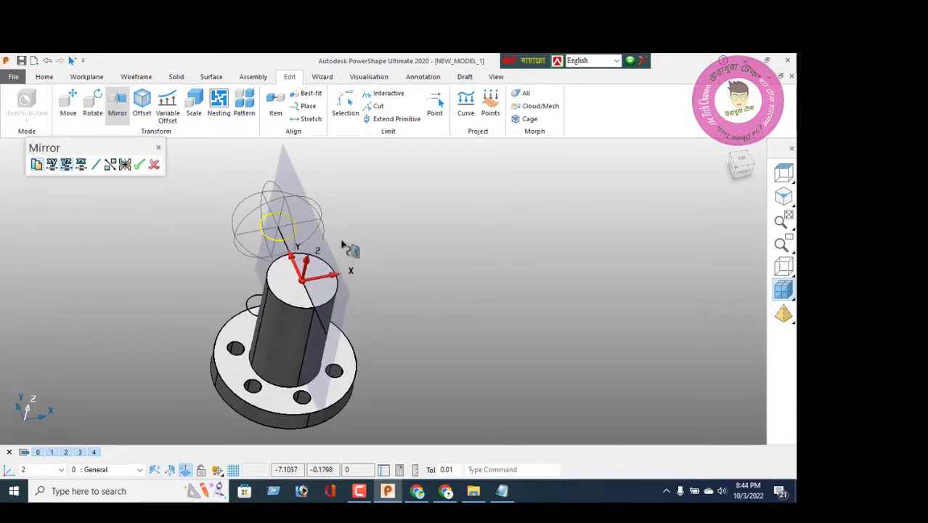
{"action": "left_click", "coordinate": [81, 165]}
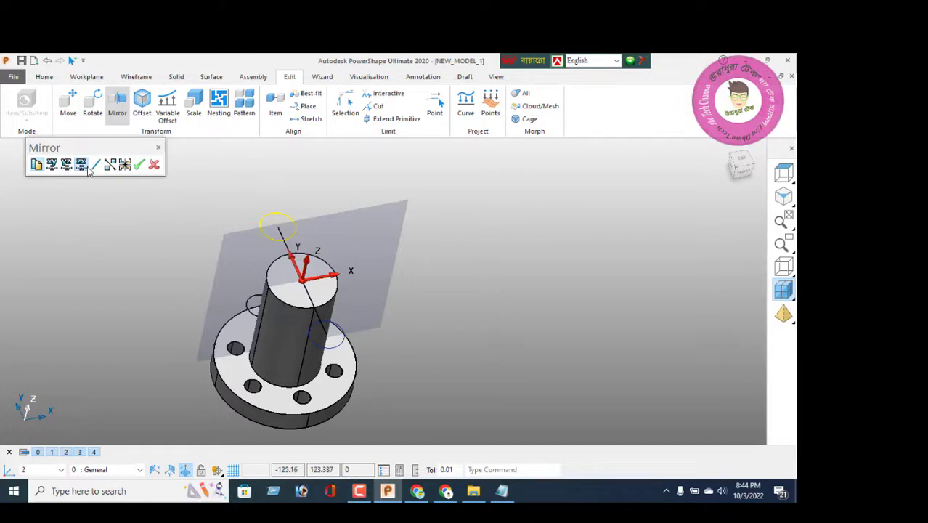
{"action": "left_click", "coordinate": [138, 167]}
{"action": "left_click", "coordinate": [153, 165]}
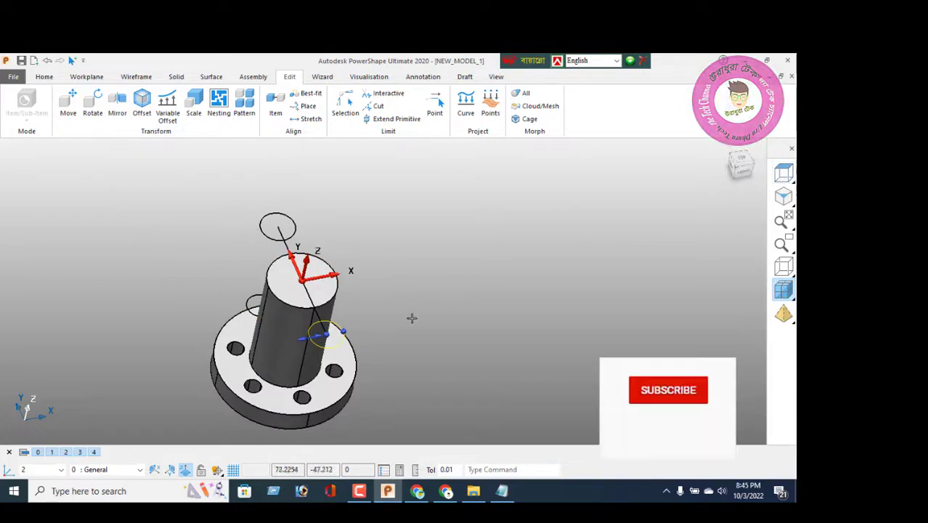
Step: Draw two straight lines from opposite sides of the cylinder's top edge to the positive Y circle, forming a tapered arm outline
{"action": "middle_click_drag", "start_coordinate": [412, 316], "coordinate": [443, 248]}
{"action": "middle_click_drag", "start_coordinate": [130, 274], "coordinate": [150, 344]}
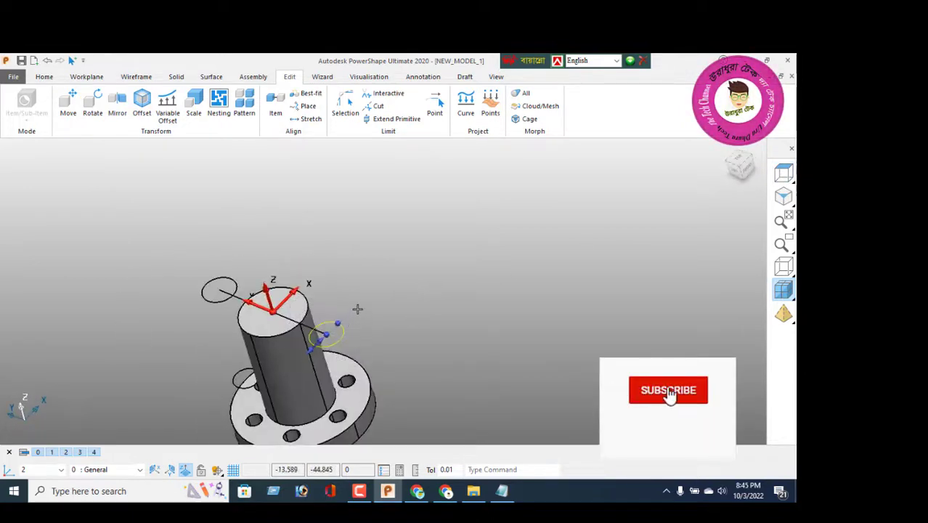
{"action": "middle_click_drag", "start_coordinate": [358, 308], "coordinate": [435, 250], "text": "shift"}
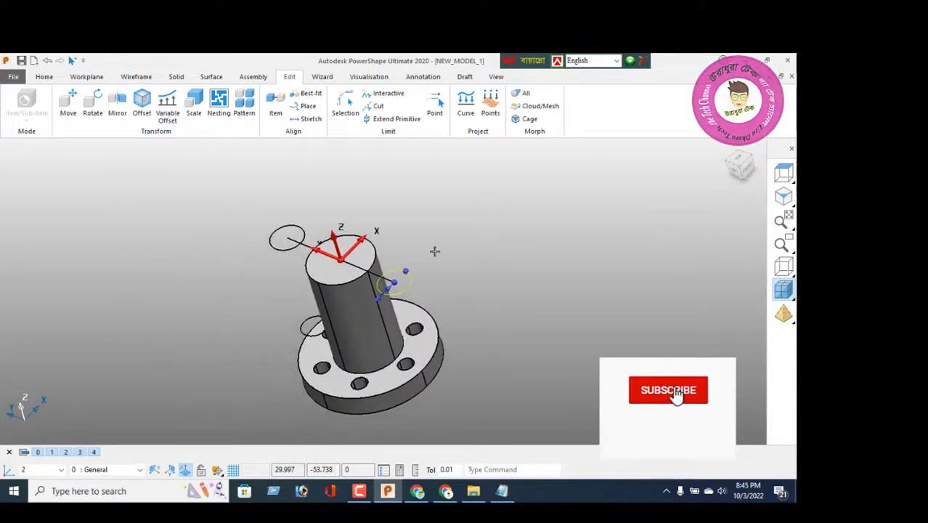
{"action": "left_click", "coordinate": [135, 76]}
{"action": "left_click", "coordinate": [15, 107]}
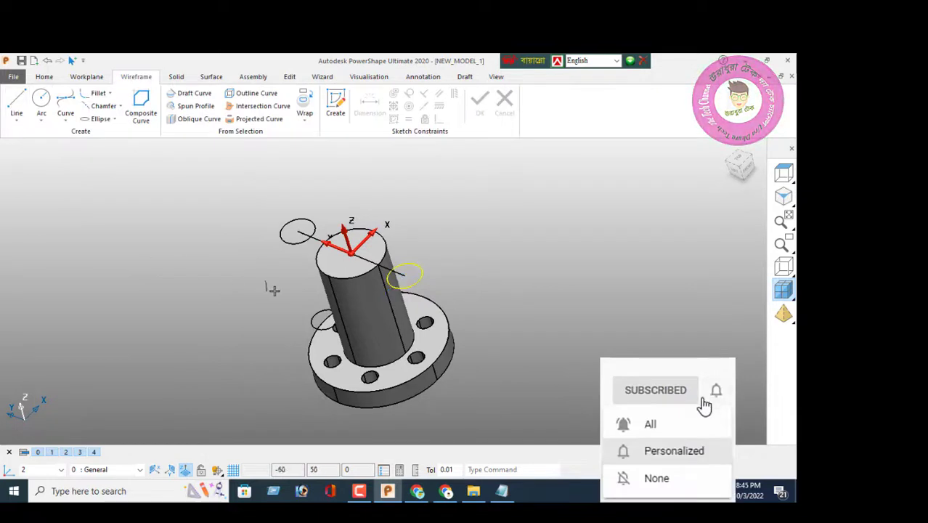
{"action": "left_click", "coordinate": [328, 274]}
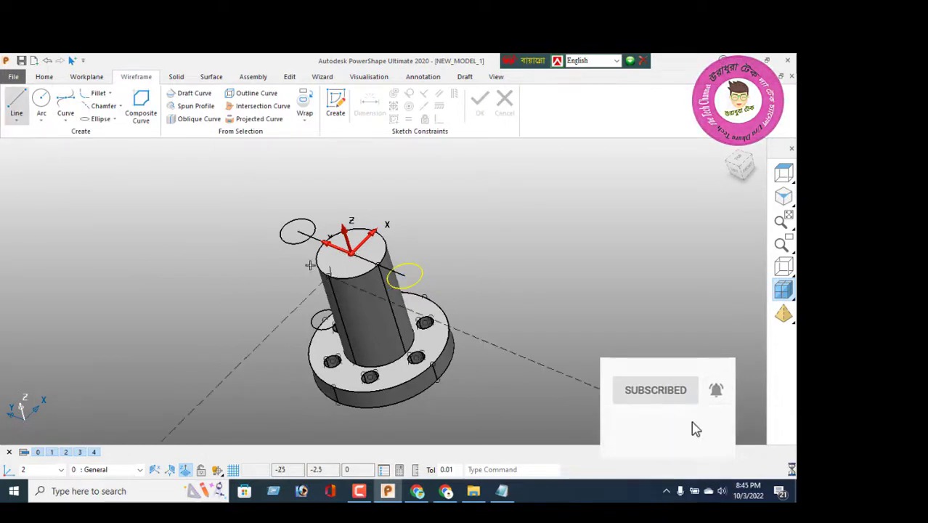
{"action": "left_click", "coordinate": [280, 238]}
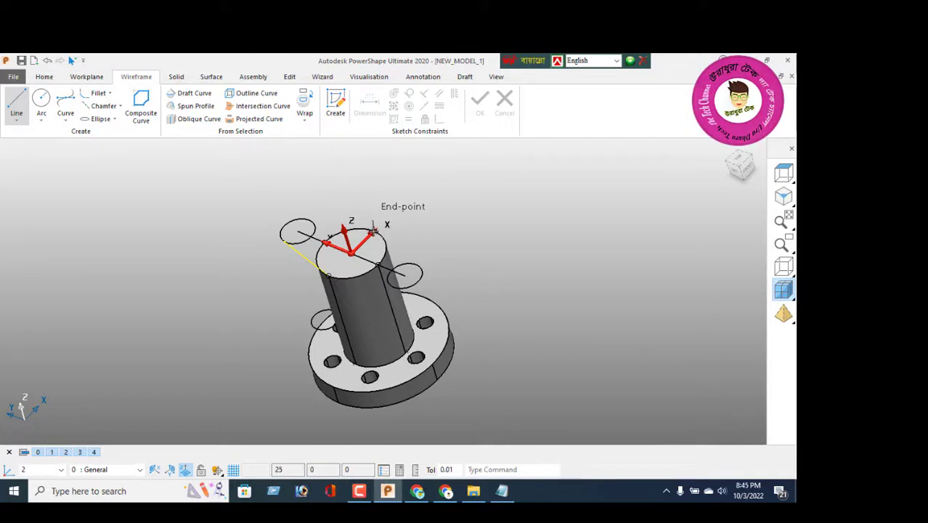
{"action": "left_click", "coordinate": [371, 231]}
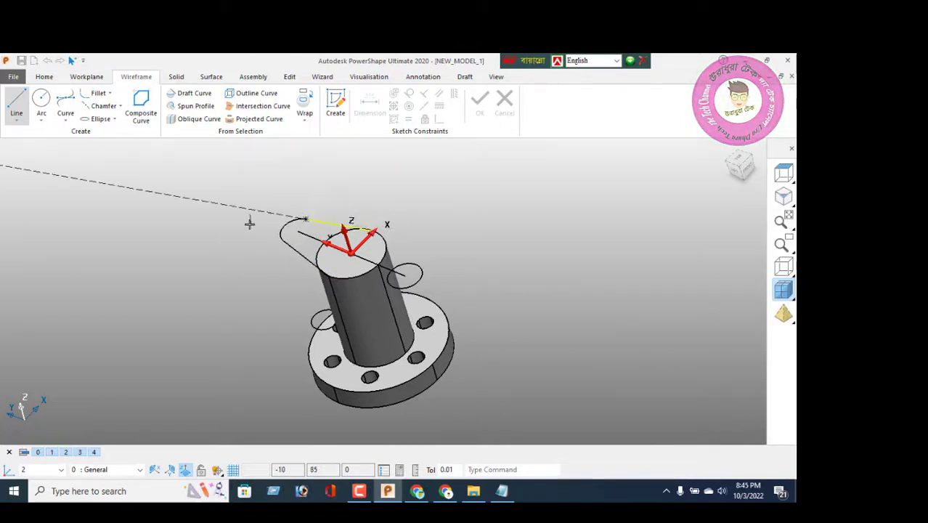
{"action": "right_click", "coordinate": [167, 163]}
{"action": "left_click", "coordinate": [186, 169]}
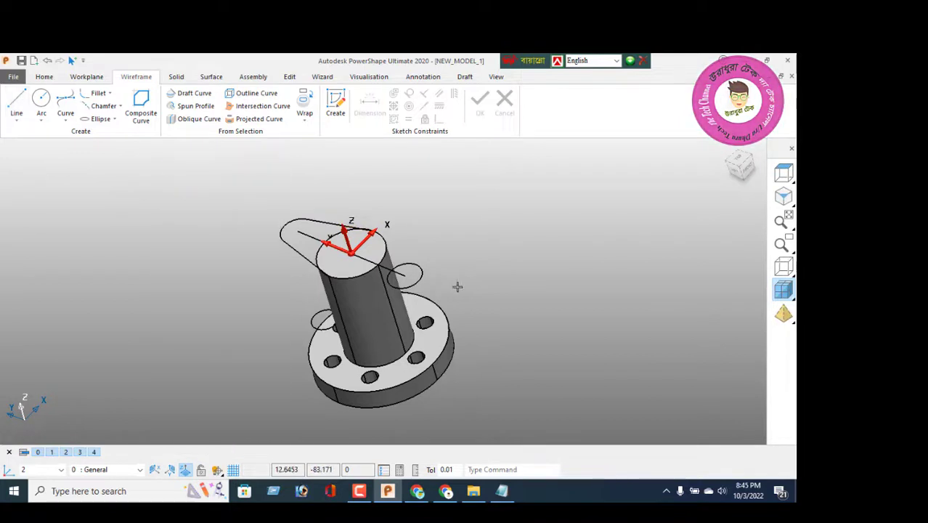
Step: Mirror a copy of the positive Y arm's two lines and end arc about the ZX plane to form the opposite arm
{"action": "middle_click_drag", "start_coordinate": [456, 286], "coordinate": [489, 275]}
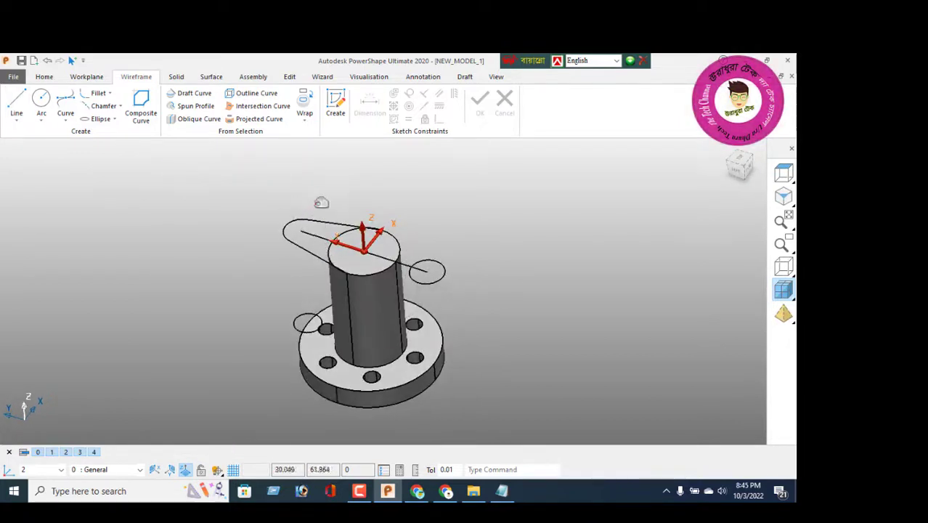
{"action": "left_click_drag", "start_coordinate": [303, 258], "coordinate": [303, 257]}
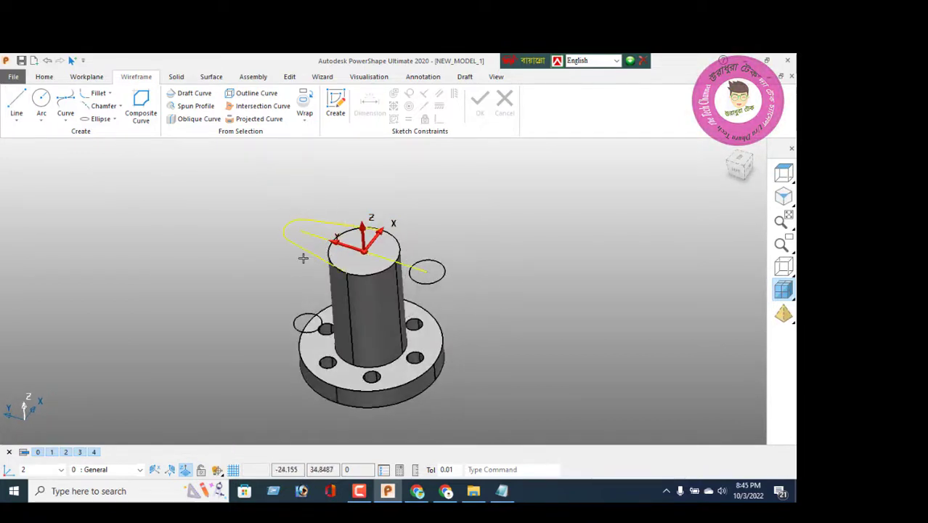
{"action": "left_click", "coordinate": [408, 265]}
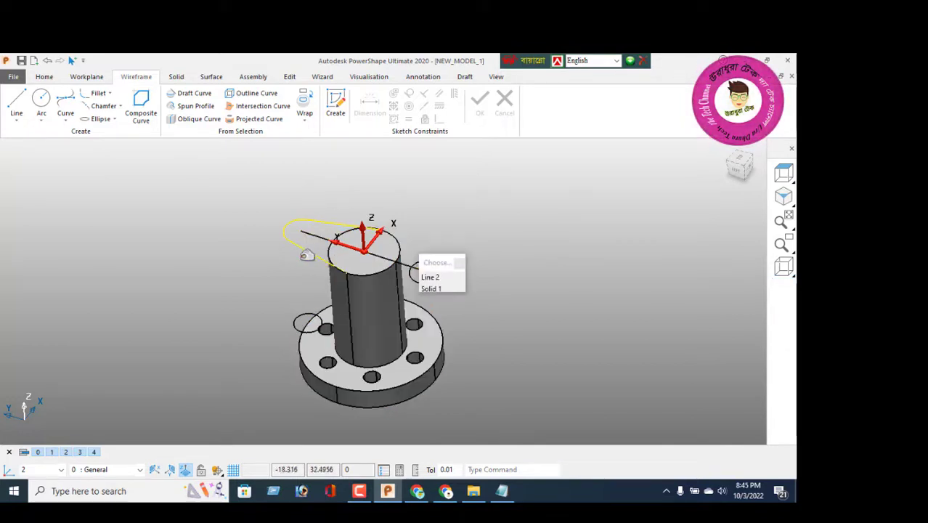
{"action": "left_click", "coordinate": [289, 77]}
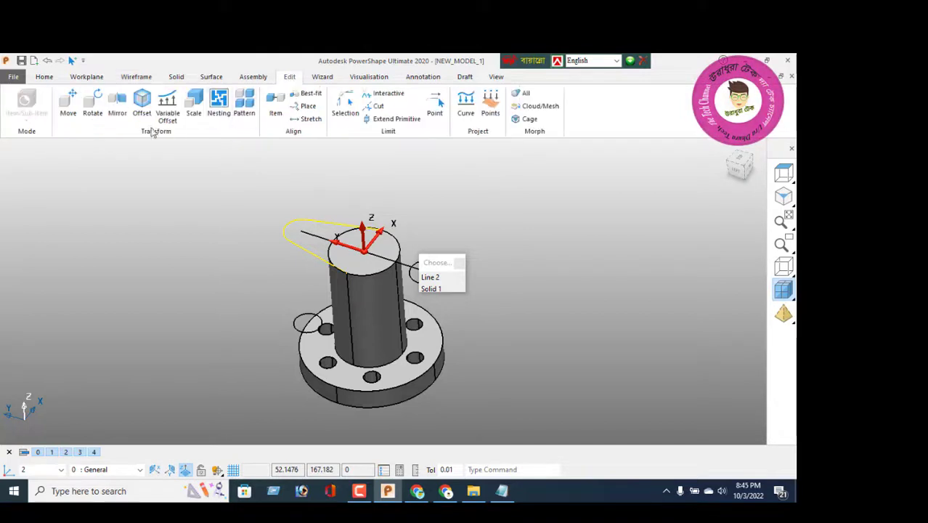
{"action": "left_click", "coordinate": [117, 102]}
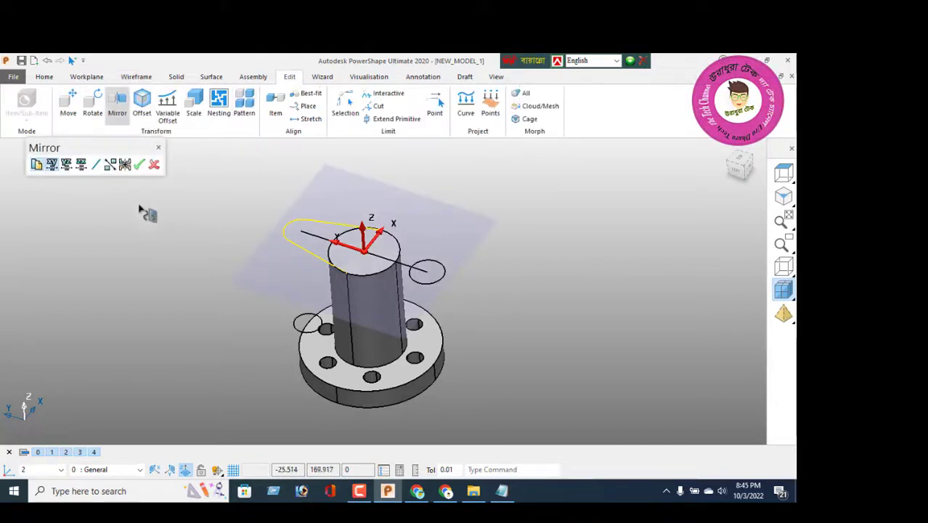
{"action": "left_click", "coordinate": [81, 166]}
{"action": "left_click", "coordinate": [137, 168]}
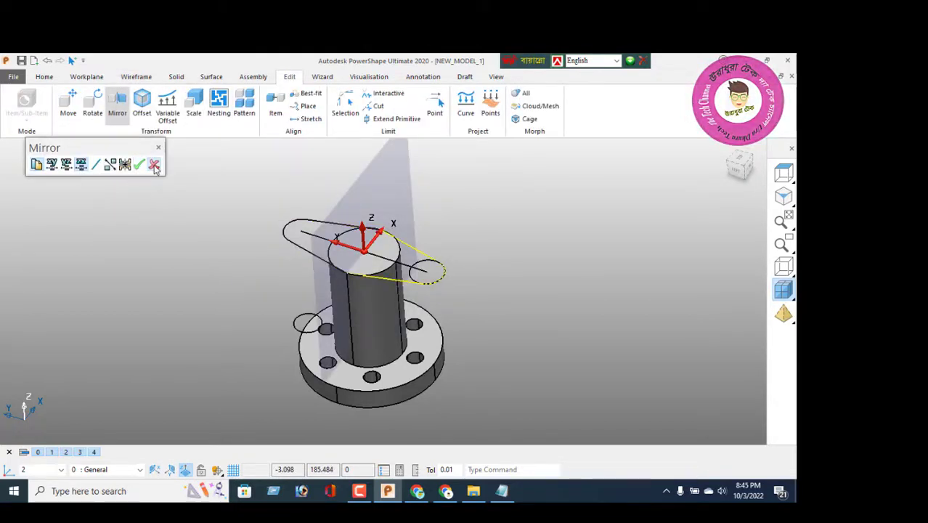
{"action": "right_click", "coordinate": [178, 165]}
{"action": "left_click", "coordinate": [200, 178]}
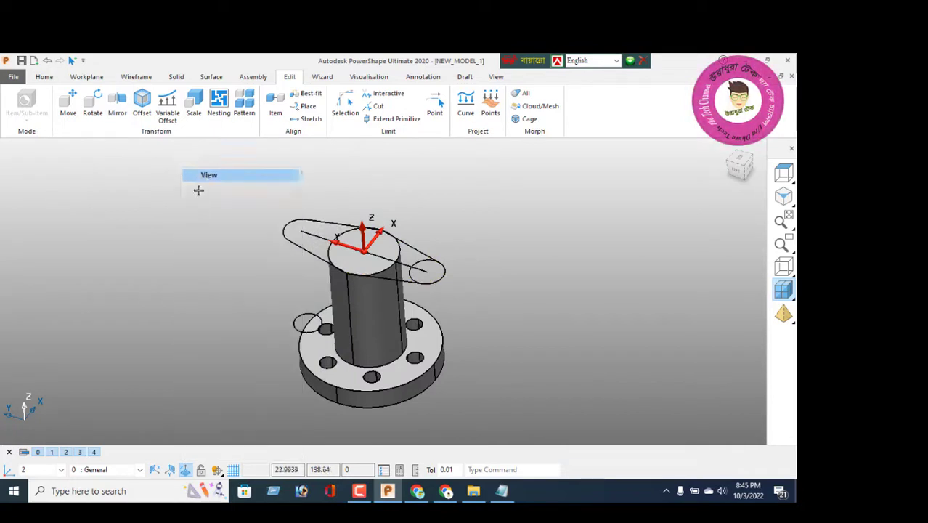
{"action": "left_click", "coordinate": [408, 265]}
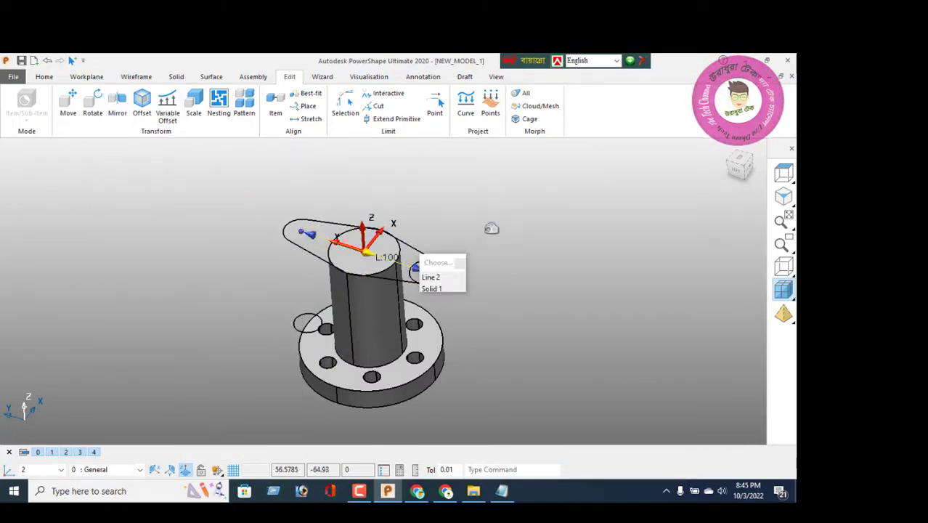
{"action": "right_click", "coordinate": [116, 214]}
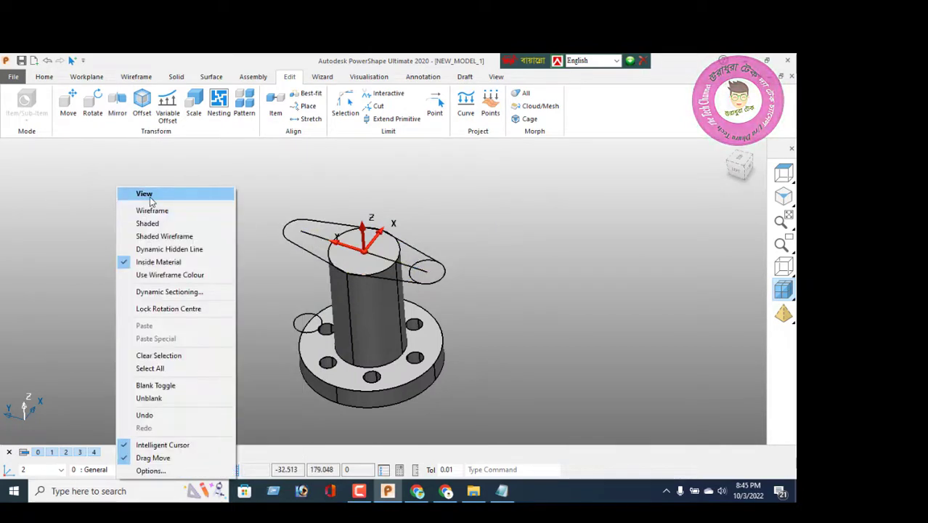
{"action": "left_click", "coordinate": [151, 195]}
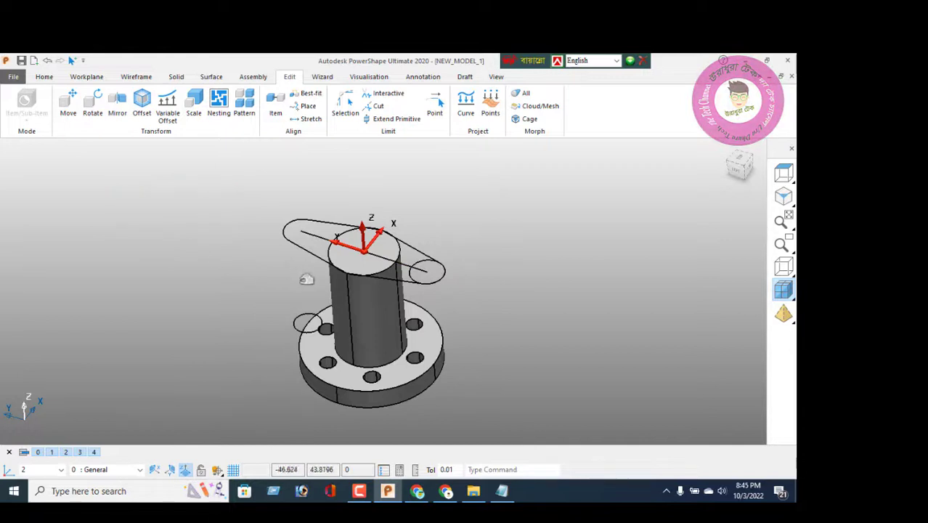
Step: Place a full circle centred on the positive Y arm's rounded end at 0, 50, 0
{"action": "left_click", "coordinate": [137, 77]}
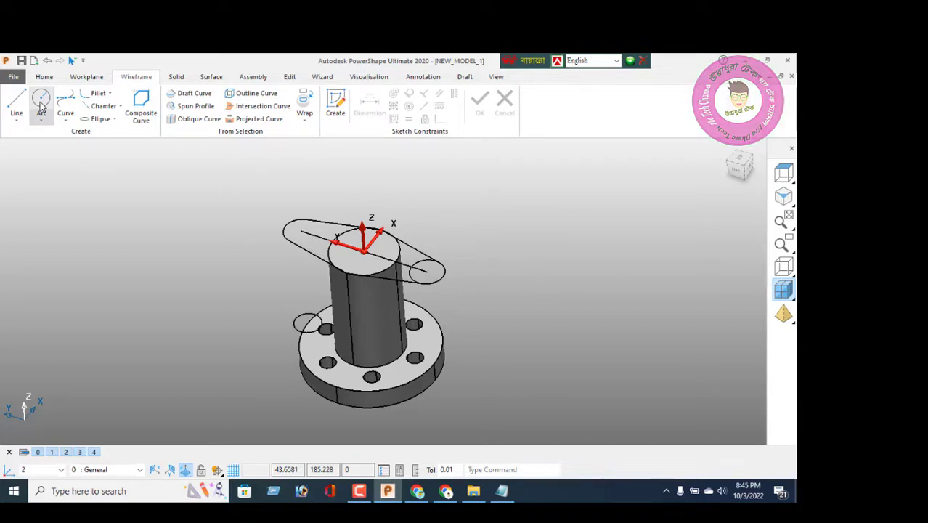
{"action": "left_click", "coordinate": [41, 105]}
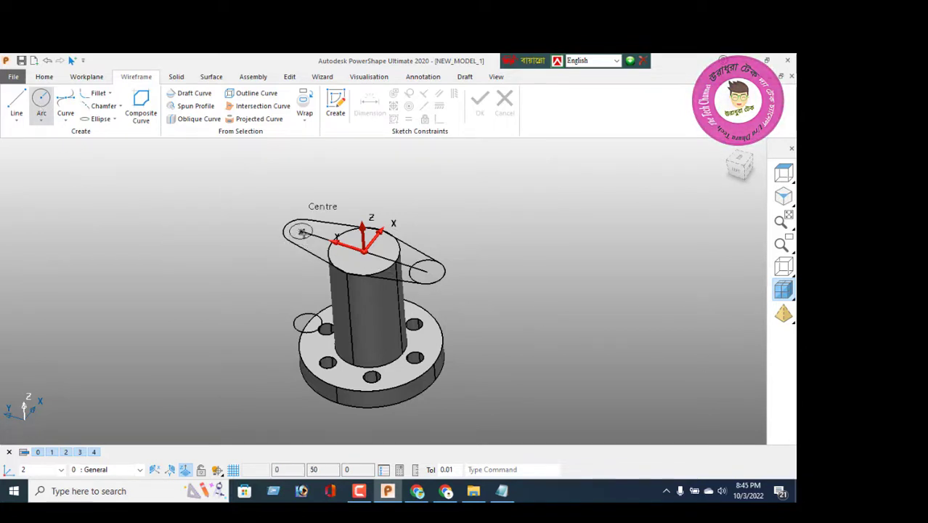
{"action": "left_click", "coordinate": [302, 231]}
{"action": "right_click", "coordinate": [154, 182]}
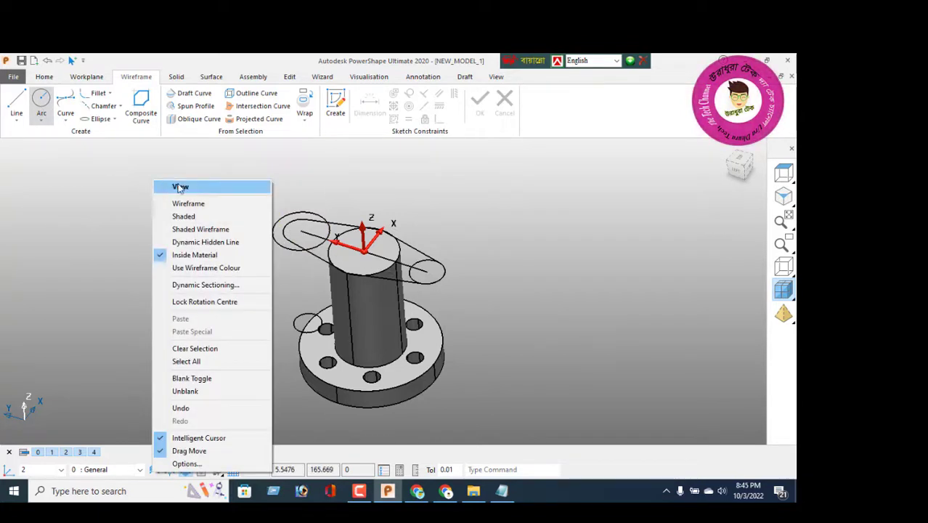
{"action": "left_click", "coordinate": [179, 187]}
Step: Set the radius of the full circle in the positive Y arm end to 5
{"action": "left_click", "coordinate": [291, 247]}
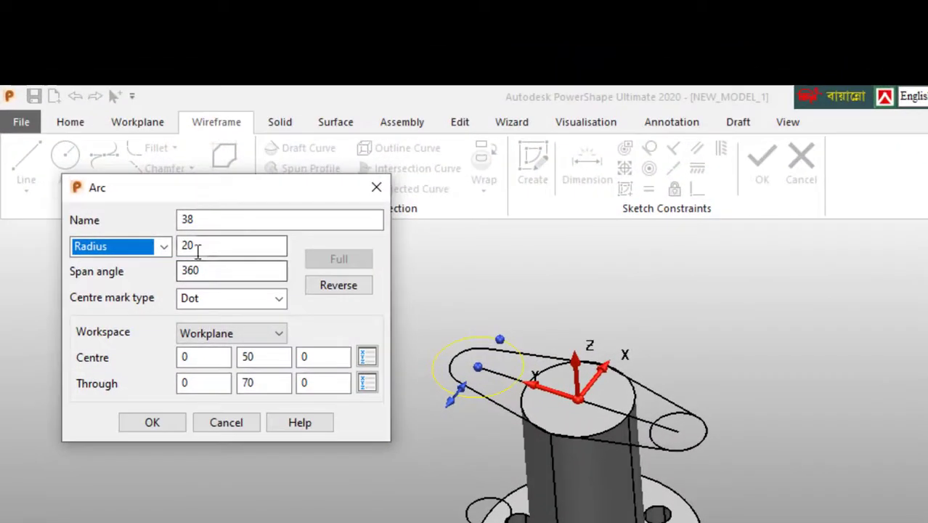
{"action": "double_click", "coordinate": [196, 249]}
{"action": "type", "text": "5"}
{"action": "key", "text": "Return"}
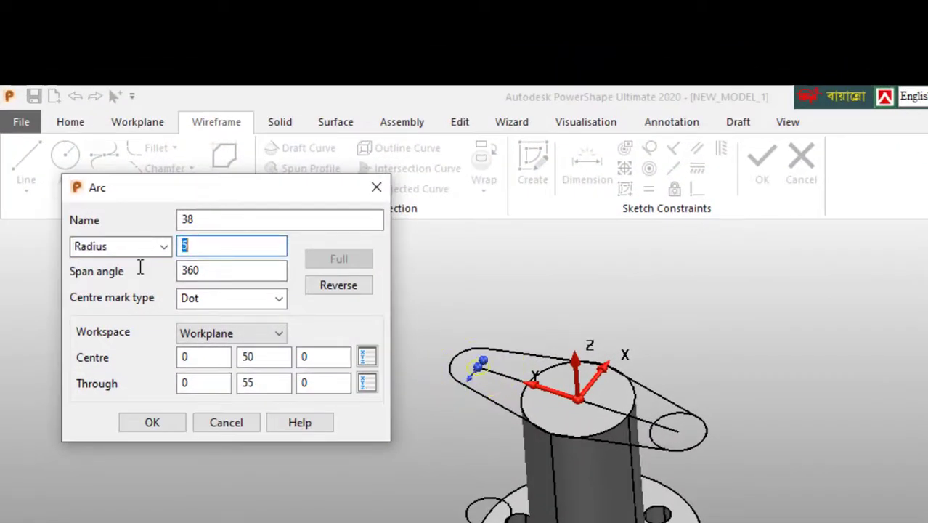
{"action": "left_click", "coordinate": [158, 425]}
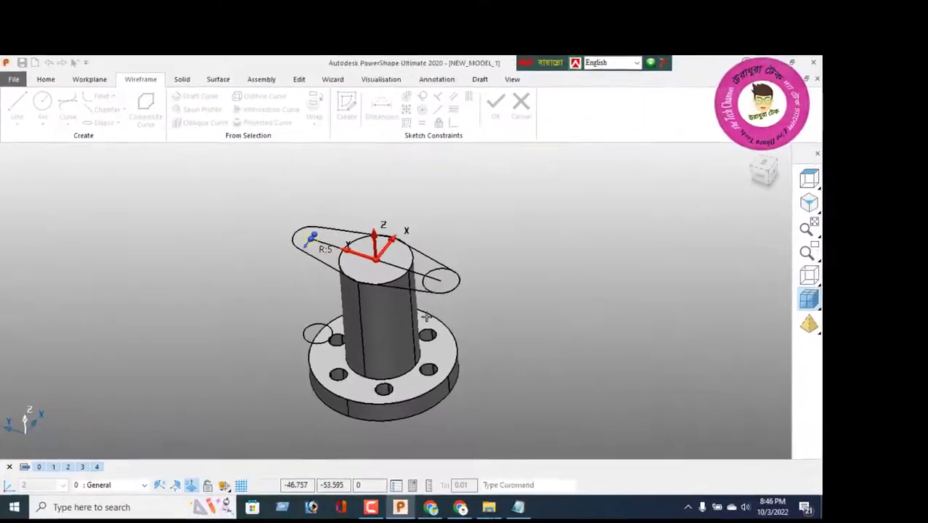
Step: Delete the full radius 12.5 circle at the negative Y end, keeping the mirrored end arc
{"action": "left_click", "coordinate": [425, 270]}
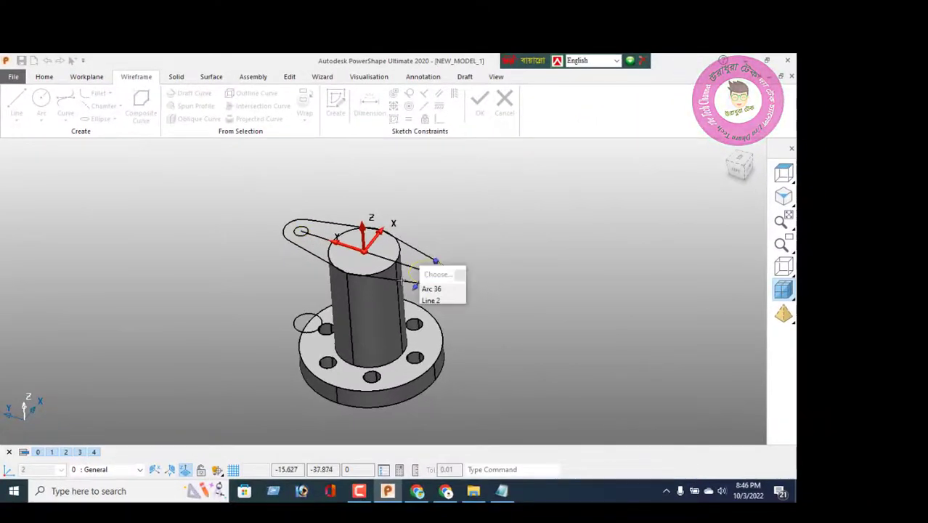
{"action": "key", "text": "Escape"}
{"action": "left_click", "coordinate": [350, 288]}
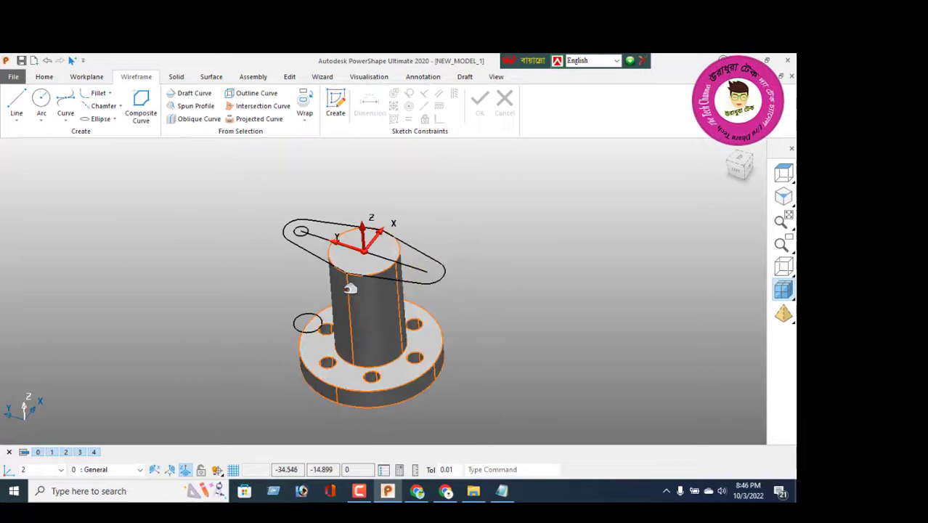
Step: Mirror a copy of the radius 5 circle about the ZX plane to the opposite arm end
{"action": "left_click", "coordinate": [311, 240]}
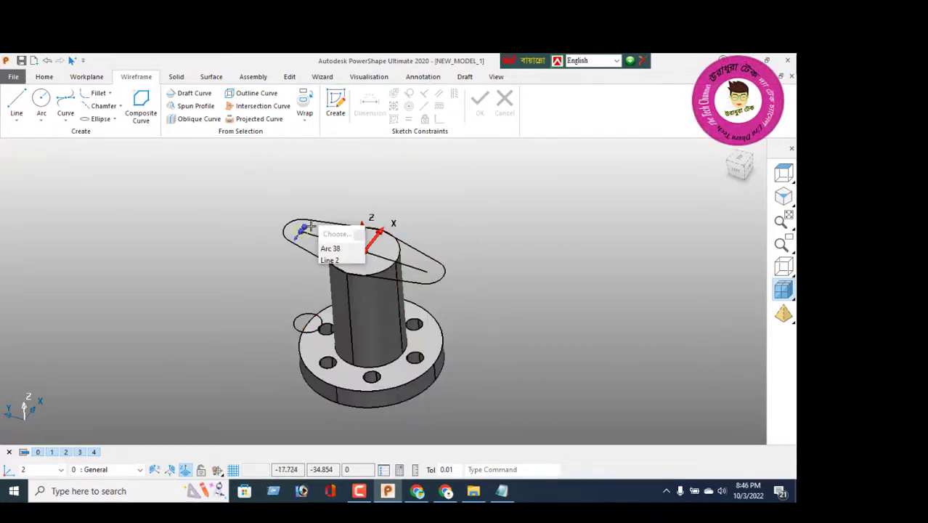
{"action": "left_click", "coordinate": [290, 77]}
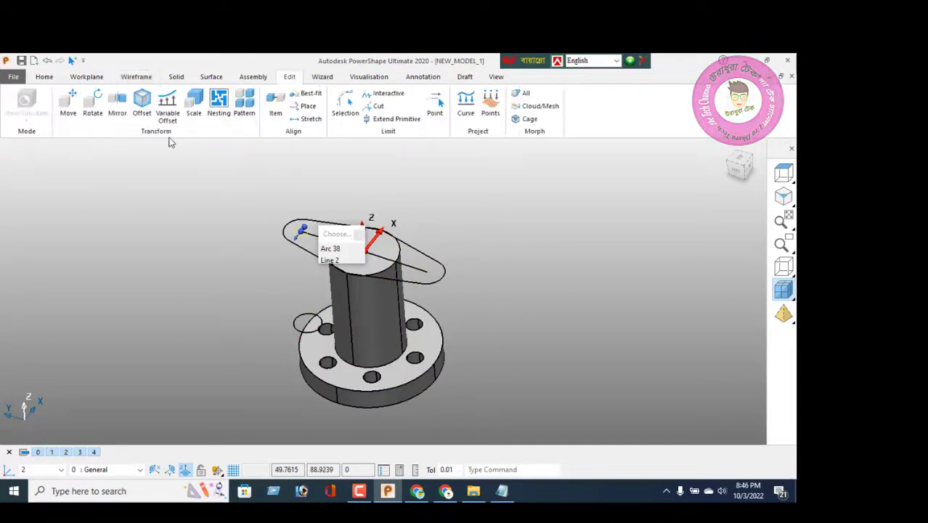
{"action": "left_click", "coordinate": [117, 105]}
{"action": "left_click", "coordinate": [81, 164]}
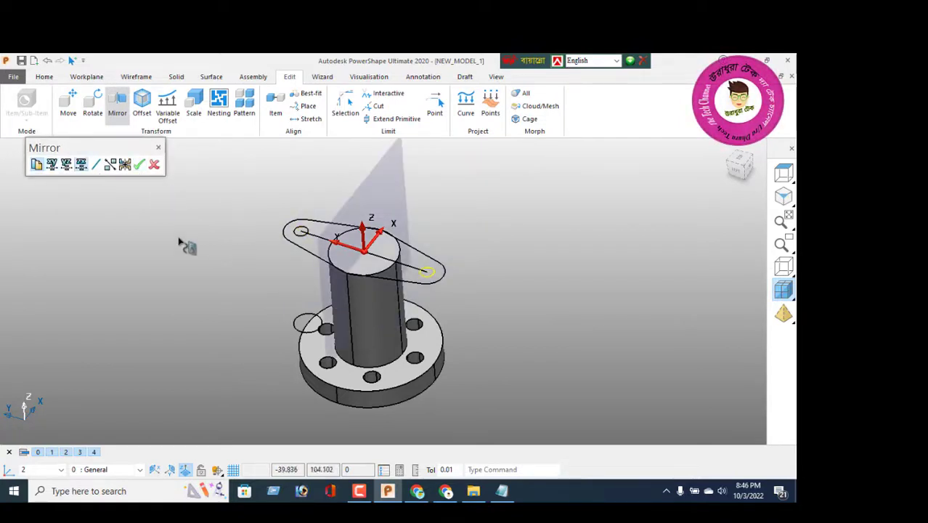
{"action": "left_click", "coordinate": [153, 167]}
{"action": "right_click", "coordinate": [135, 209]}
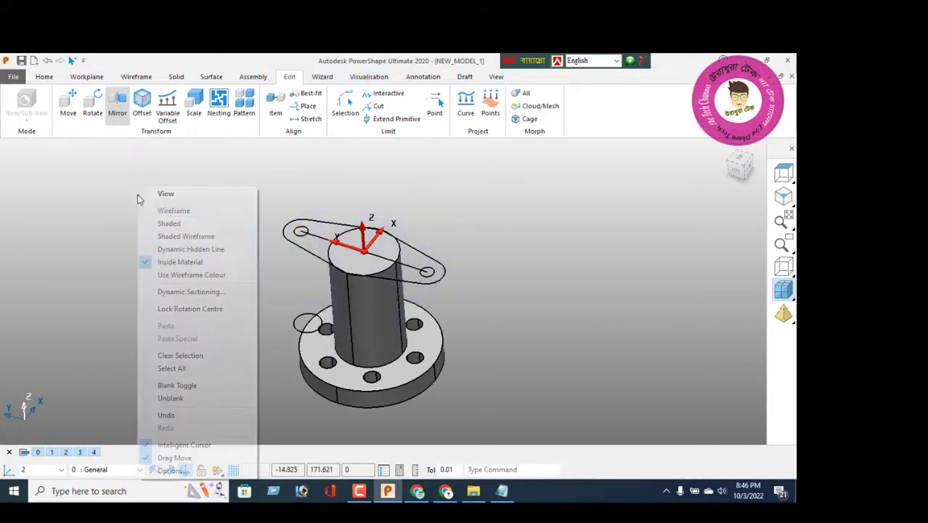
{"action": "left_click", "coordinate": [166, 195]}
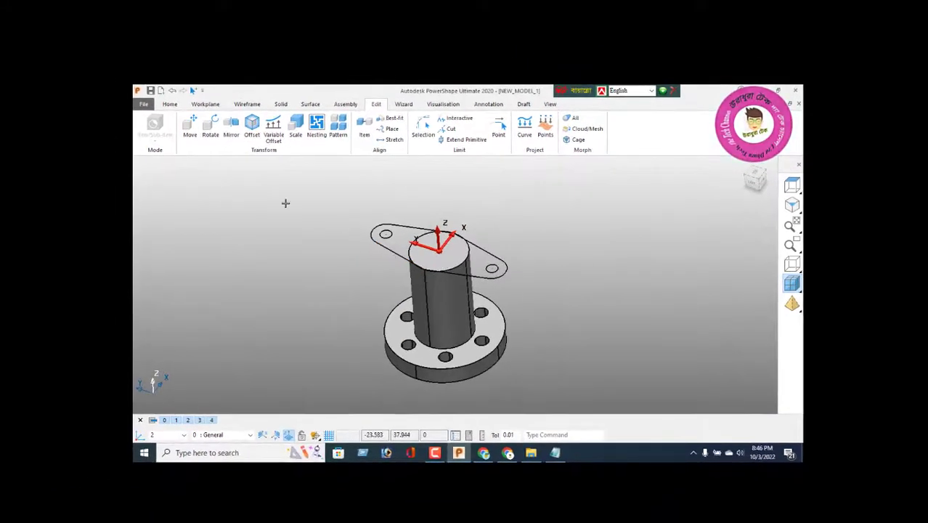
Step: Create a closed composite curve around the two-armed outline, following the tapered lines, end arcs and connecting cylinder edge arcs
{"action": "left_click", "coordinate": [246, 104]}
{"action": "left_click", "coordinate": [252, 135]}
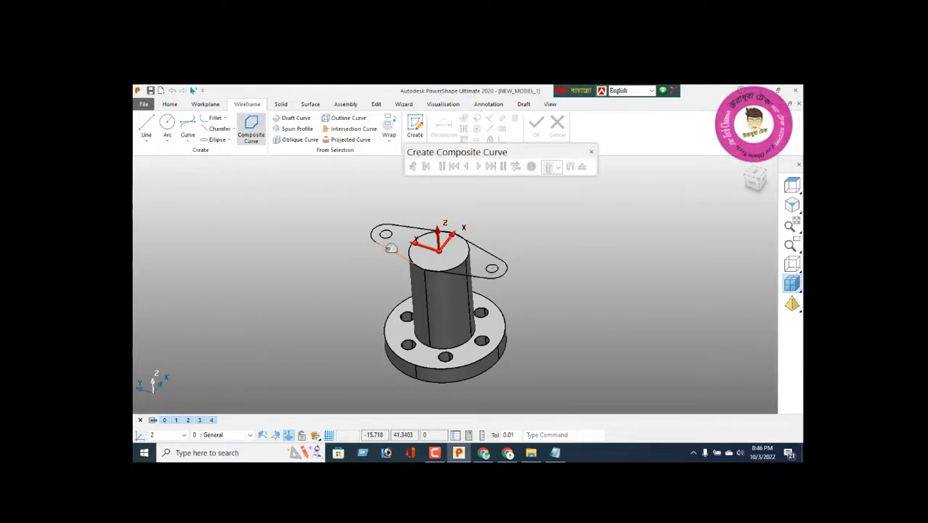
{"action": "left_click", "coordinate": [378, 255]}
{"action": "scroll", "coordinate": [491, 252], "scroll_direction": "up", "scroll_amount": 2}
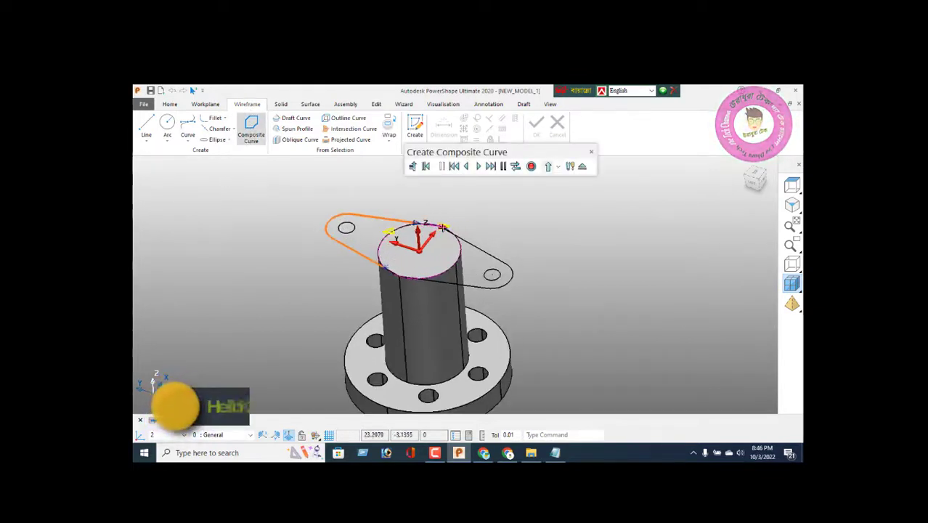
{"action": "left_click", "coordinate": [479, 249]}
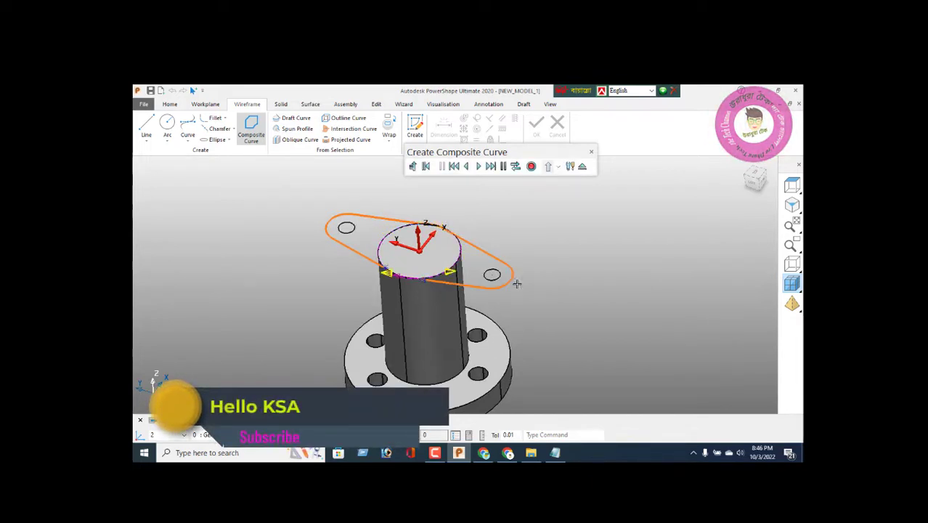
{"action": "left_click", "coordinate": [381, 266]}
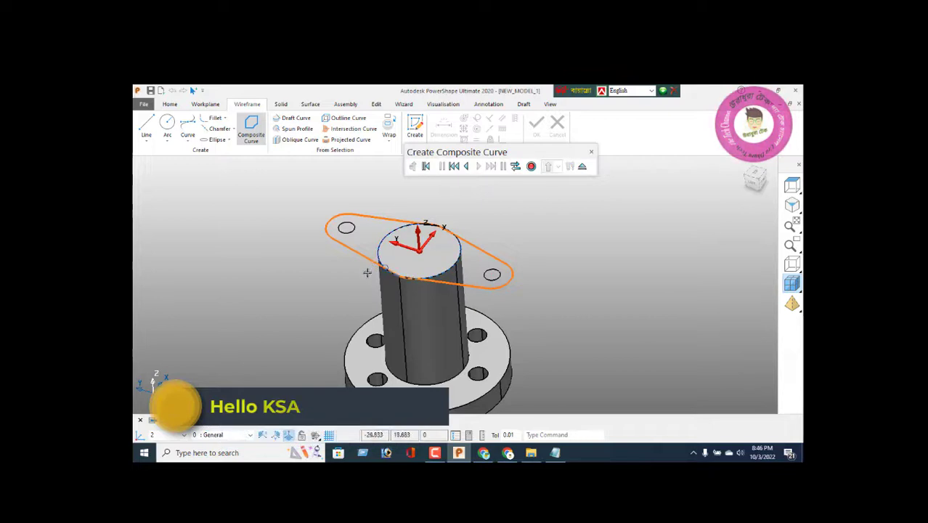
{"action": "left_click", "coordinate": [531, 169]}
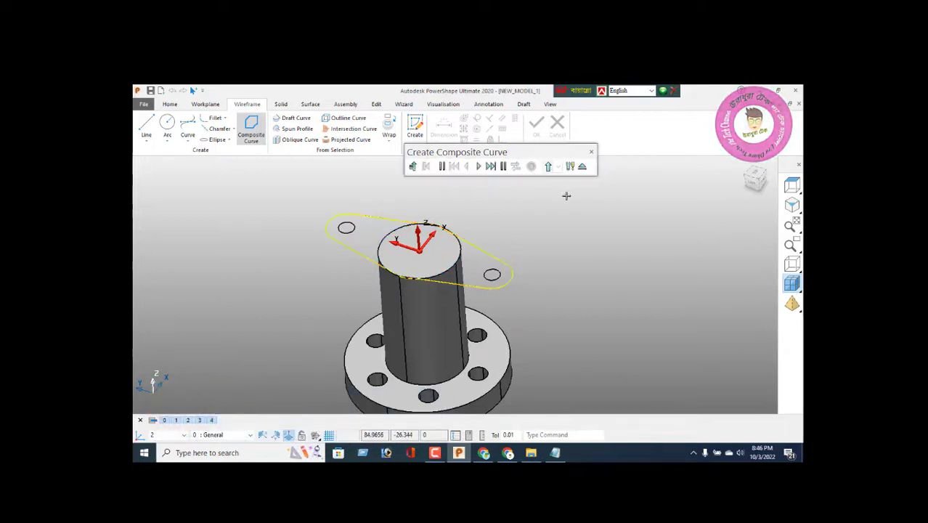
{"action": "left_click", "coordinate": [581, 166]}
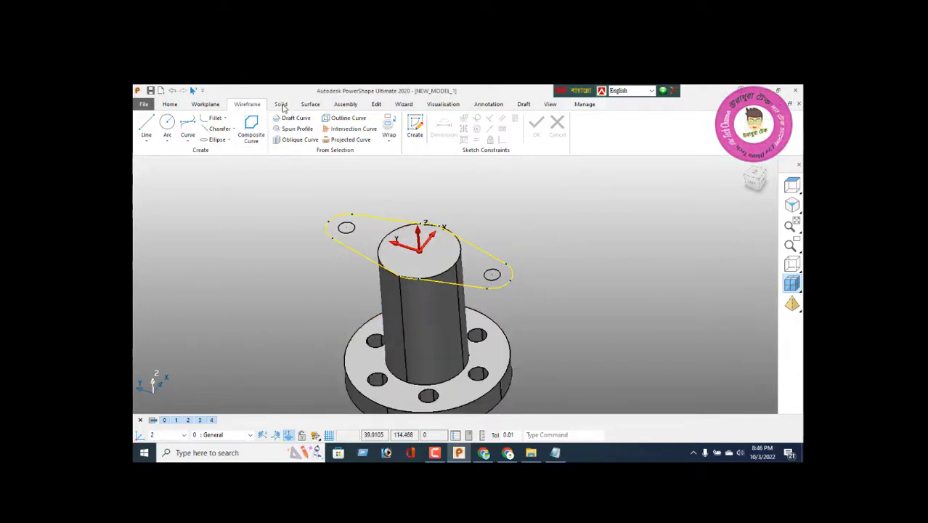
Step: Extrude the two-armed composite curve into a solid with a Direction 1 length of -15
{"action": "left_click", "coordinate": [281, 104]}
{"action": "left_click", "coordinate": [174, 131]}
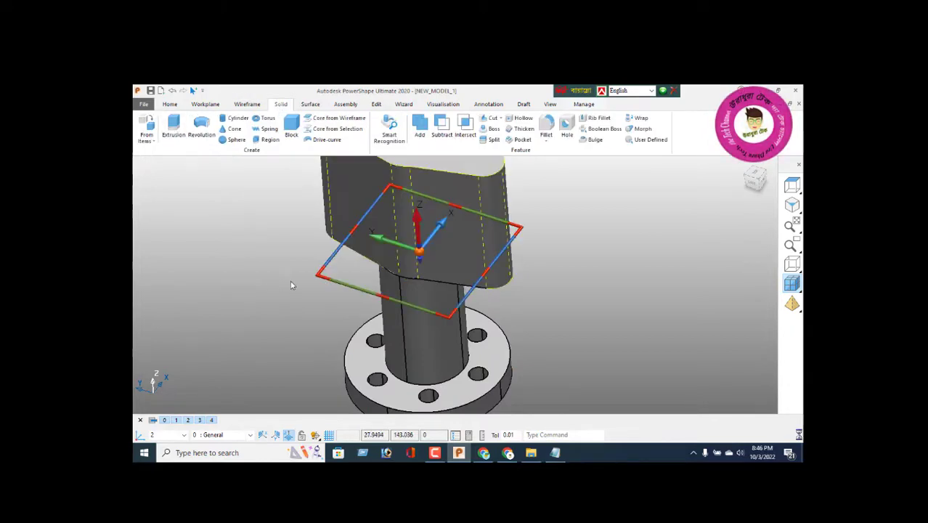
{"action": "scroll", "coordinate": [443, 263], "scroll_direction": "down", "scroll_amount": 3}
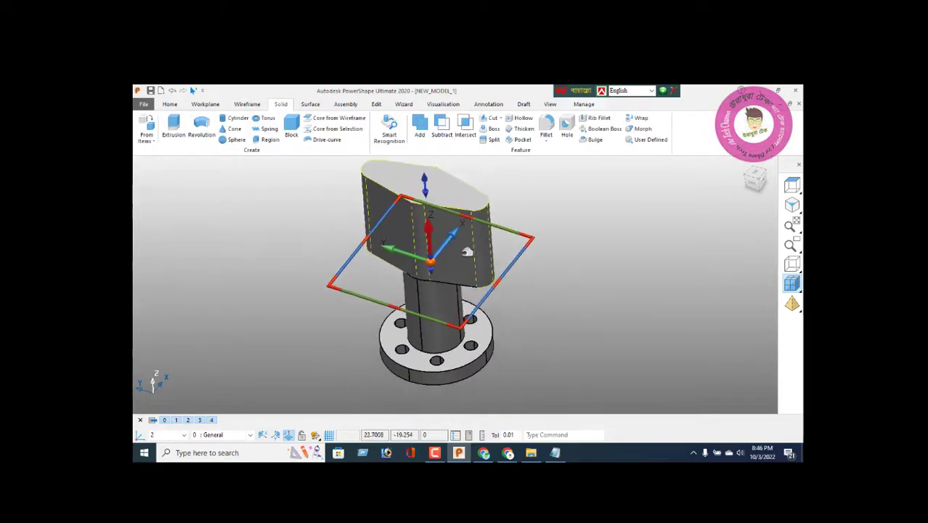
{"action": "double_click", "coordinate": [466, 252]}
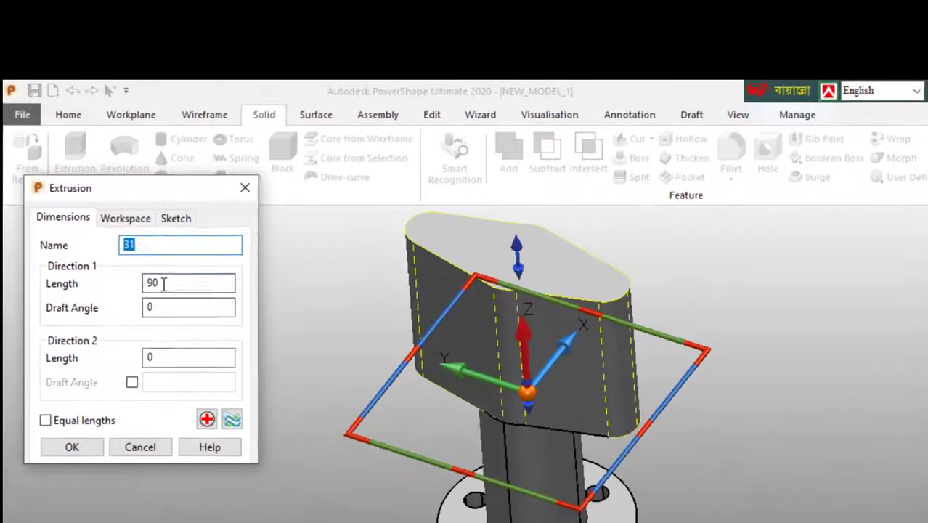
{"action": "double_click", "coordinate": [164, 283]}
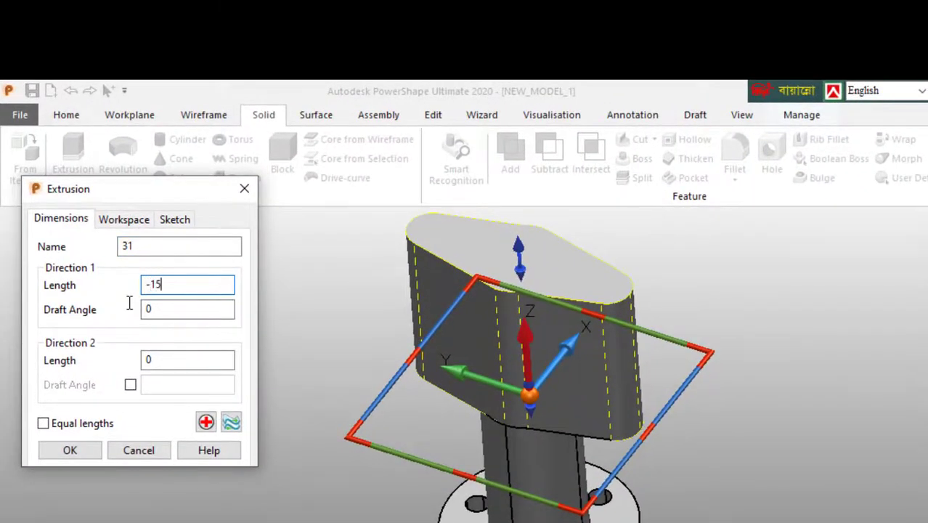
{"action": "type", "text": "-15"}
{"action": "key", "text": "Return"}
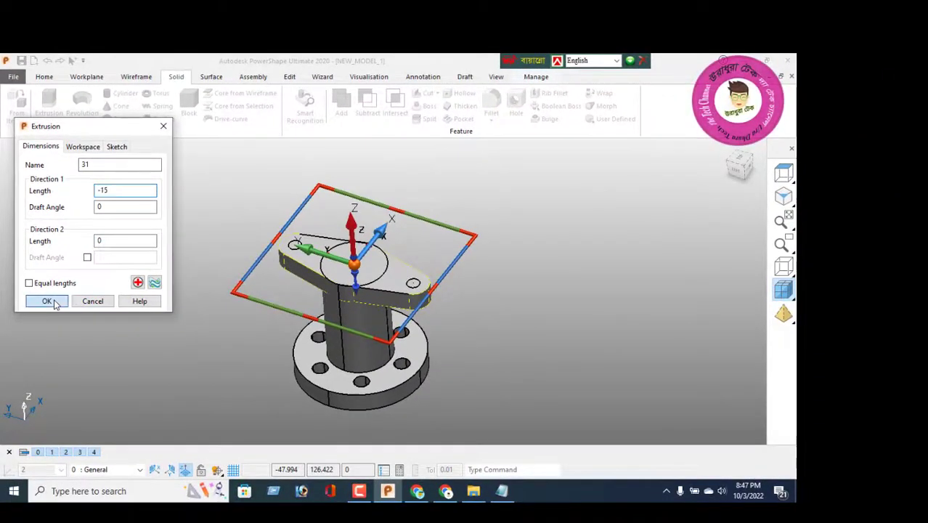
{"action": "left_click", "coordinate": [48, 301]}
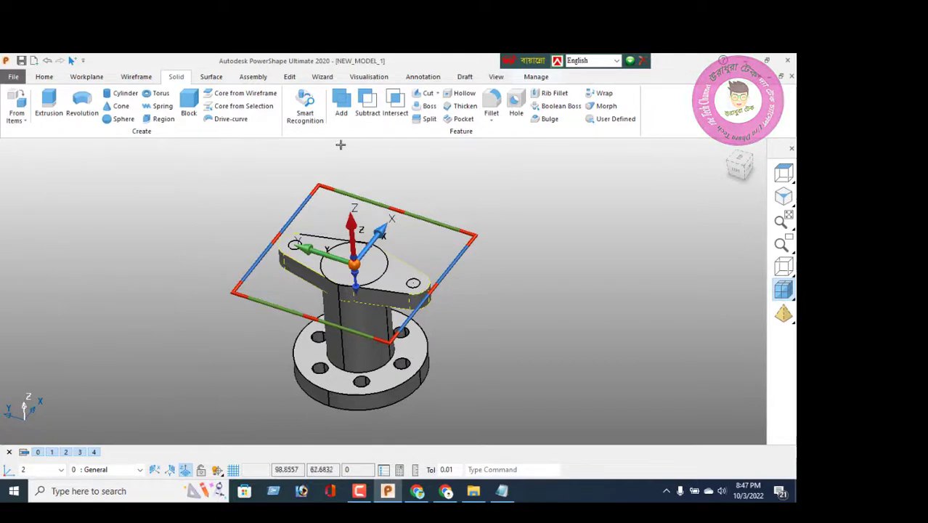
Step: Add the extruded two-armed plate to the cylinder and drilled disc to form a single solid
{"action": "left_click", "coordinate": [341, 105]}
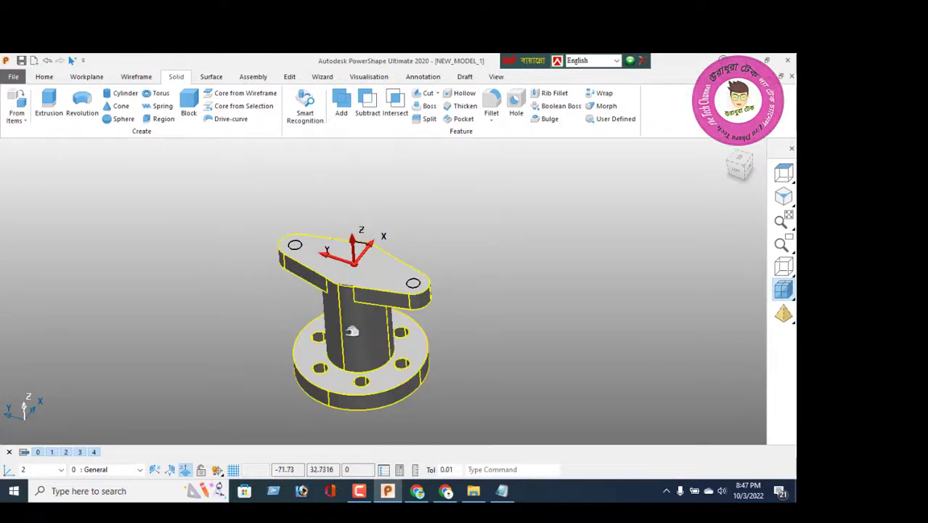
{"action": "middle_click_drag", "start_coordinate": [369, 306], "coordinate": [319, 341]}
{"action": "scroll", "coordinate": [327, 308], "scroll_direction": "up", "scroll_amount": 2}
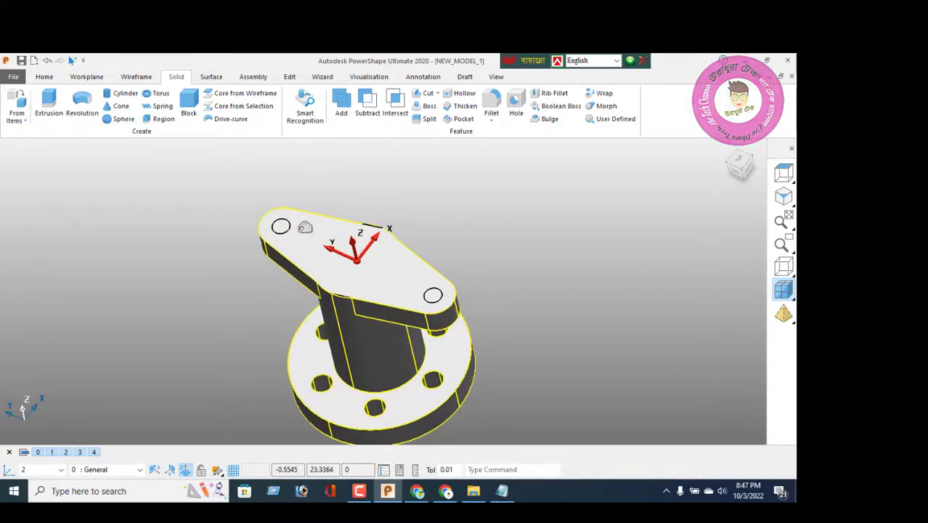
{"action": "right_click", "coordinate": [191, 207]}
{"action": "left_click", "coordinate": [215, 207]}
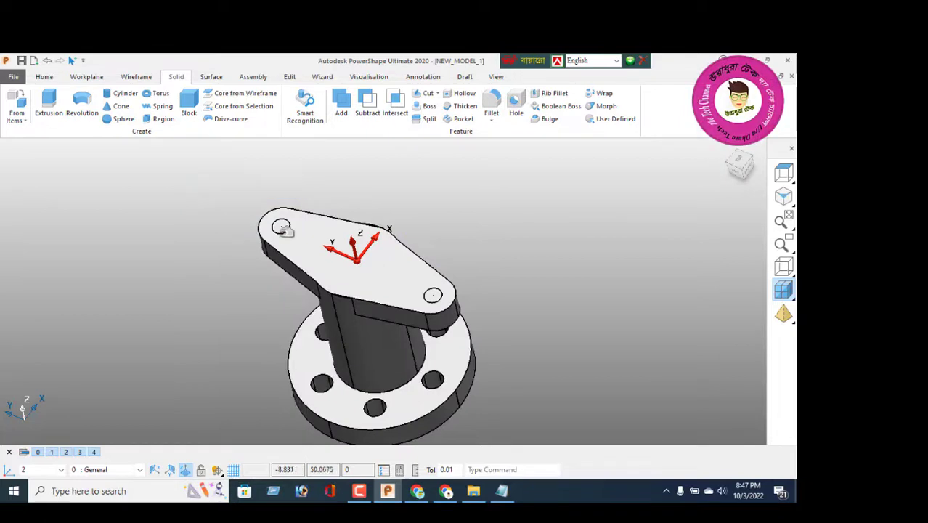
Step: Try to cut holes from the two radius 5 end circles with the Through cut type
{"action": "left_click", "coordinate": [271, 247]}
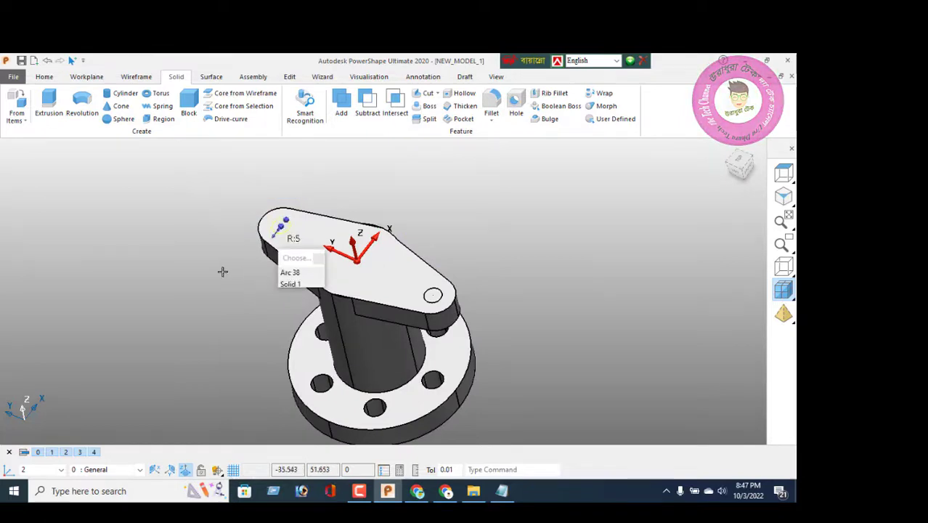
{"action": "left_click", "coordinate": [434, 296]}
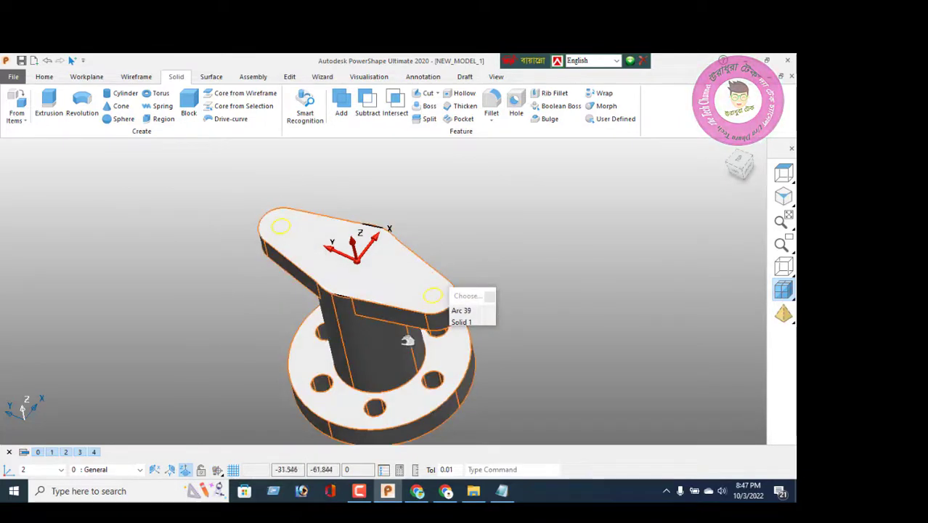
{"action": "middle_click_drag", "start_coordinate": [411, 280], "coordinate": [394, 255]}
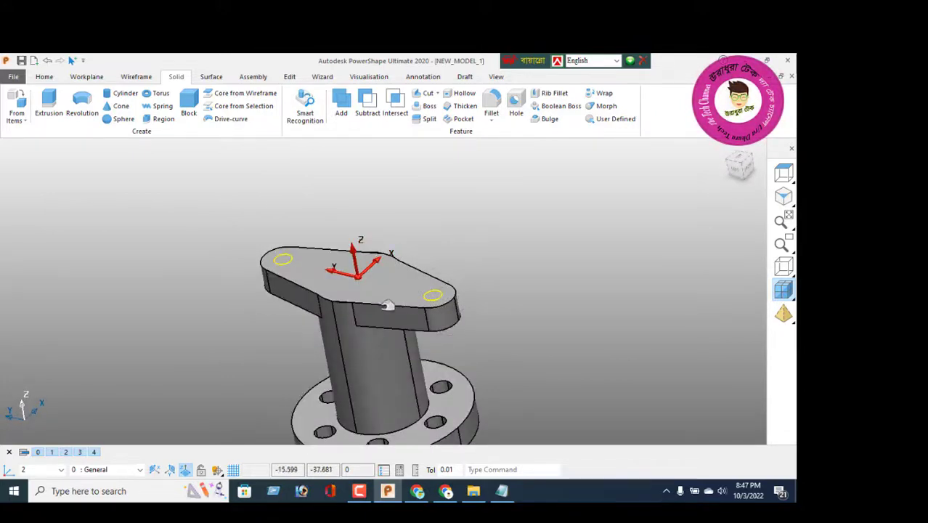
{"action": "left_click", "coordinate": [418, 94]}
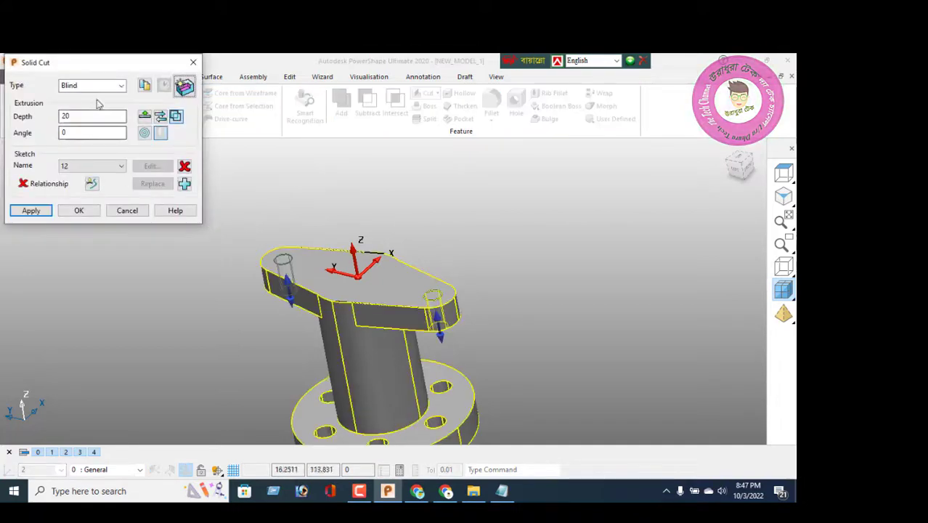
{"action": "left_click", "coordinate": [93, 86]}
{"action": "left_click", "coordinate": [85, 105]}
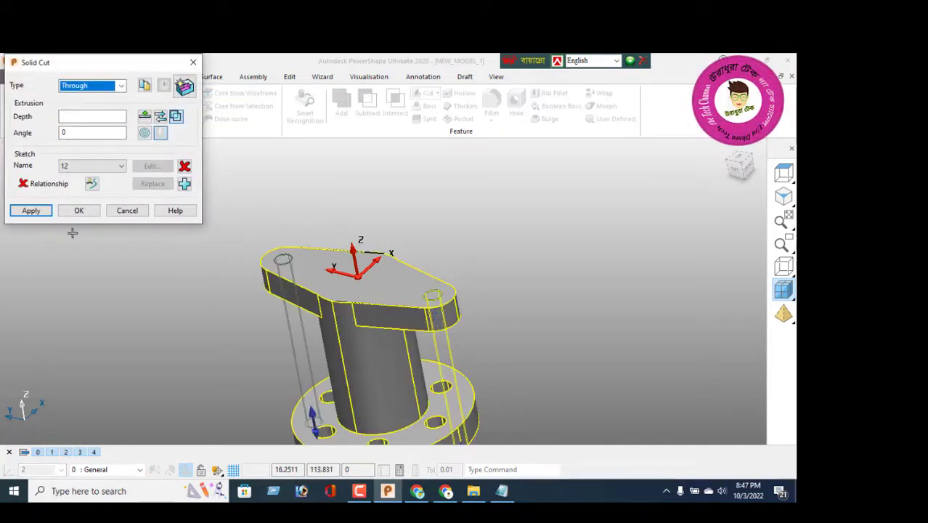
{"action": "left_click", "coordinate": [31, 214]}
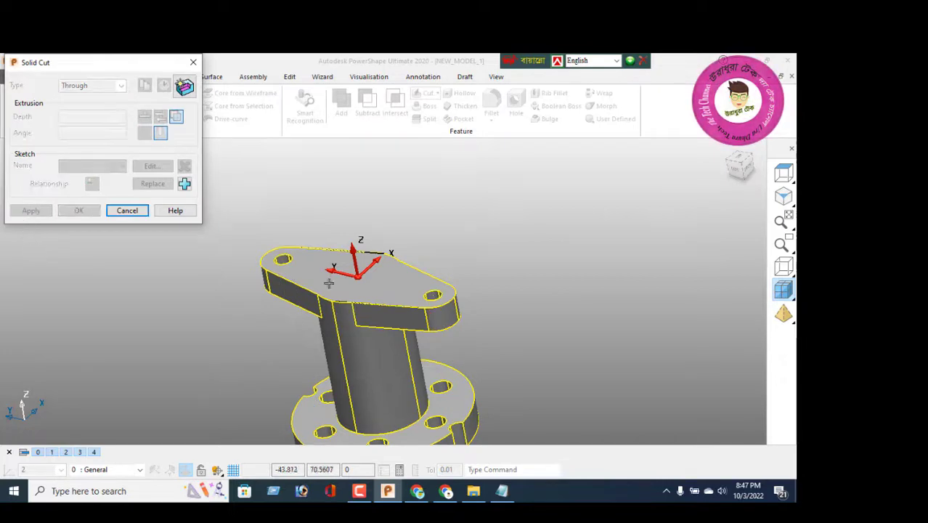
{"action": "middle_click_drag", "start_coordinate": [381, 276], "coordinate": [131, 263]}
{"action": "left_click", "coordinate": [127, 212]}
Step: Draw a full circle centred on the workplane origin on the plate's top face and set its radius to 15
{"action": "middle_click_drag", "start_coordinate": [373, 272], "coordinate": [424, 248]}
{"action": "left_click", "coordinate": [139, 76]}
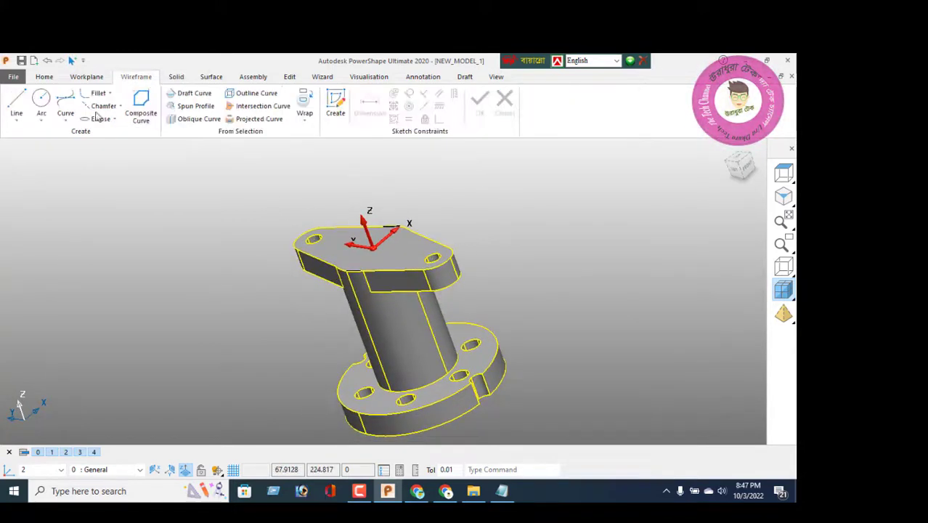
{"action": "left_click", "coordinate": [41, 102]}
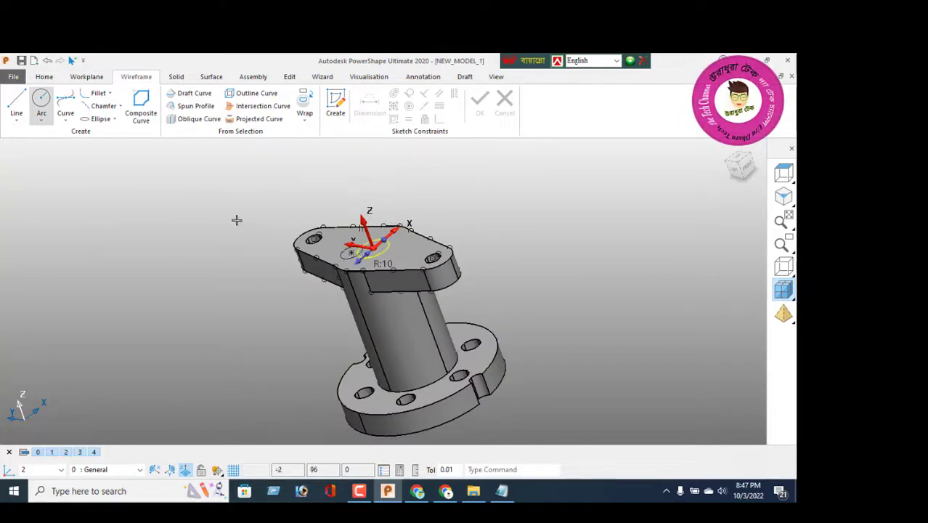
{"action": "right_click", "coordinate": [191, 190]}
{"action": "key", "text": "Escape"}
{"action": "middle_click_drag", "start_coordinate": [508, 273], "coordinate": [510, 341]}
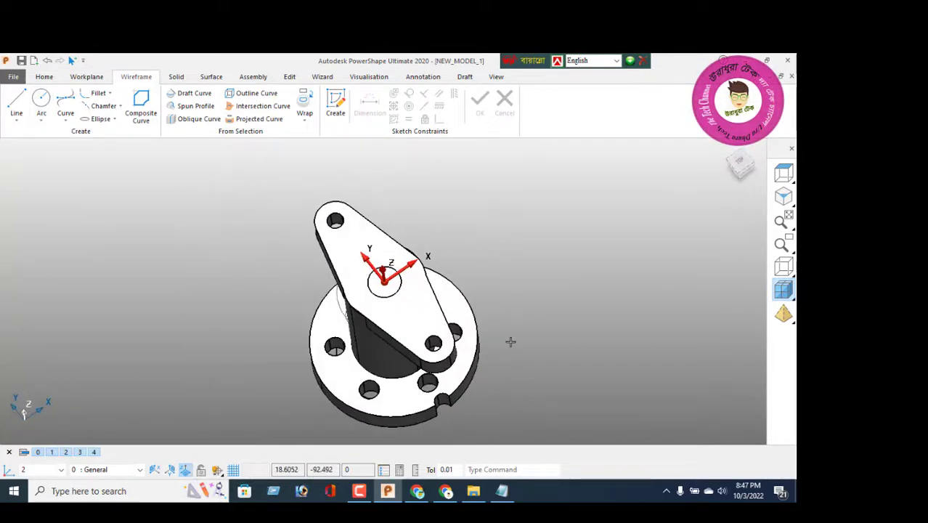
{"action": "left_click", "coordinate": [391, 295]}
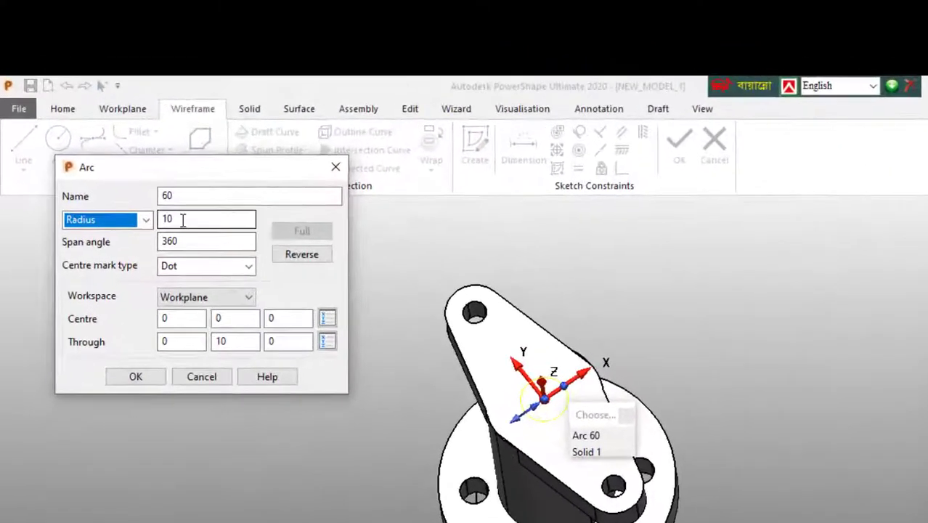
{"action": "left_click_drag", "start_coordinate": [128, 154], "coordinate": [96, 177]}
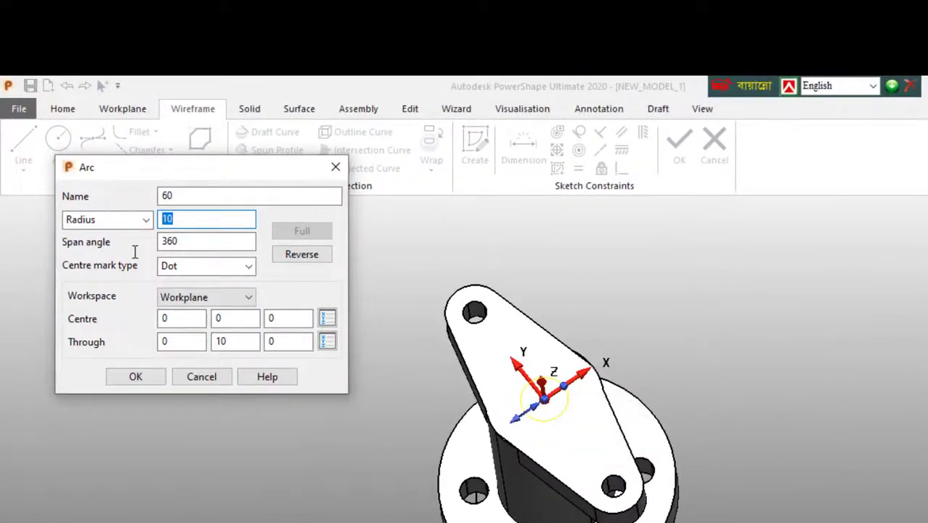
{"action": "key", "text": "Return"}
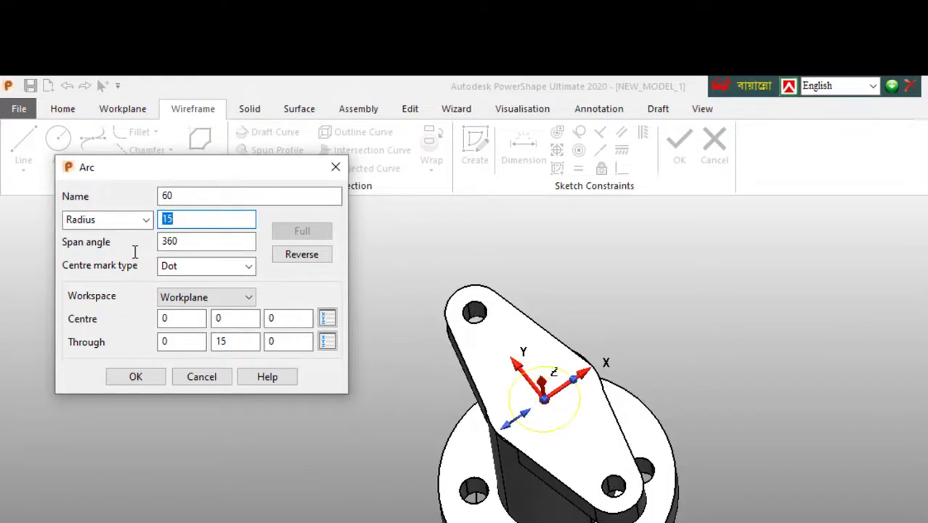
{"action": "left_click", "coordinate": [136, 378]}
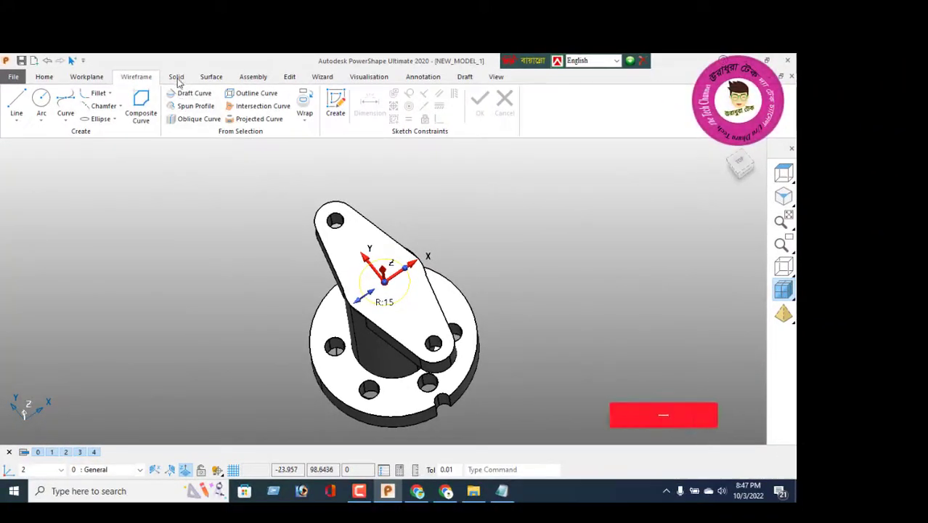
Step: Cut the central radius 15 circle out of the whole solid using the Through cut type
{"action": "left_click", "coordinate": [176, 77]}
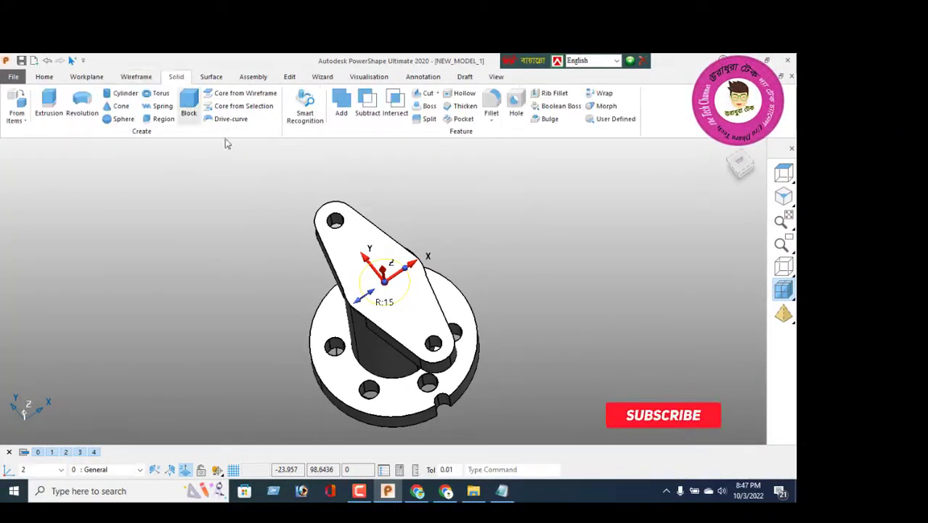
{"action": "left_click", "coordinate": [423, 94]}
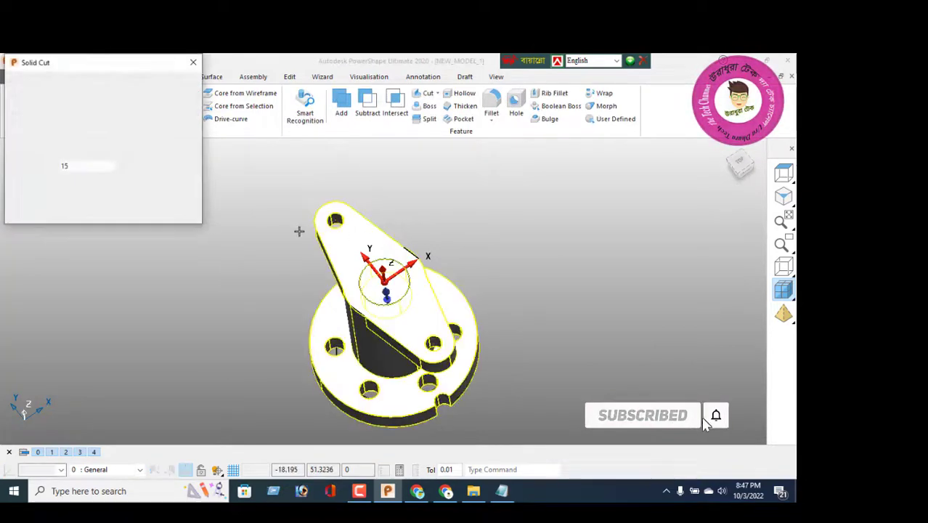
{"action": "left_click", "coordinate": [95, 87]}
{"action": "left_click", "coordinate": [97, 95]}
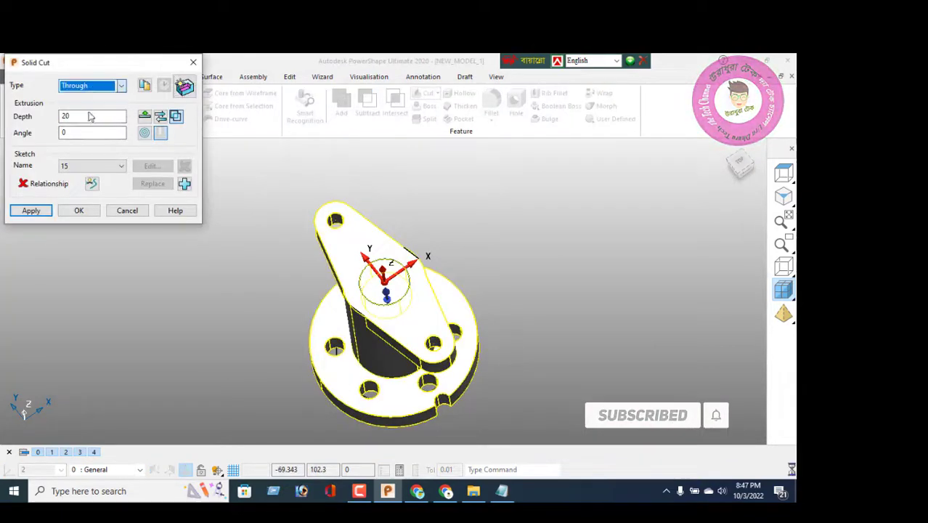
{"action": "middle_click_drag", "start_coordinate": [429, 296], "coordinate": [428, 236]}
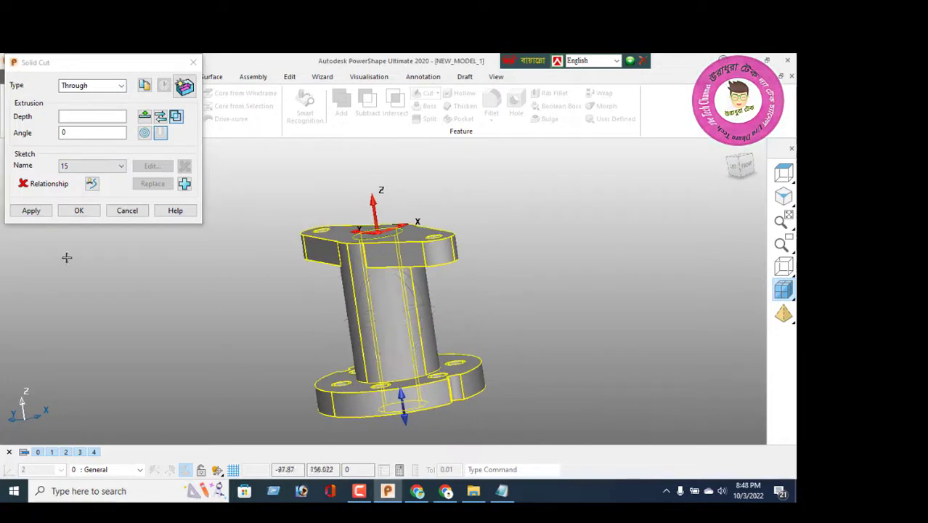
{"action": "left_click", "coordinate": [39, 214]}
{"action": "left_click", "coordinate": [126, 211]}
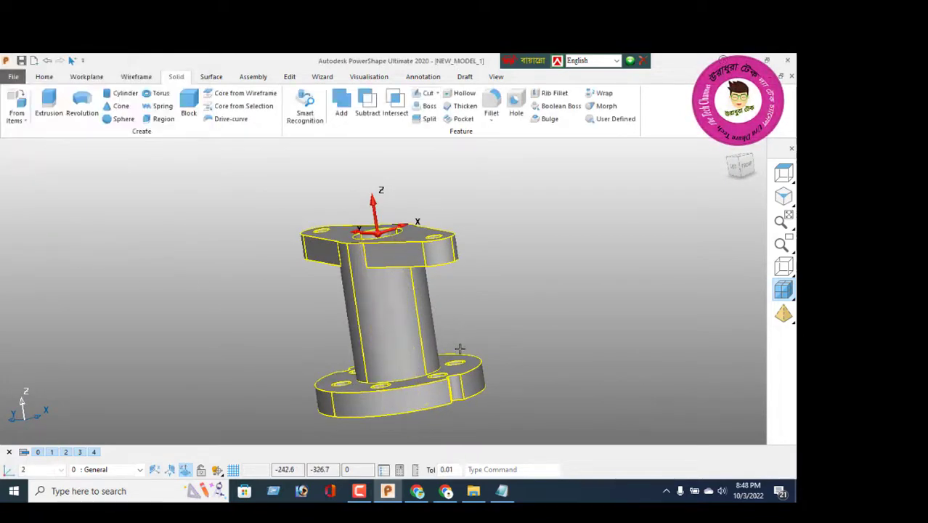
Step: Select all wireframe geometry in the model and delete it
{"action": "middle_click_drag", "start_coordinate": [460, 348], "coordinate": [427, 189]}
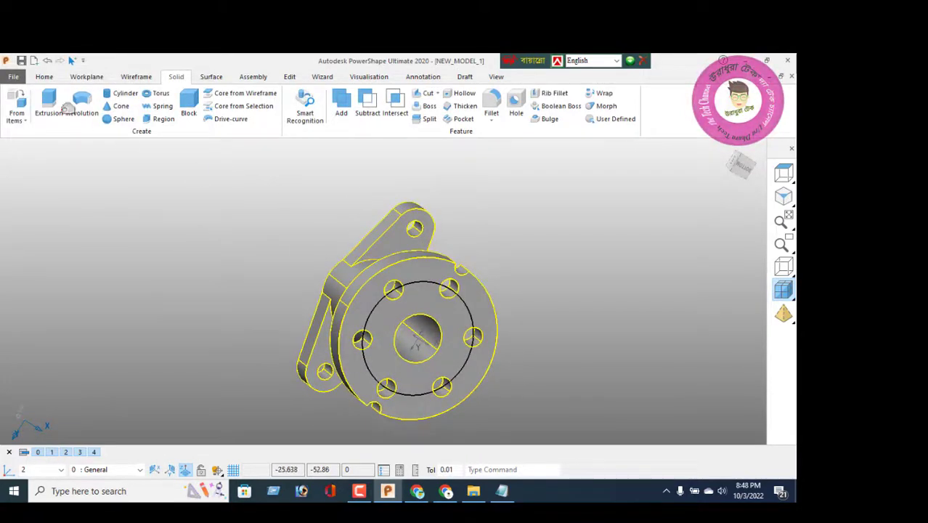
{"action": "left_click", "coordinate": [43, 77]}
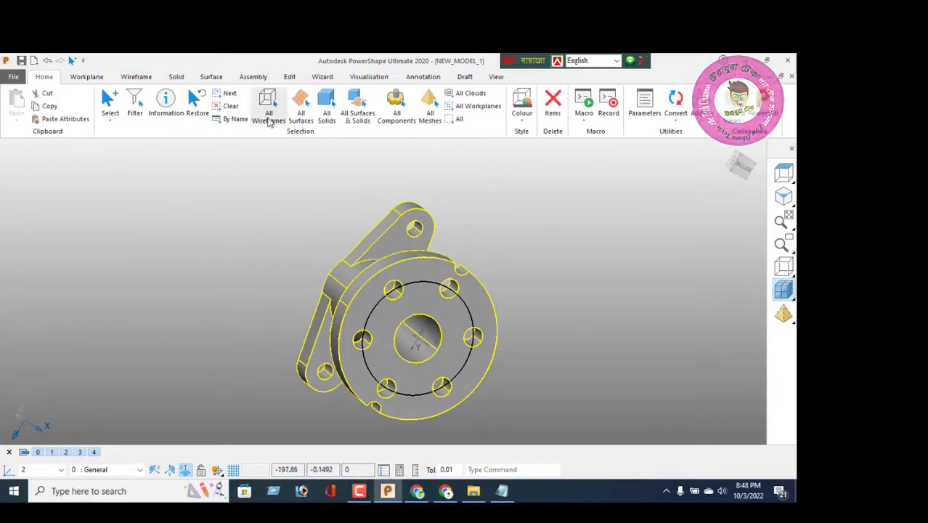
{"action": "left_click", "coordinate": [554, 105]}
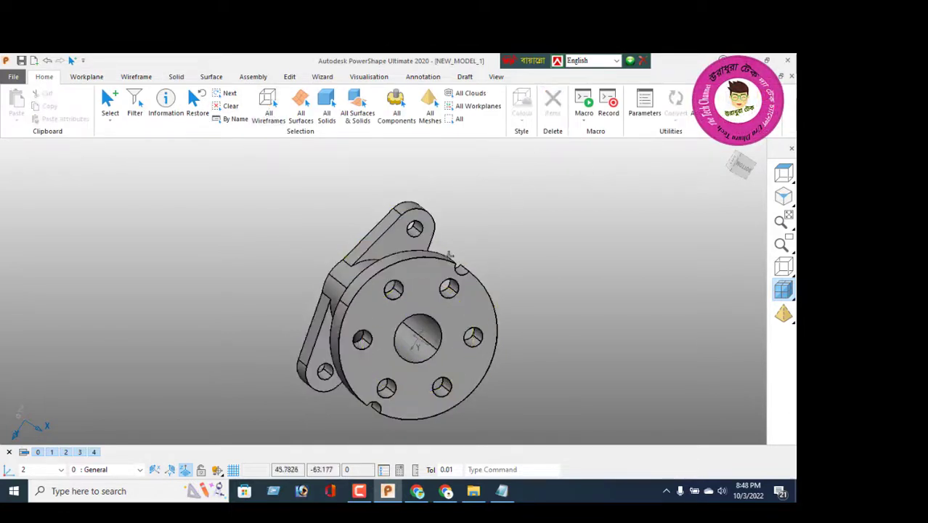
Step: Undo the wireframe deletion, the central bore and the through cuts of the two plate end holes
{"action": "middle_click_drag", "start_coordinate": [370, 218], "coordinate": [466, 336]}
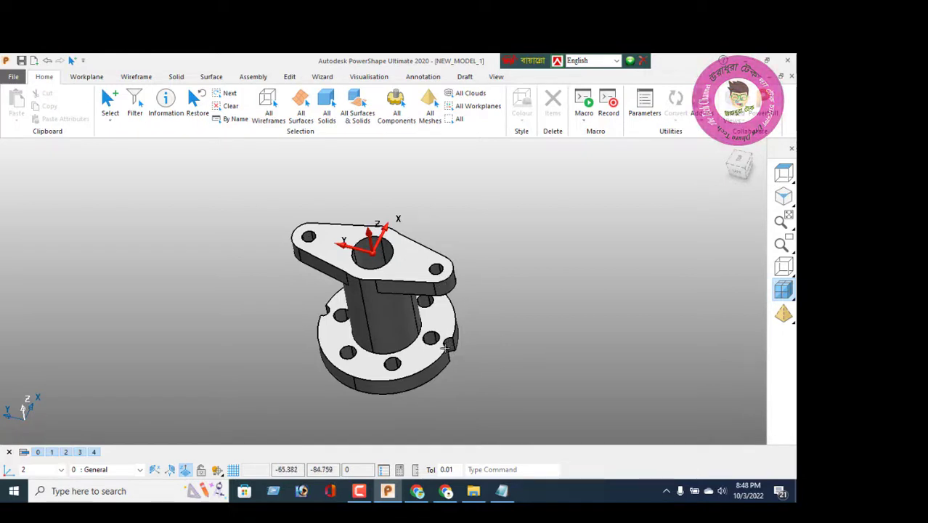
{"action": "scroll", "coordinate": [445, 349], "scroll_direction": "up", "scroll_amount": 2}
{"action": "middle_click_drag", "start_coordinate": [420, 340], "coordinate": [296, 282]}
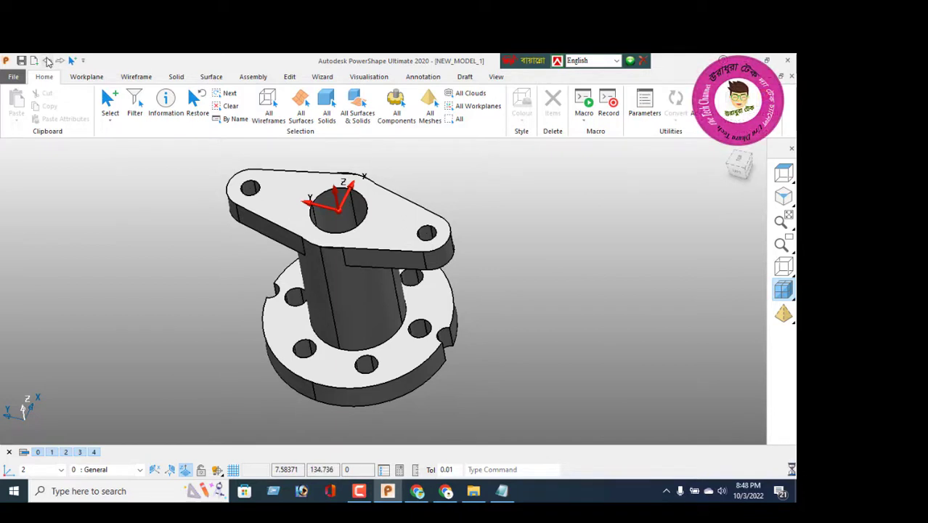
{"action": "left_click", "coordinate": [46, 61]}
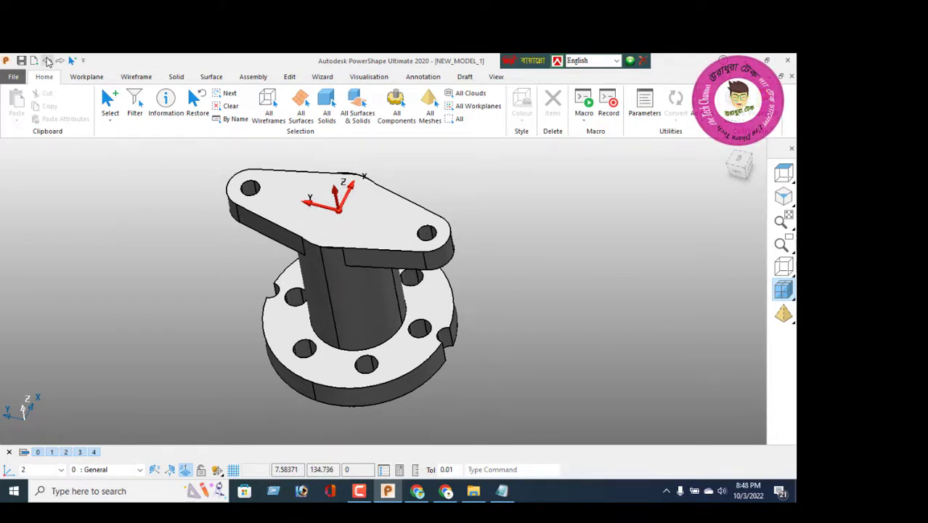
{"action": "left_click", "coordinate": [48, 61]}
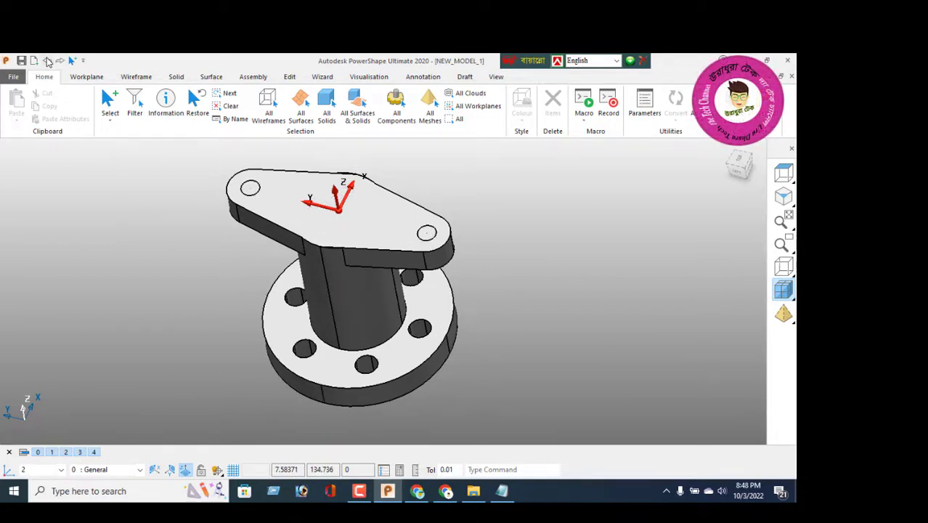
Step: Cut both radius 5 end circles as Blind cuts deep enough to pierce the two-armed plate without reaching the disc below
{"action": "left_click", "coordinate": [249, 190]}
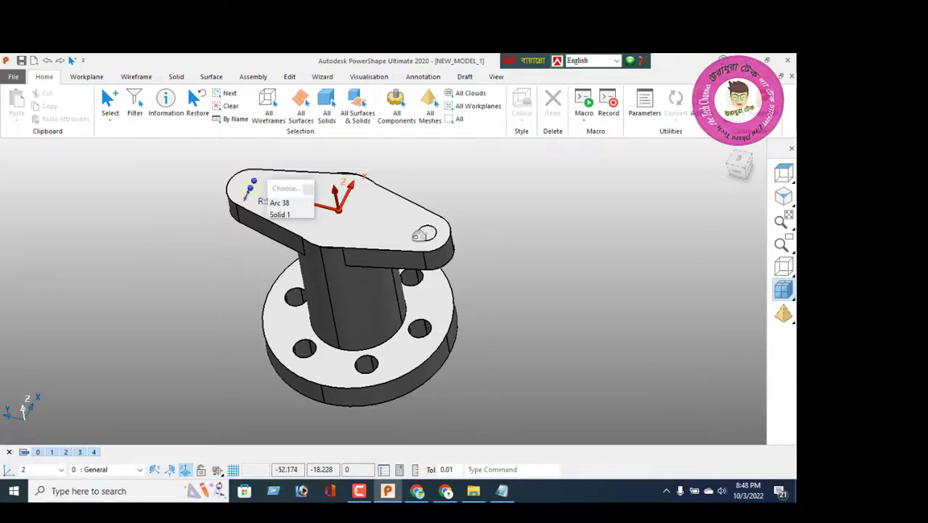
{"action": "left_click", "coordinate": [426, 233], "text": "shift"}
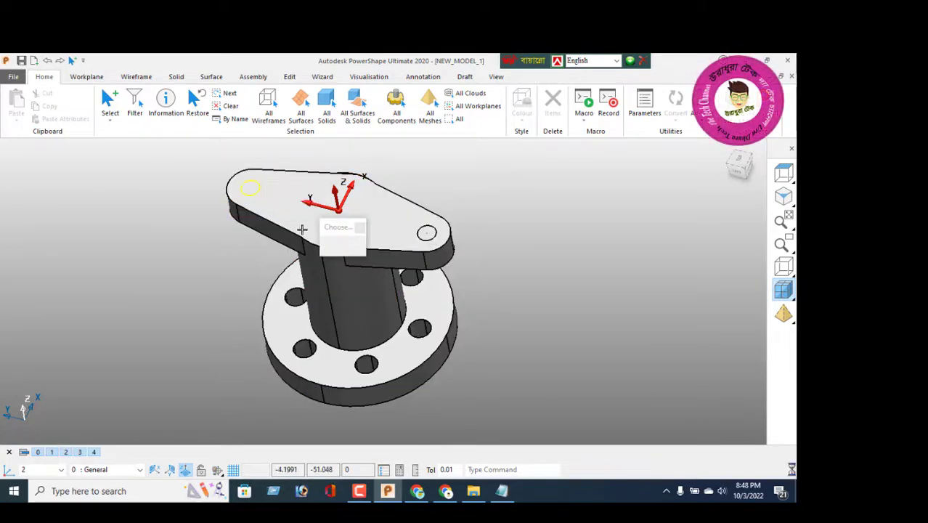
{"action": "left_click", "coordinate": [176, 77]}
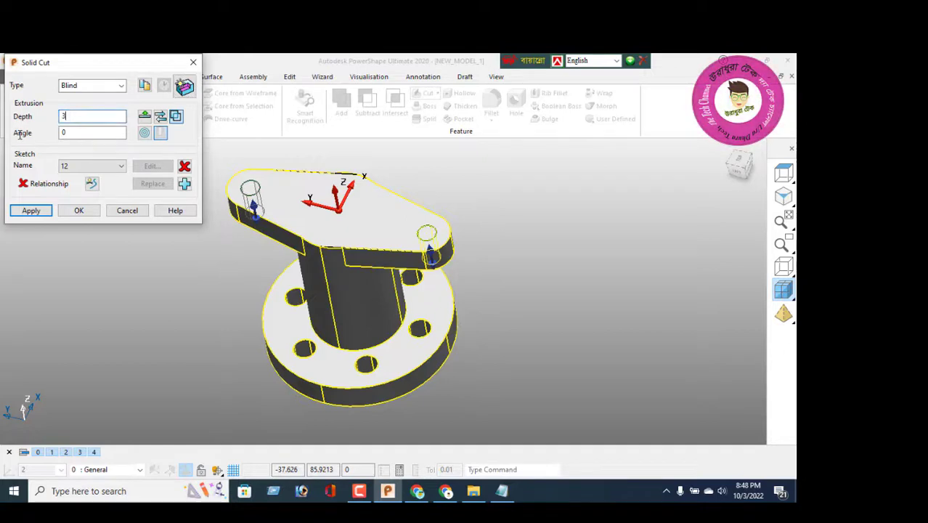
{"action": "key", "text": "Return"}
{"action": "left_click", "coordinate": [31, 211]}
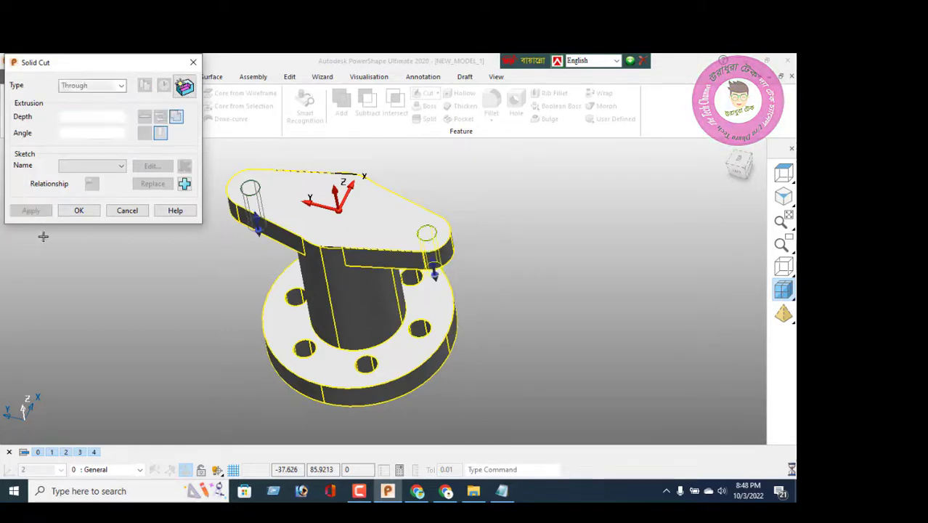
{"action": "left_click", "coordinate": [127, 210]}
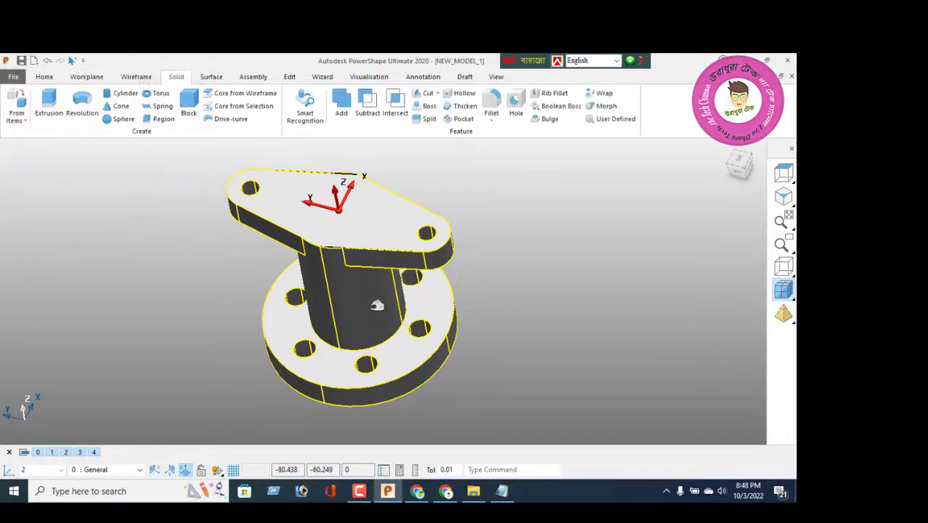
Step: Draw a full circle centred on the workplane origin of the two-armed plate and set its radius to 15
{"action": "left_click", "coordinate": [135, 77]}
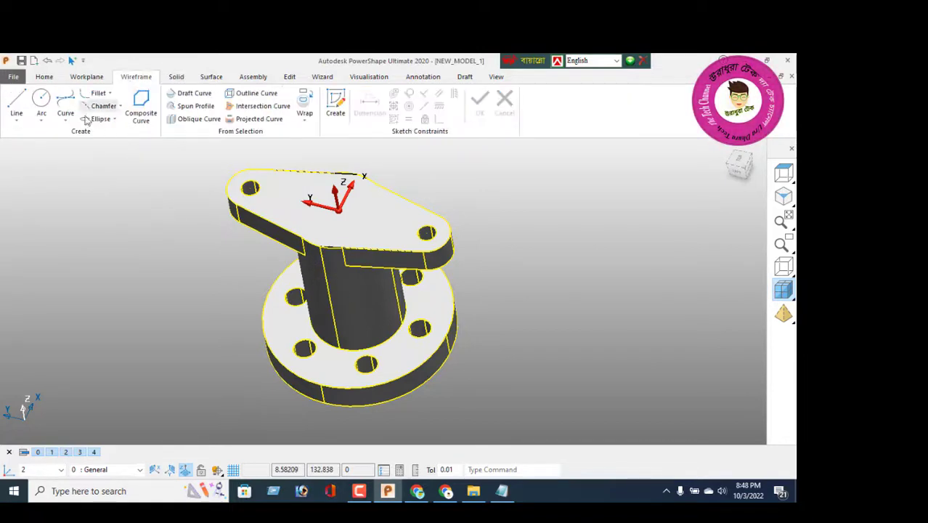
{"action": "left_click", "coordinate": [278, 248]}
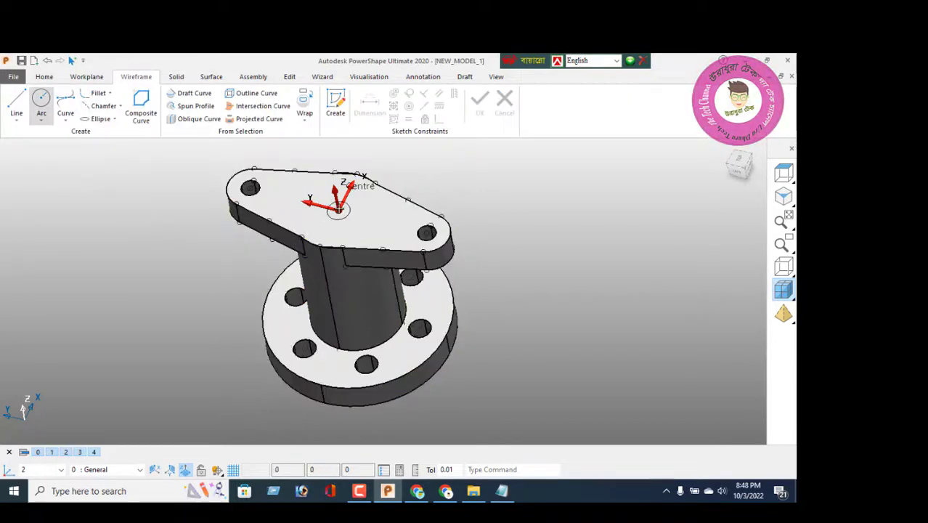
{"action": "right_click", "coordinate": [88, 202]}
{"action": "left_click", "coordinate": [113, 191]}
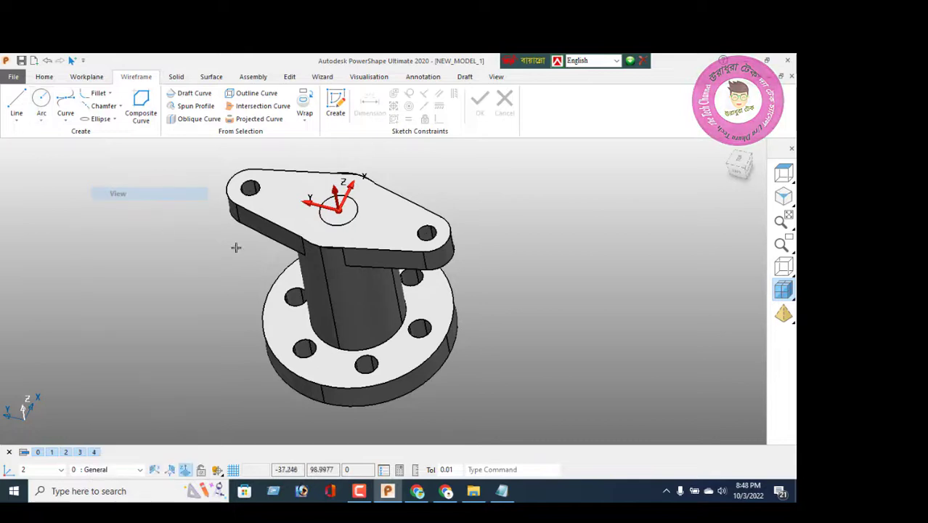
{"action": "left_click", "coordinate": [334, 222]}
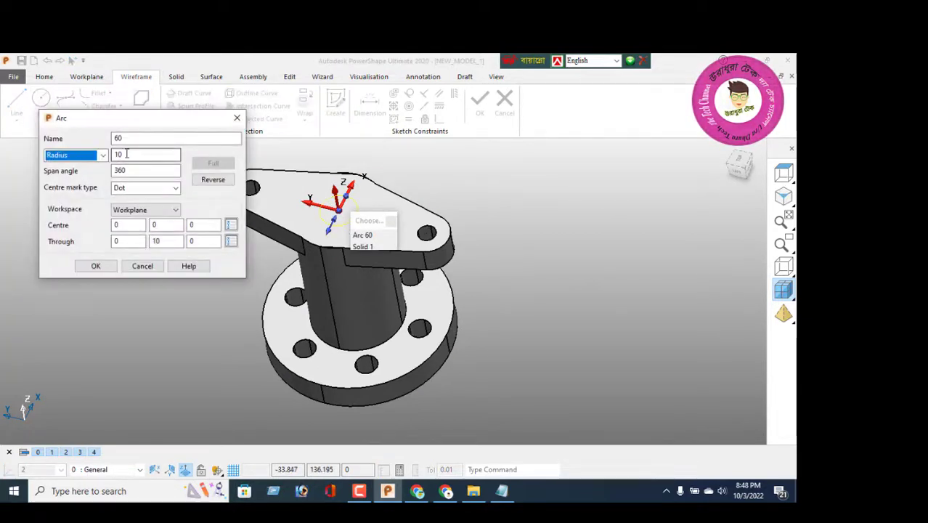
{"action": "double_click", "coordinate": [126, 154]}
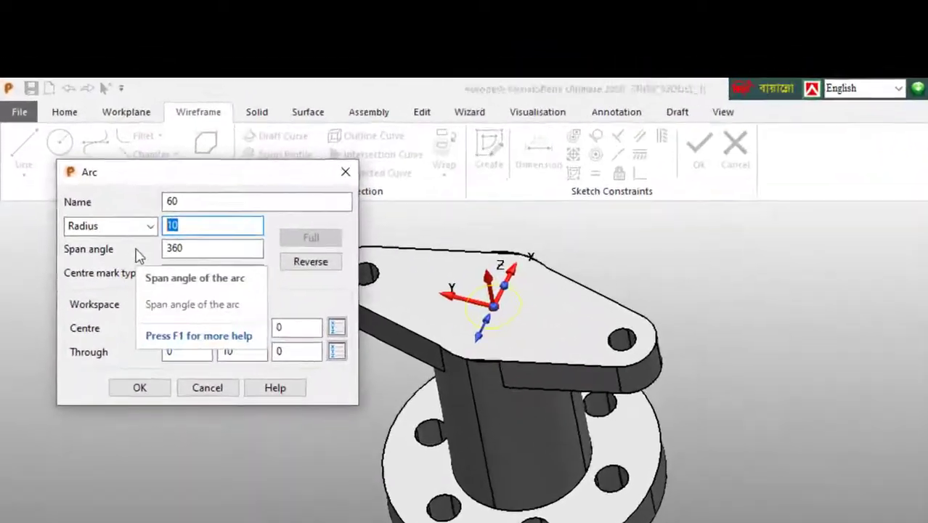
{"action": "type", "text": "15"}
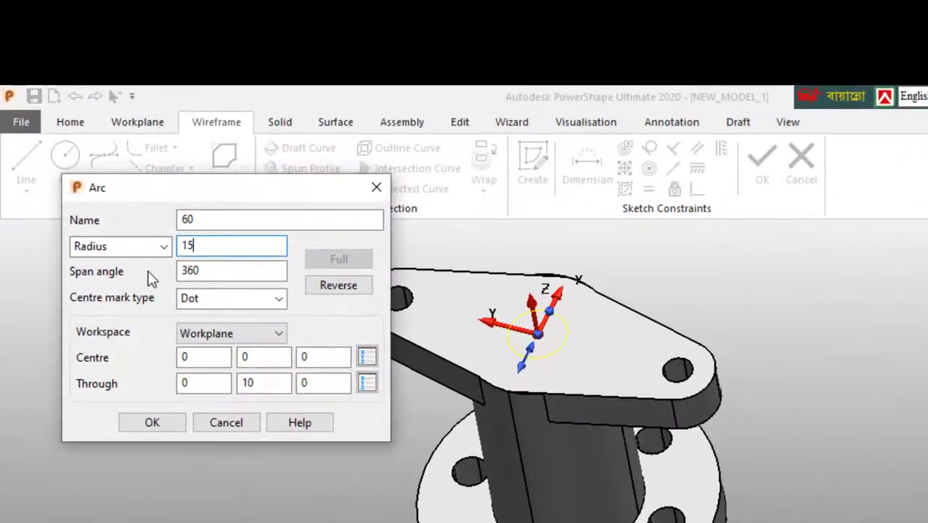
{"action": "key", "text": "Return"}
{"action": "left_click", "coordinate": [162, 421]}
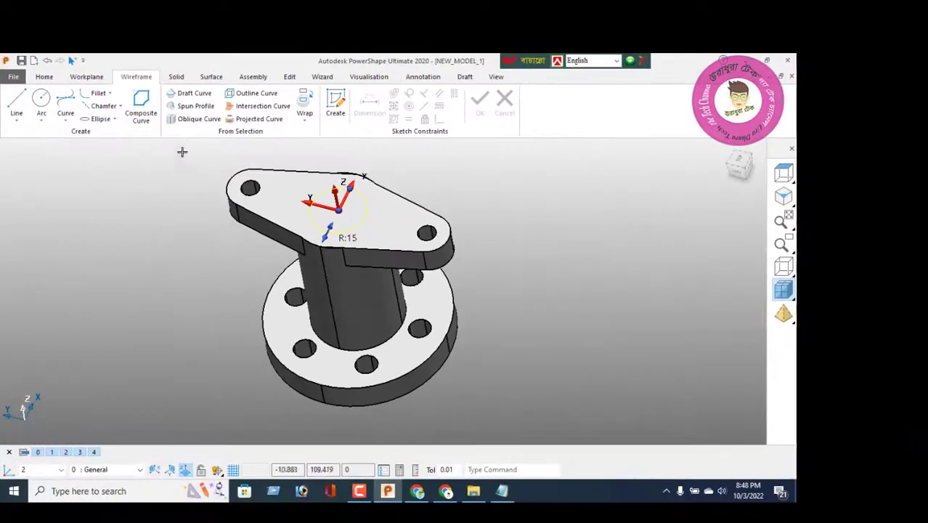
Step: Cut the central radius 15 circle out of the solid using the Through cut type to form the bore
{"action": "left_click", "coordinate": [175, 77]}
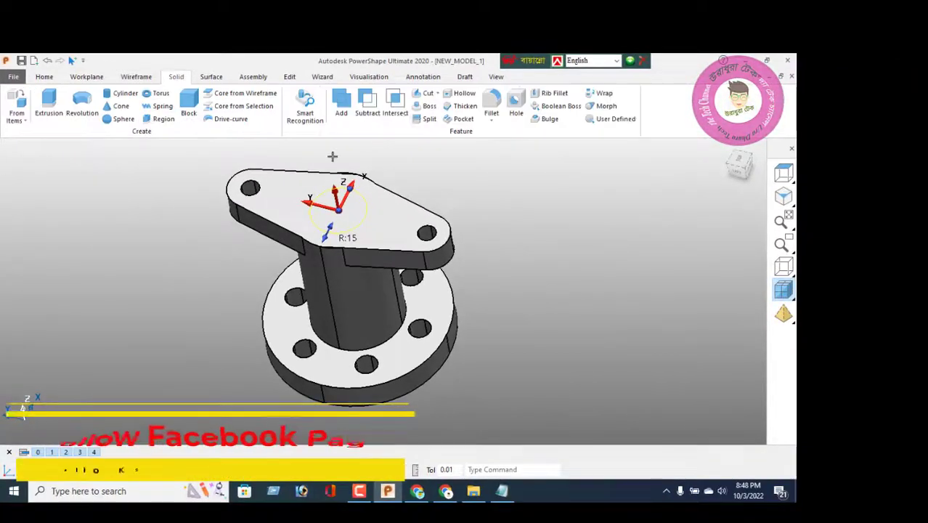
{"action": "left_click", "coordinate": [419, 97]}
{"action": "left_click", "coordinate": [95, 85]}
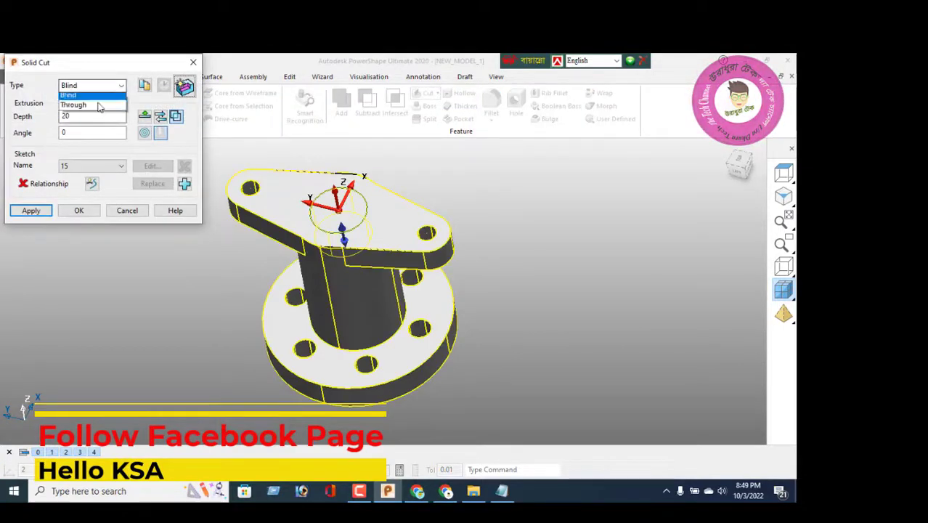
{"action": "left_click", "coordinate": [87, 105]}
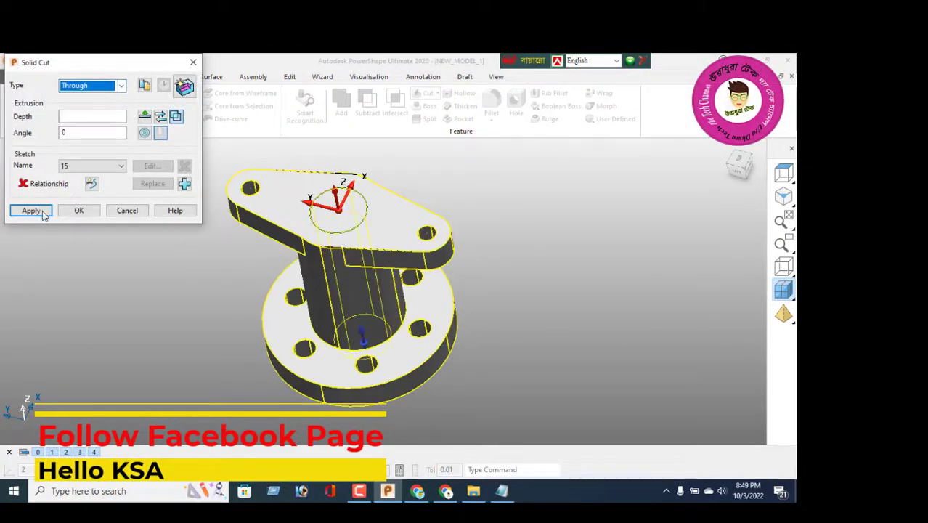
{"action": "left_click", "coordinate": [130, 214]}
{"action": "middle_click_drag", "start_coordinate": [316, 323], "coordinate": [387, 151]}
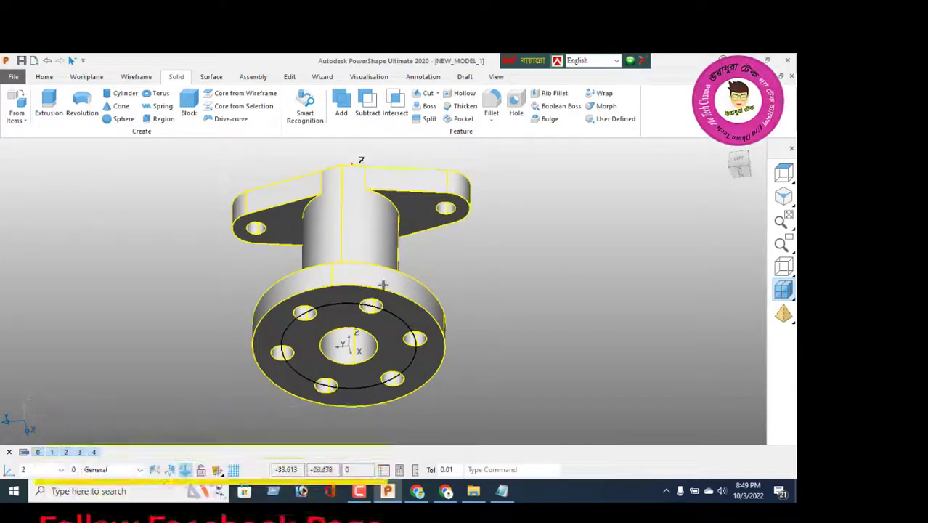
Step: Delete all wireframe geometry and the workplane at the centre of the two-armed plate's bore
{"action": "left_click", "coordinate": [44, 76]}
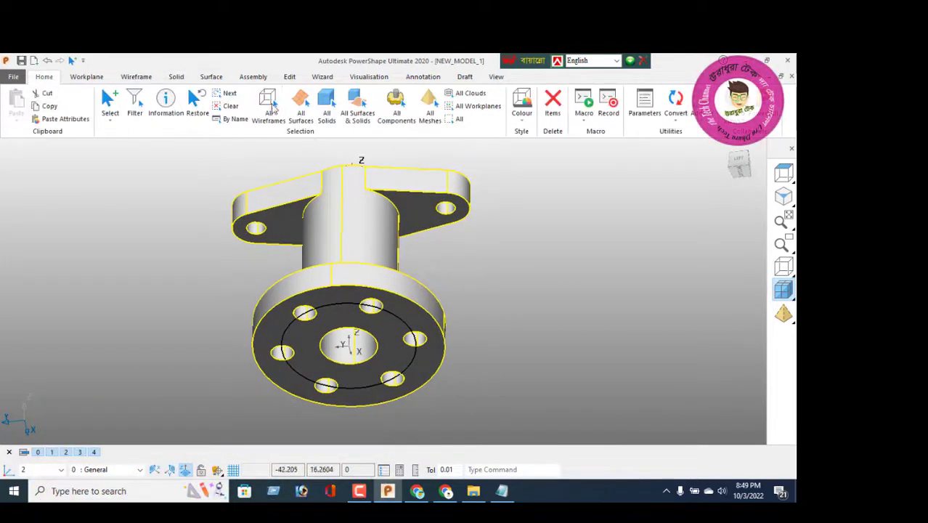
{"action": "left_click", "coordinate": [270, 106]}
{"action": "left_click", "coordinate": [554, 106]}
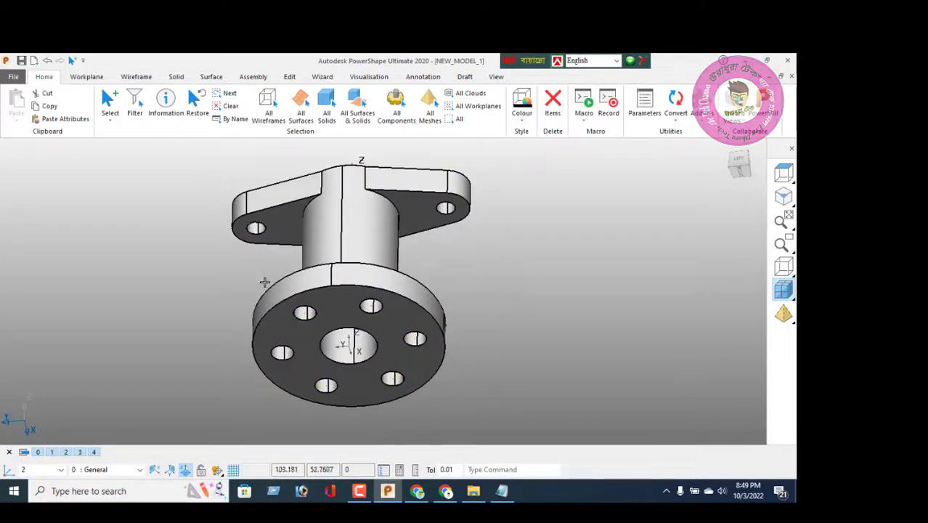
{"action": "mouse_move", "coordinate": [265, 282]}
{"action": "middle_mouse_down"}
{"action": "mouse_move", "coordinate": [392, 298]}
{"action": "mouse_move", "coordinate": [382, 319]}
{"action": "mouse_move", "coordinate": [340, 275]}
{"action": "mouse_move", "coordinate": [291, 290]}
{"action": "mouse_move", "coordinate": [257, 273]}
{"action": "middle_mouse_up"}
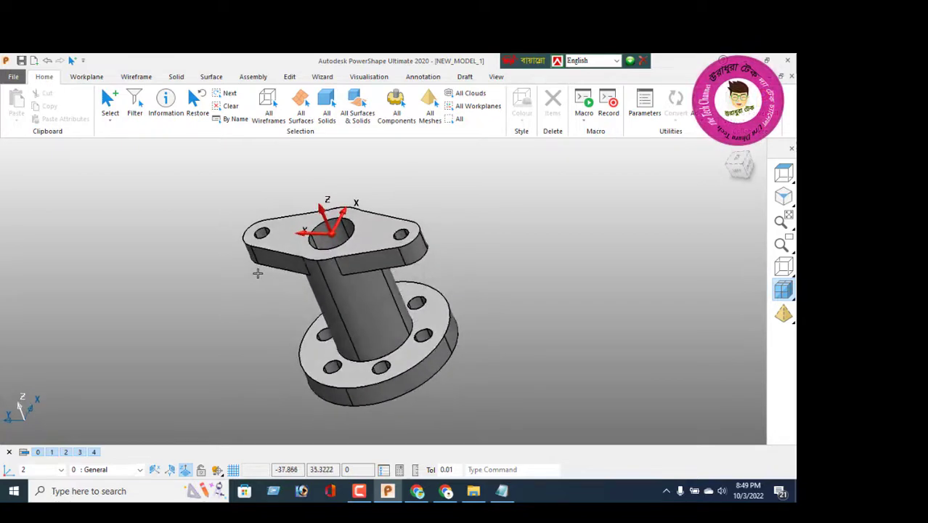
{"action": "left_click", "coordinate": [331, 233]}
{"action": "key", "text": "Delete"}
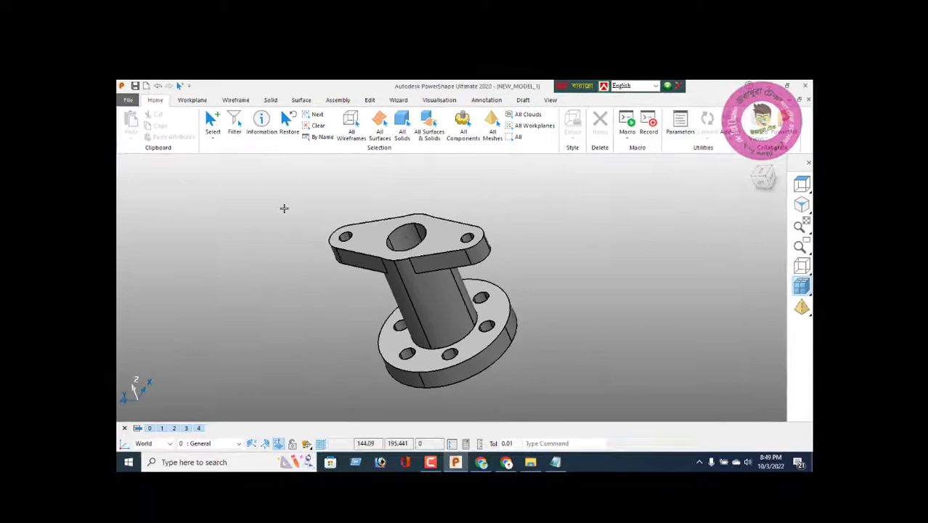
Step: Select the entire flanged shaft solid and colour it red
{"action": "left_click_drag", "start_coordinate": [192, 200], "coordinate": [385, 318]}
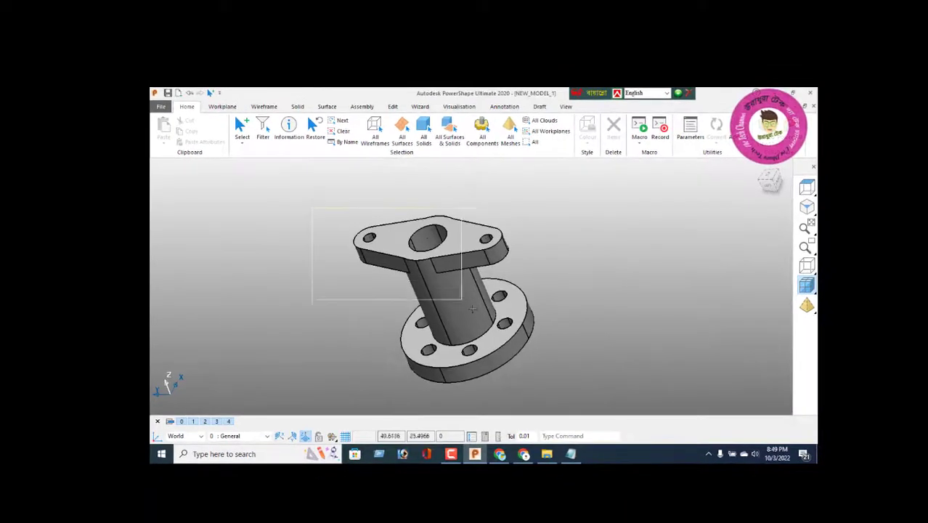
{"action": "left_click_drag", "start_coordinate": [471, 310], "coordinate": [603, 390]}
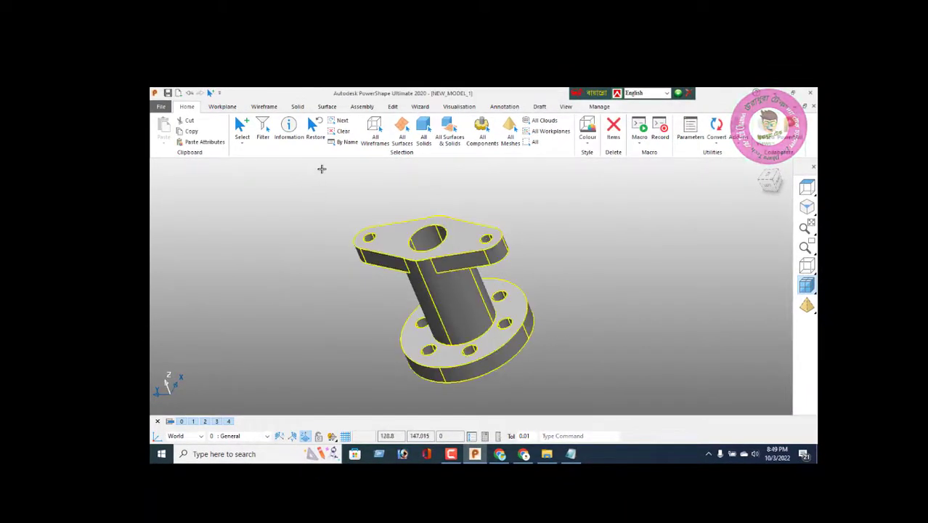
{"action": "left_click", "coordinate": [588, 146]}
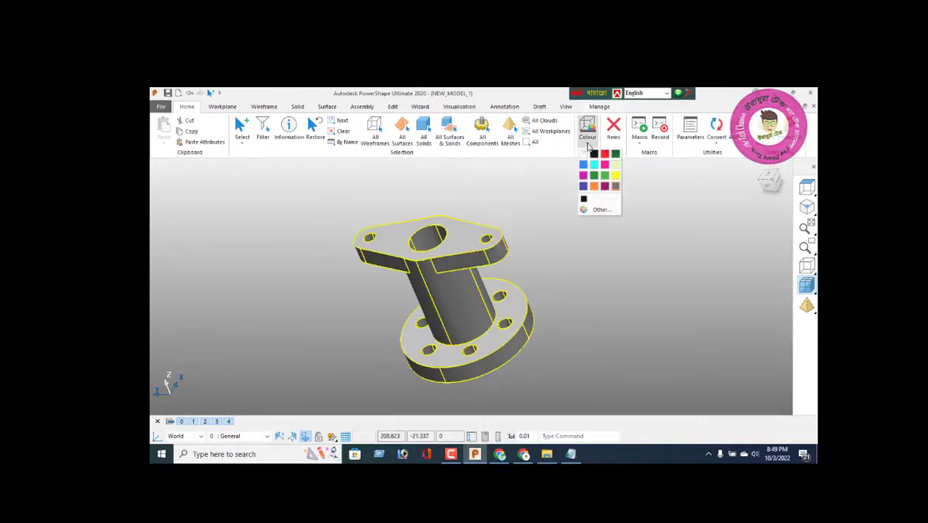
{"action": "left_click", "coordinate": [604, 154]}
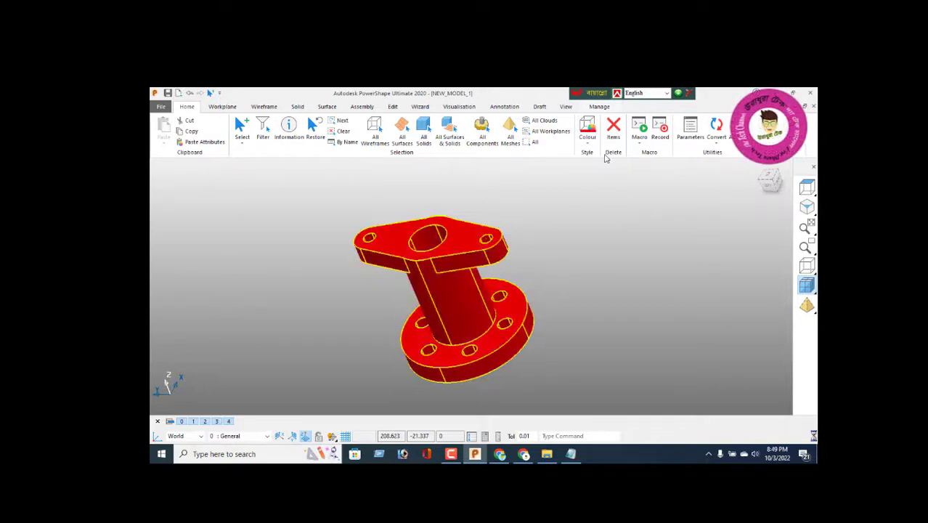
{"action": "middle_click_drag", "start_coordinate": [470, 233], "coordinate": [539, 212]}
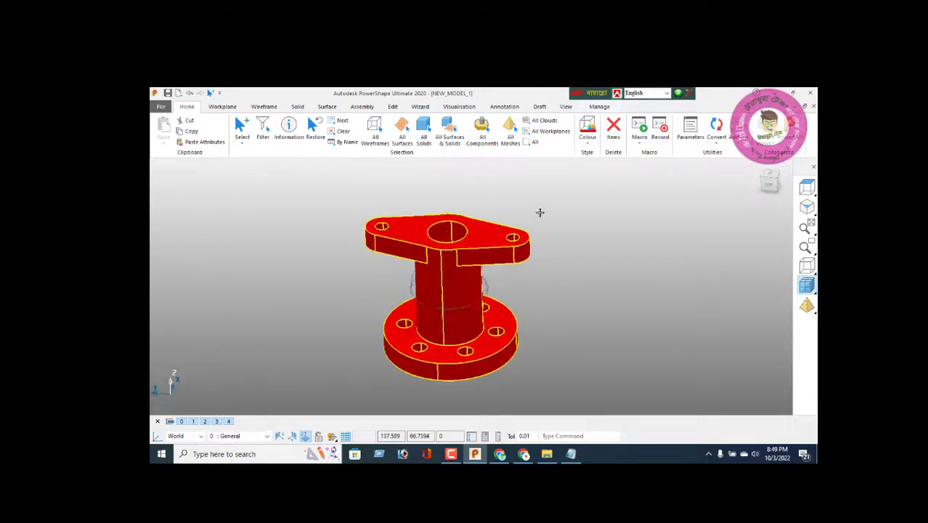
Step: Change the selected solid's colour to orange from the preset palette
{"action": "left_click", "coordinate": [588, 146]}
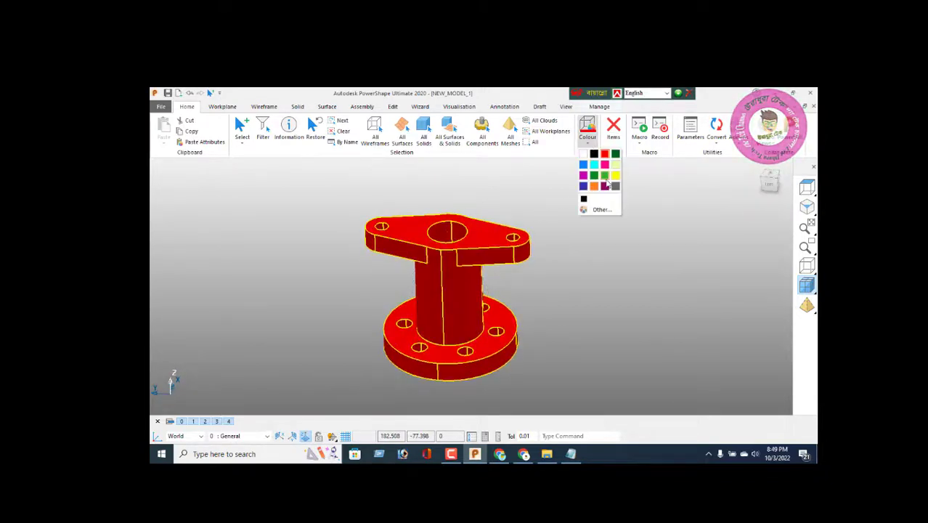
{"action": "left_click", "coordinate": [593, 187]}
{"action": "middle_click_drag", "start_coordinate": [426, 252], "coordinate": [372, 289]}
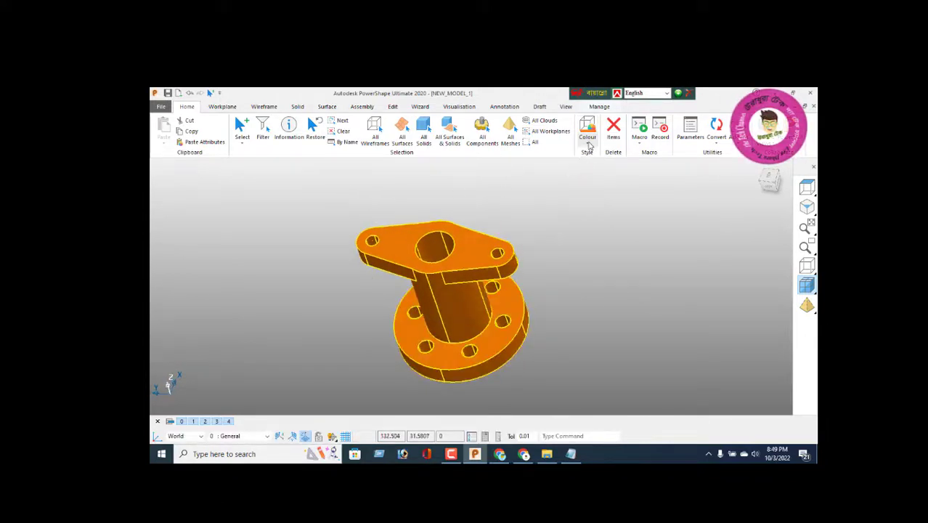
Step: Recolour the selected solid yellow using the standard colours of the extended colour picker
{"action": "left_click", "coordinate": [589, 145]}
{"action": "left_click", "coordinate": [600, 208]}
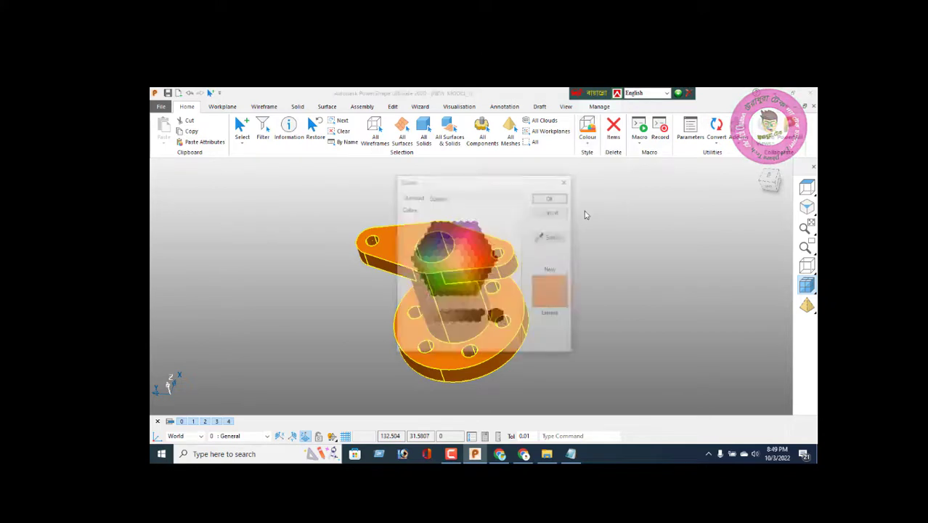
{"action": "left_click_drag", "start_coordinate": [499, 178], "coordinate": [650, 176]}
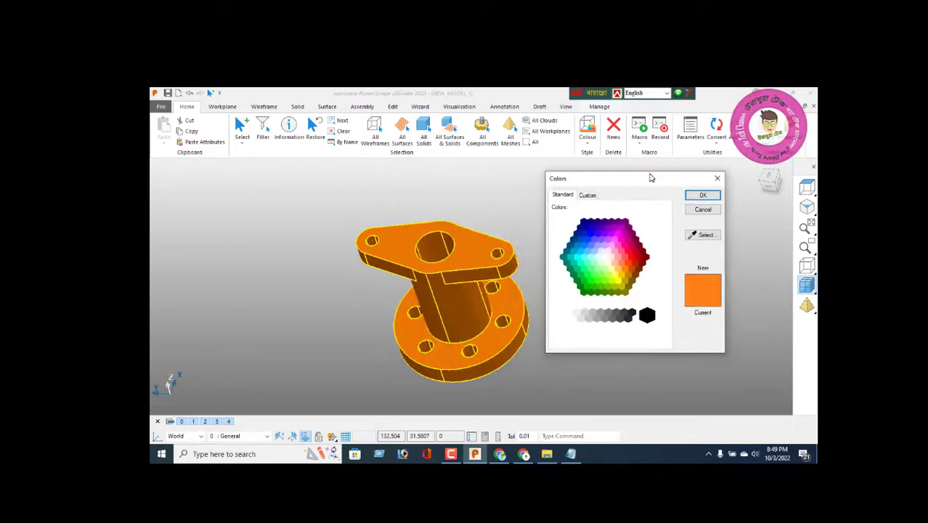
{"action": "left_click", "coordinate": [618, 281]}
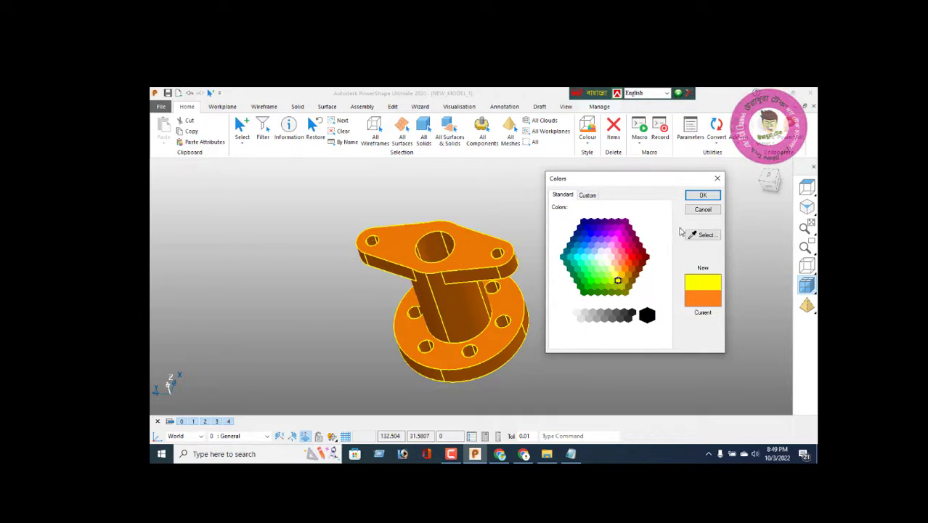
{"action": "left_click", "coordinate": [701, 196]}
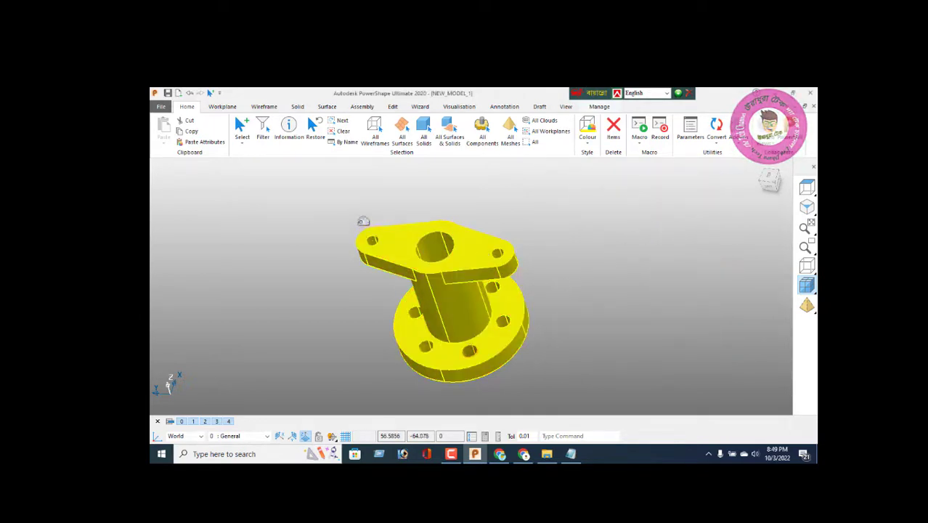
Step: Recolour the selected solid an orange-red shade from the standard colours of the extended colour picker
{"action": "left_click", "coordinate": [586, 131]}
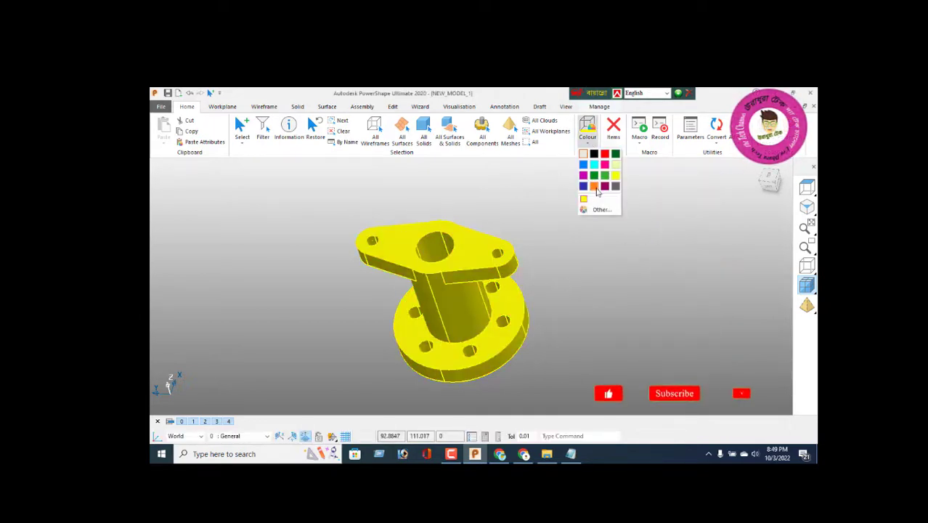
{"action": "left_click", "coordinate": [591, 210]}
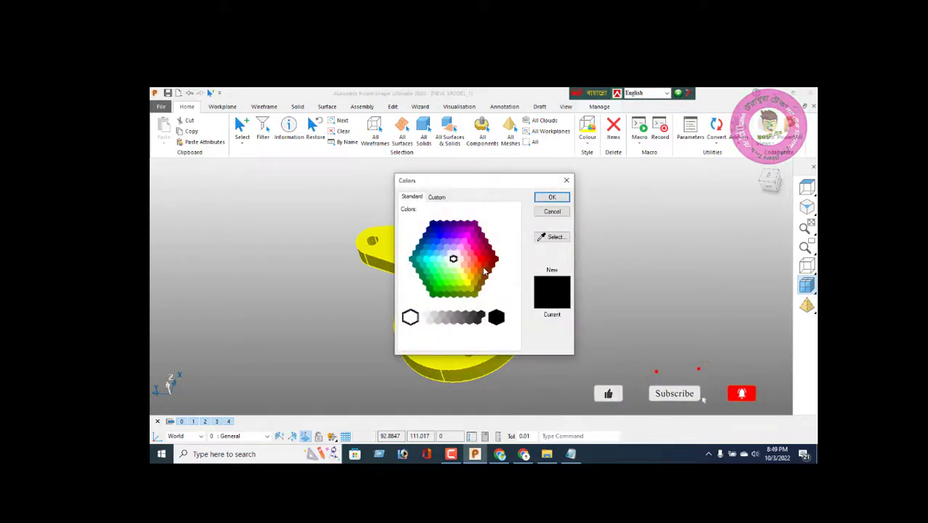
{"action": "left_click", "coordinate": [484, 263]}
{"action": "left_click", "coordinate": [552, 196]}
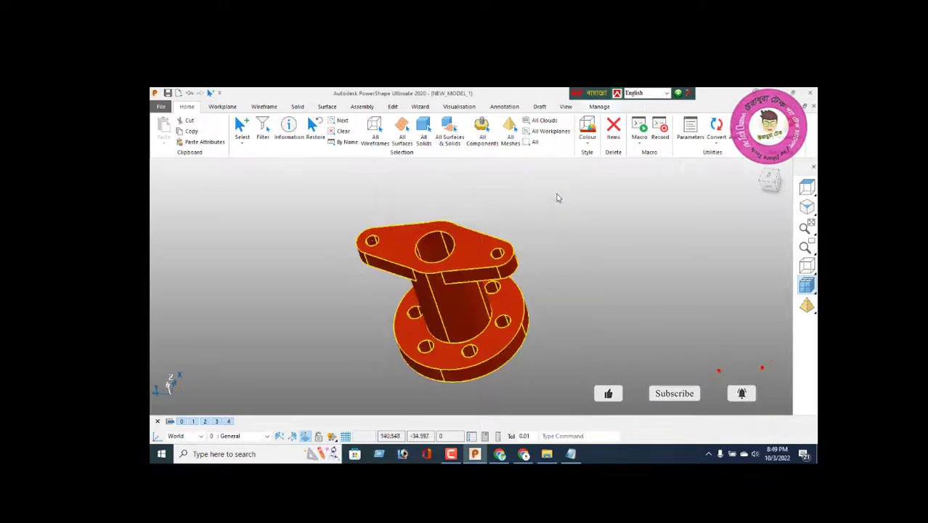
{"action": "mouse_move", "coordinate": [476, 265]}
{"action": "middle_mouse_down"}
{"action": "mouse_move", "coordinate": [534, 187]}
{"action": "mouse_move", "coordinate": [462, 293]}
{"action": "mouse_move", "coordinate": [644, 256]}
{"action": "mouse_move", "coordinate": [505, 337]}
{"action": "middle_mouse_up"}
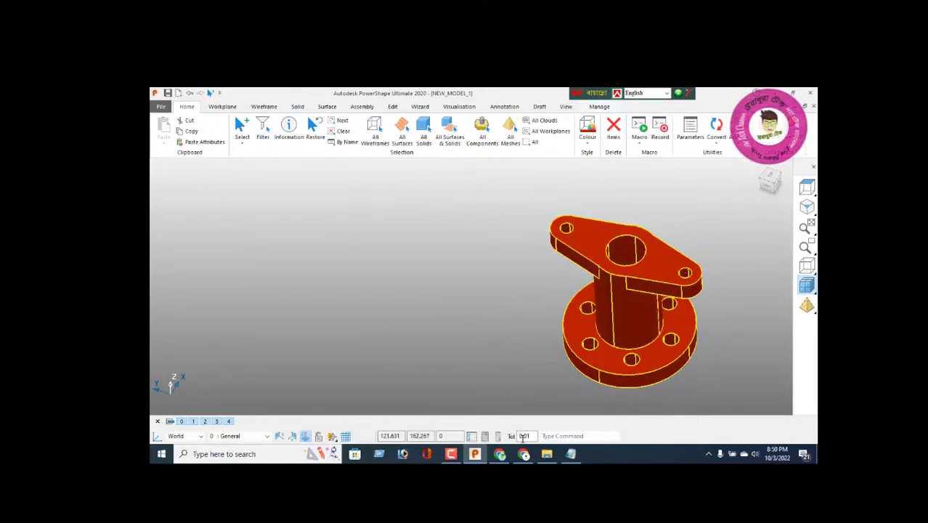